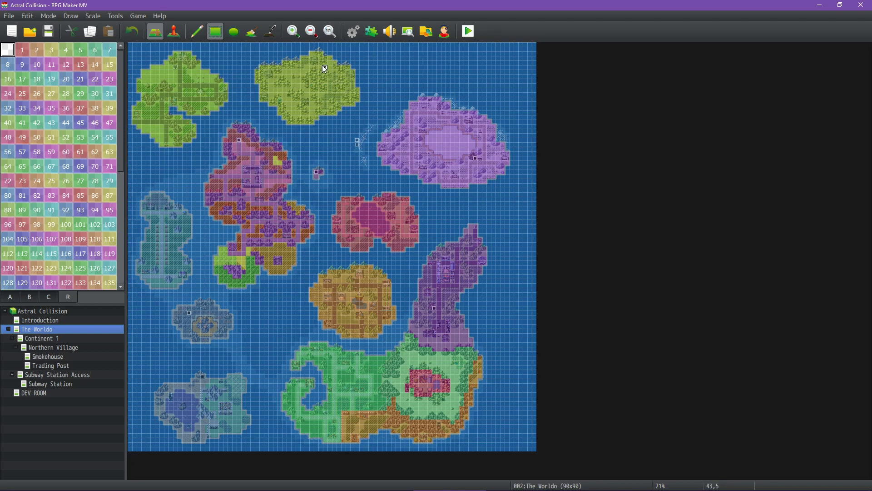
Show The Worldo map at 100% and examine the region IDs painted across its central continents
{"action": "left_click", "coordinate": [331, 35]}
{"action": "middle_click", "coordinate": [350, 256]}
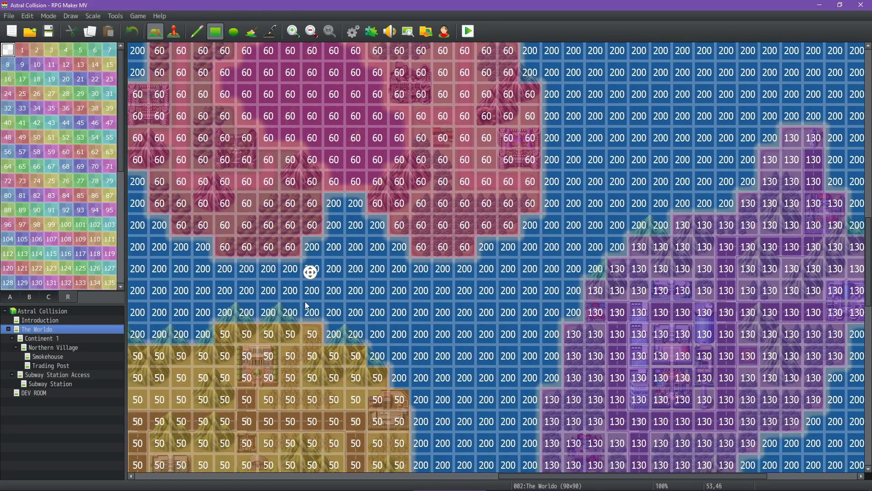
{"action": "middle_click", "coordinate": [272, 237]}
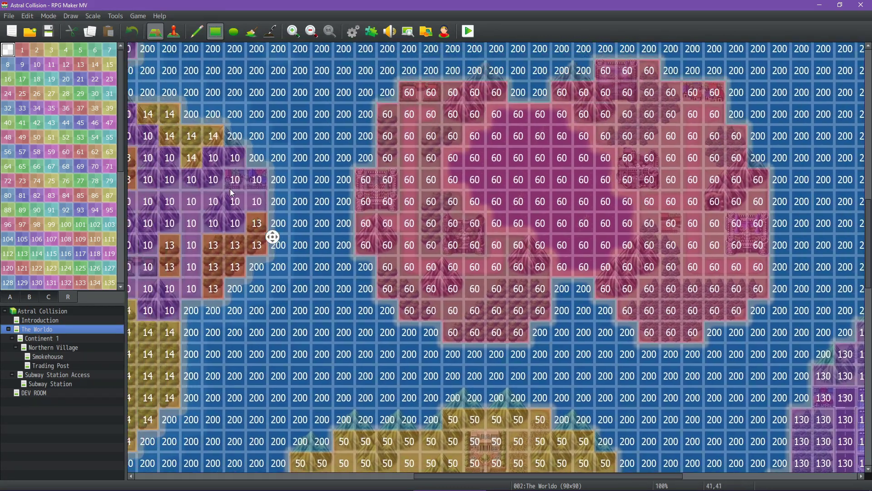
{"action": "middle_click_drag", "start_coordinate": [230, 189], "coordinate": [180, 224]}
{"action": "middle_click_drag", "start_coordinate": [234, 218], "coordinate": [212, 183]}
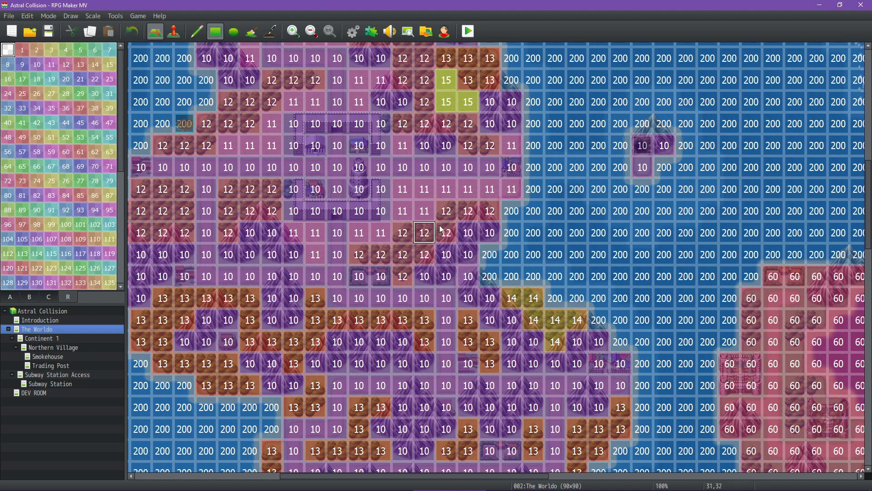
Switch to event editing and open the Control the Music! event in the ocean west of the region 70 continent
{"action": "left_click", "coordinate": [173, 30]}
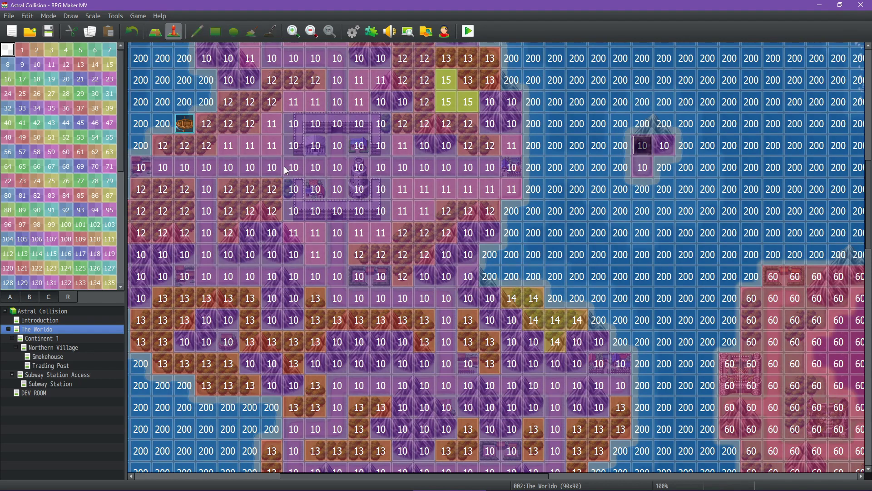
{"action": "middle_click_drag", "start_coordinate": [451, 280], "coordinate": [482, 222]}
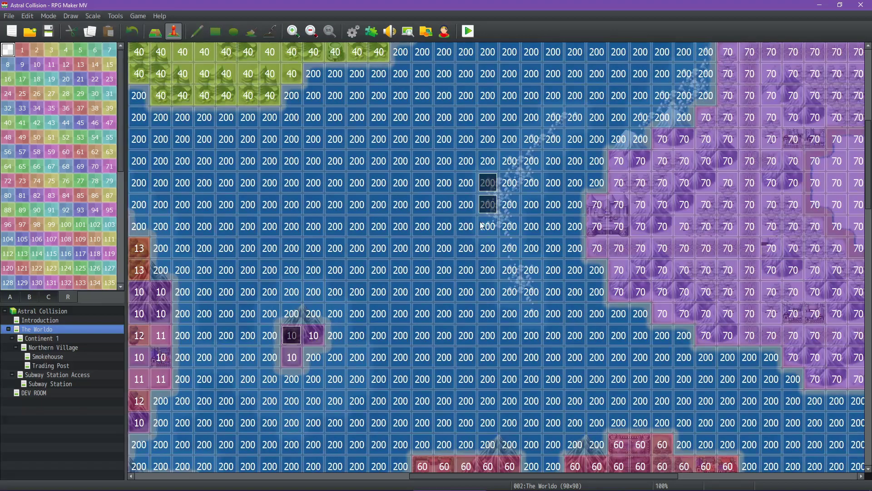
{"action": "double_click", "coordinate": [488, 204]}
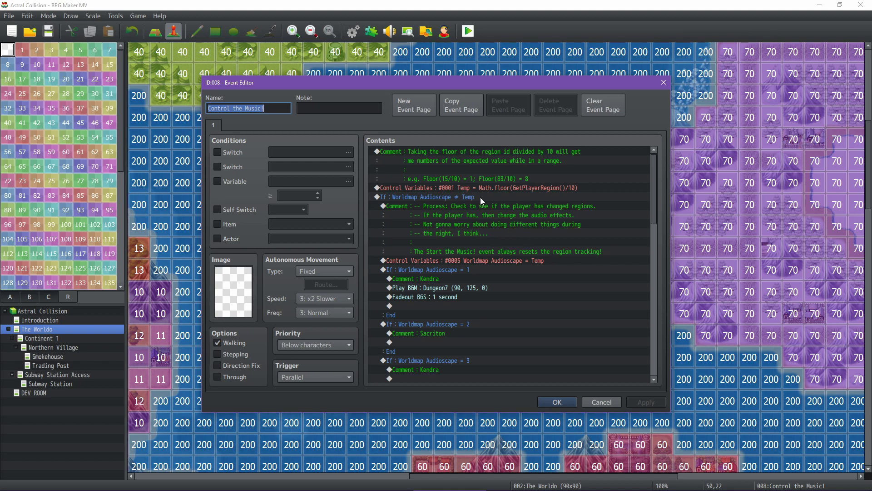
Review the Temp variable's region formula and the comment explaining the division by 10
{"action": "scroll", "coordinate": [500, 234], "scroll_direction": "down", "scroll_amount": 3}
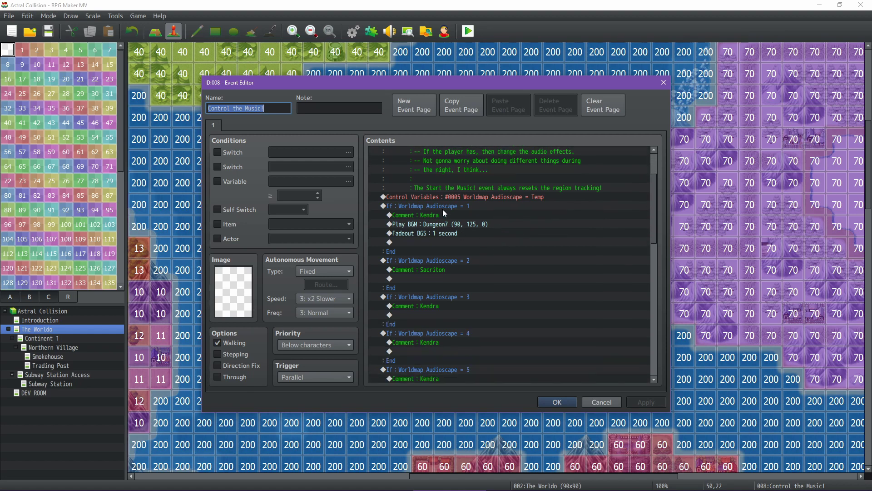
{"action": "scroll", "coordinate": [548, 243], "scroll_direction": "up", "scroll_amount": 3}
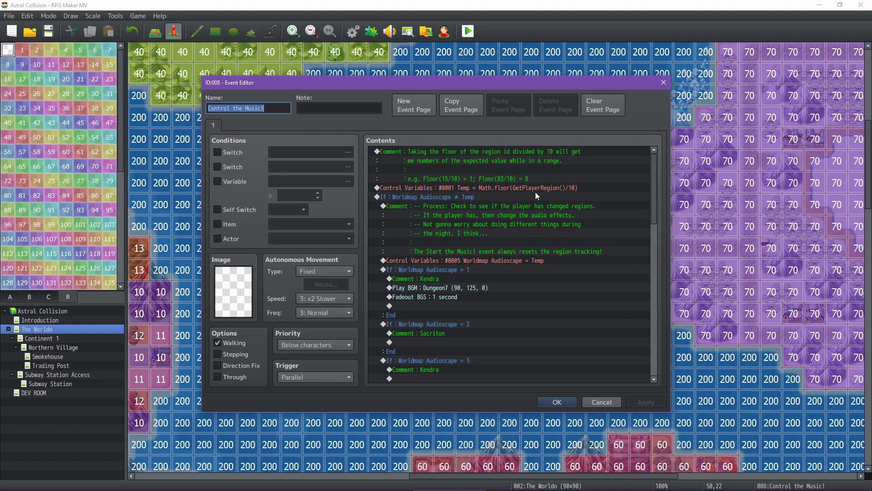
{"action": "left_click", "coordinate": [514, 189]}
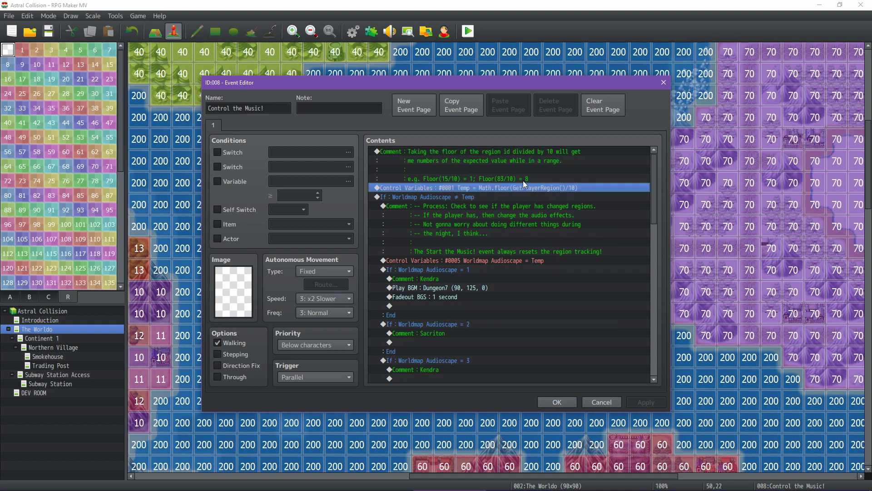
{"action": "left_click", "coordinate": [502, 151]}
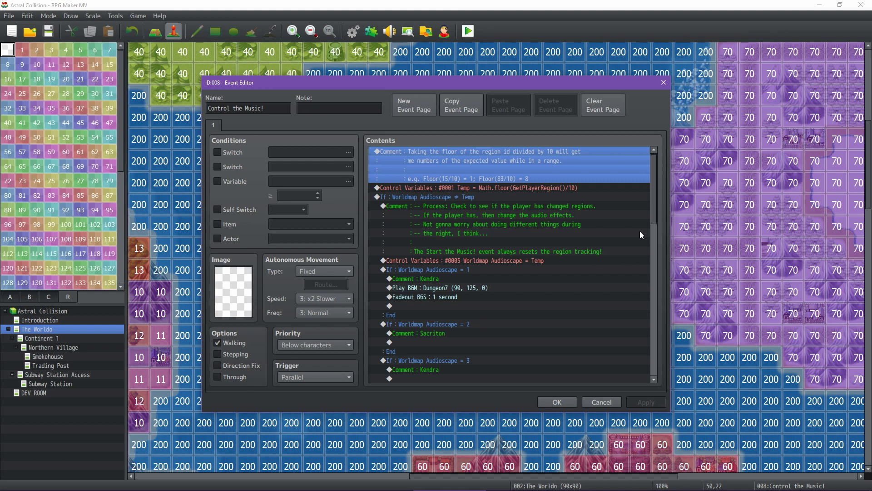
{"action": "scroll", "coordinate": [639, 231], "scroll_direction": "down", "scroll_amount": 1}
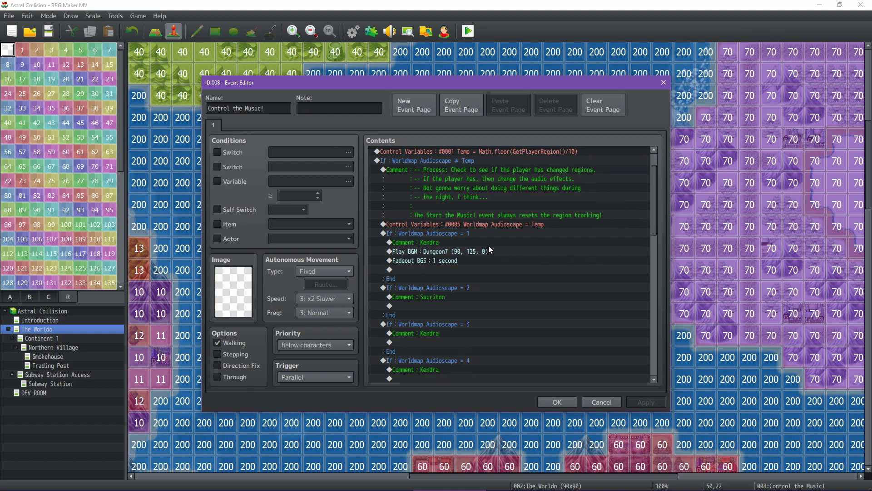
Examine the conditional branches for Worldmap Audioscape, starting with the ones for values 1, 2 and 3
{"action": "left_click", "coordinate": [467, 233]}
{"action": "scroll", "coordinate": [529, 249], "scroll_direction": "down", "scroll_amount": 2}
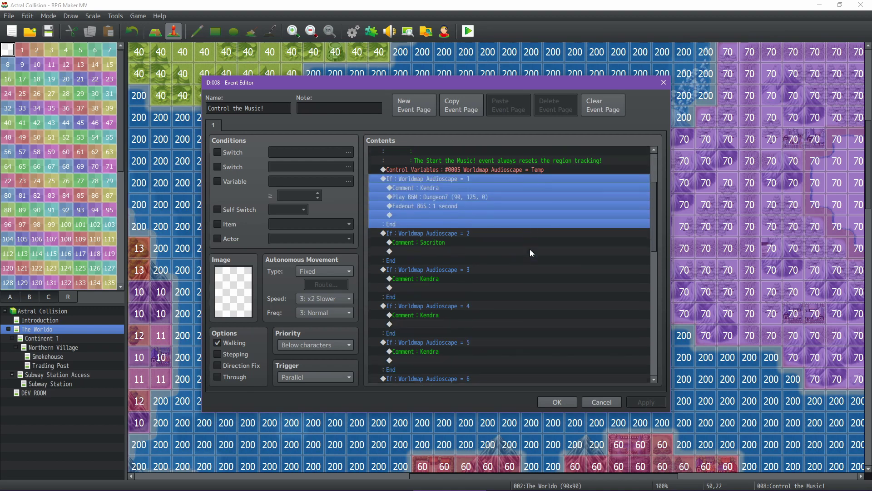
{"action": "left_click", "coordinate": [473, 232]}
{"action": "left_click", "coordinate": [470, 269]}
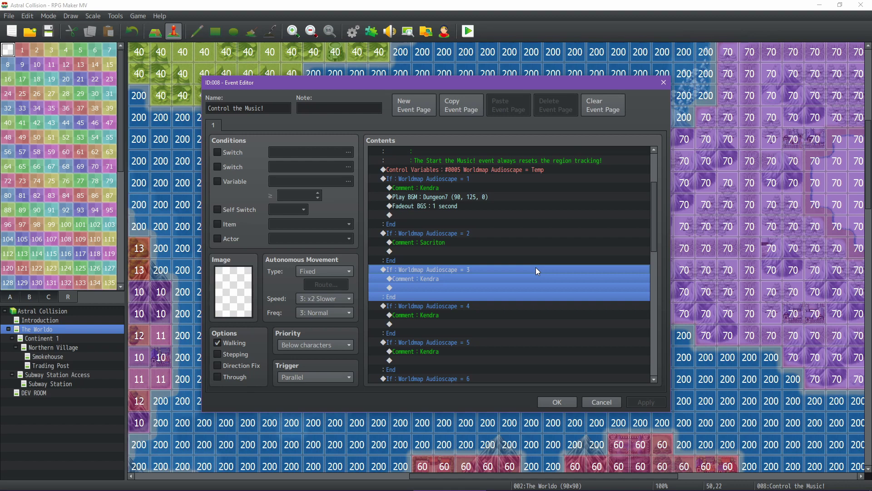
{"action": "scroll", "coordinate": [508, 284], "scroll_direction": "down", "scroll_amount": 3}
{"action": "scroll", "coordinate": [521, 271], "scroll_direction": "up", "scroll_amount": 2}
{"action": "scroll", "coordinate": [522, 272], "scroll_direction": "up", "scroll_amount": 4}
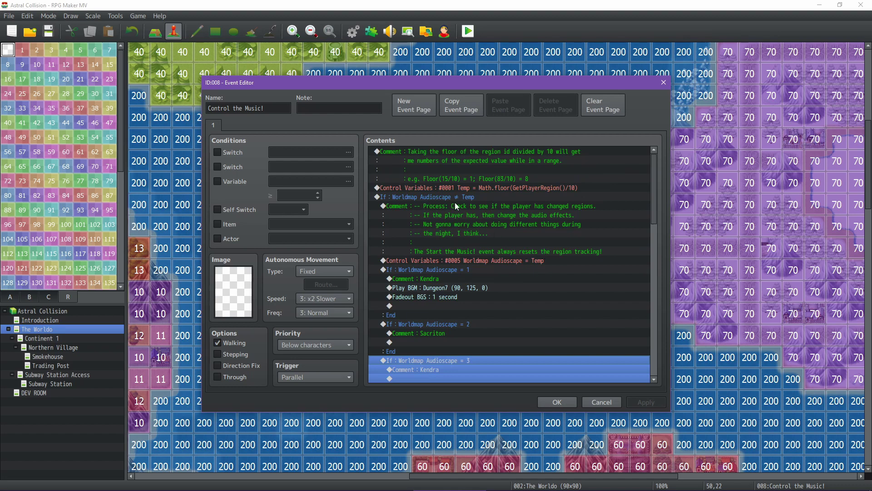
Review the region-change comment and the command that sets Worldmap Audioscape to Temp
{"action": "left_click", "coordinate": [470, 203]}
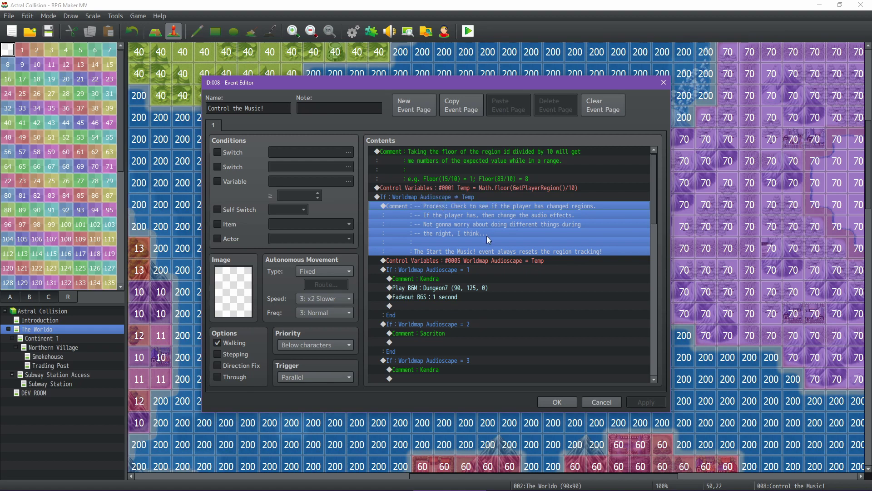
{"action": "left_click", "coordinate": [439, 266]}
{"action": "left_click", "coordinate": [505, 260]}
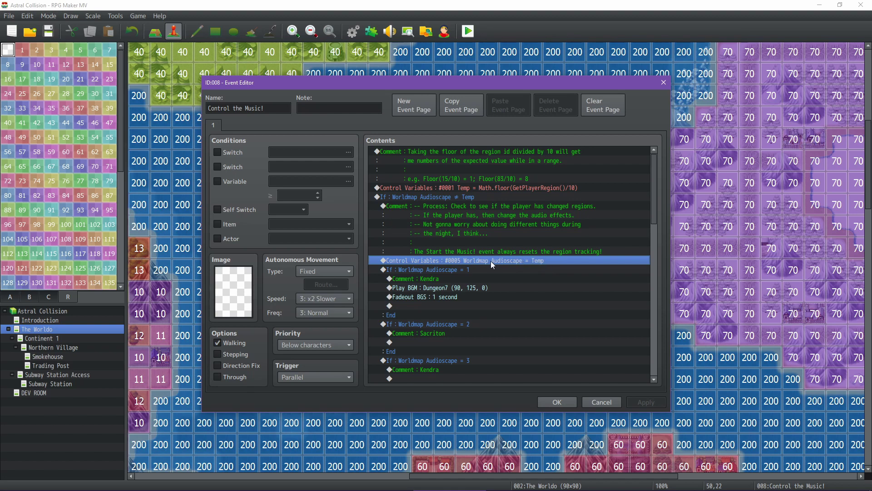
{"action": "scroll", "coordinate": [454, 273], "scroll_direction": "down", "scroll_amount": 3}
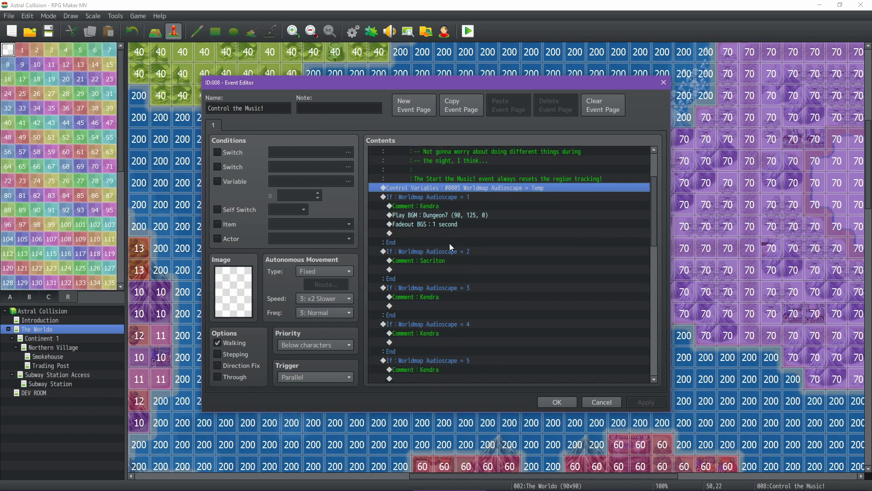
{"action": "scroll", "coordinate": [474, 238], "scroll_direction": "up", "scroll_amount": 2}
{"action": "scroll", "coordinate": [492, 250], "scroll_direction": "up", "scroll_amount": 1}
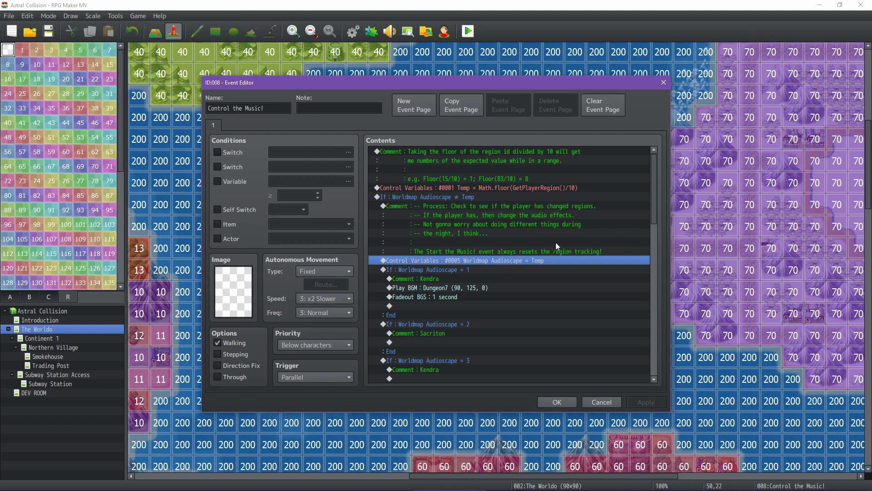
Revisit the Temp region formula and read through the audioscape branches down to the Ocean one
{"action": "left_click", "coordinate": [535, 188]}
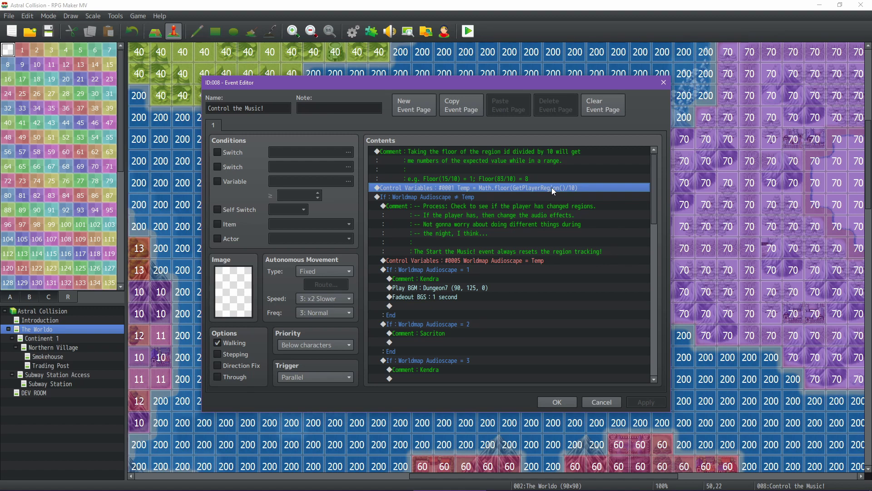
{"action": "scroll", "coordinate": [523, 257], "scroll_direction": "down", "scroll_amount": 10}
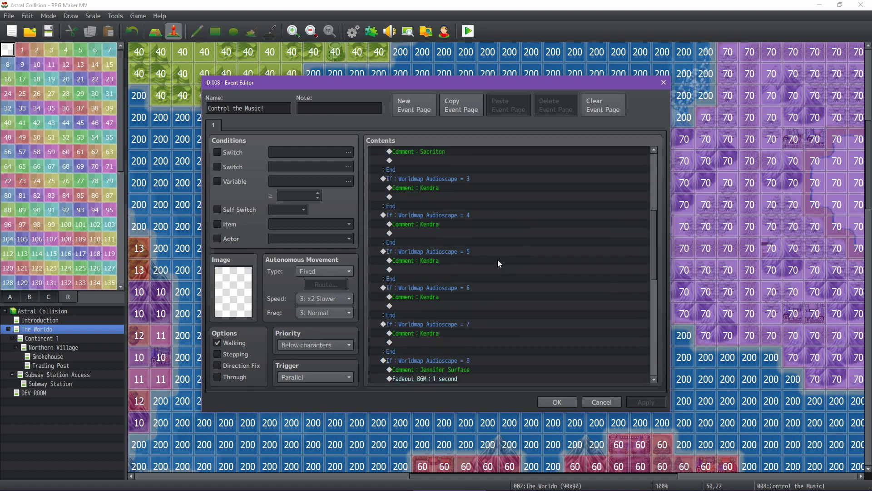
{"action": "scroll", "coordinate": [497, 260], "scroll_direction": "down", "scroll_amount": 6}
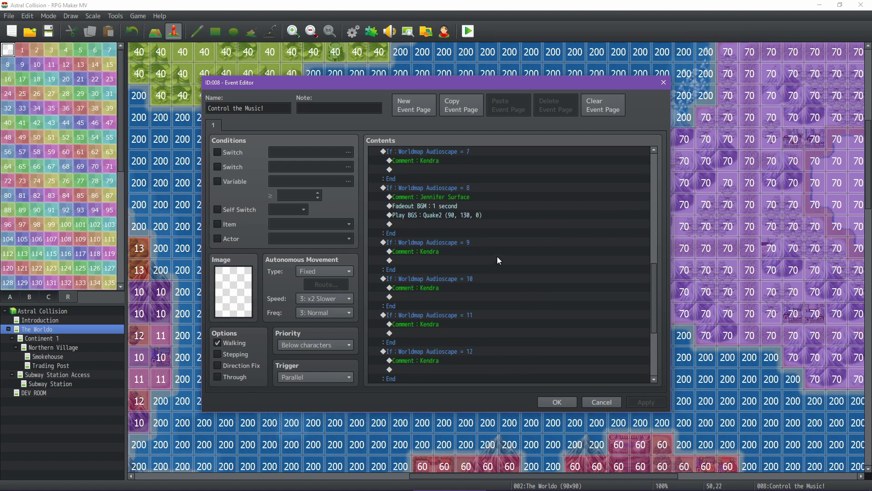
{"action": "scroll", "coordinate": [498, 260], "scroll_direction": "down", "scroll_amount": 1}
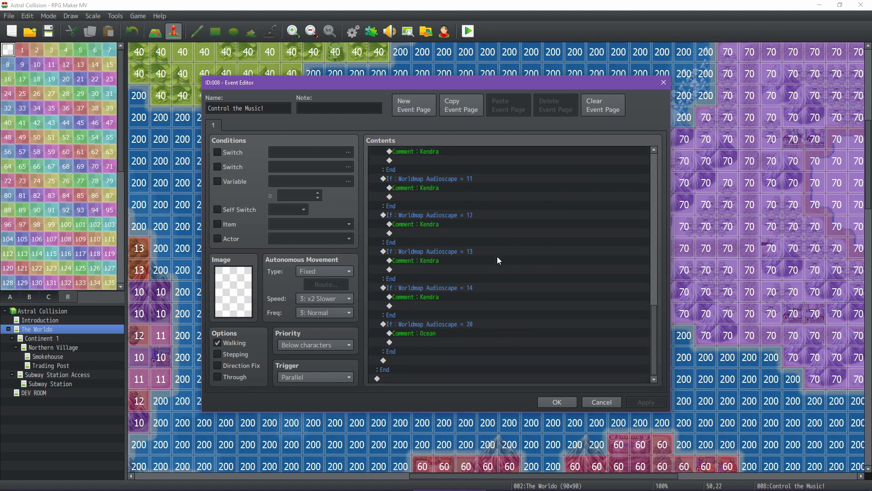
{"action": "scroll", "coordinate": [496, 264], "scroll_direction": "up", "scroll_amount": 4}
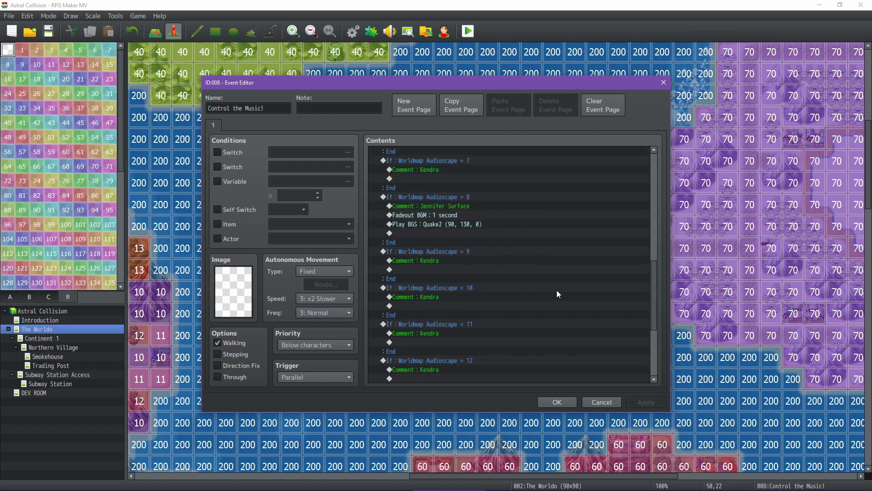
{"action": "scroll", "coordinate": [599, 297], "scroll_direction": "up", "scroll_amount": 2}
{"action": "left_click_drag", "start_coordinate": [658, 282], "coordinate": [647, 171]}
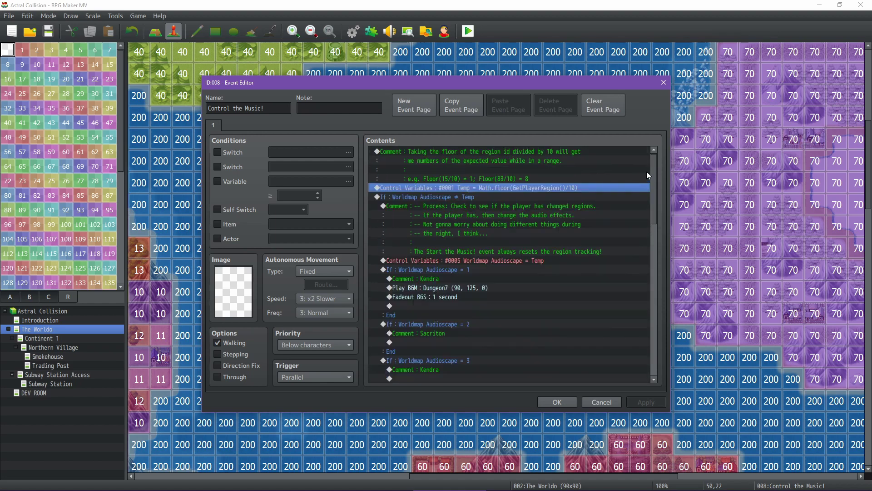
Preview the Dungeon7 track in the Play BGM command of the Worldmap Audioscape = 1 branch, then apply and close the event
{"action": "left_click", "coordinate": [521, 185]}
{"action": "left_click", "coordinate": [457, 288]}
{"action": "double_click", "coordinate": [489, 288]}
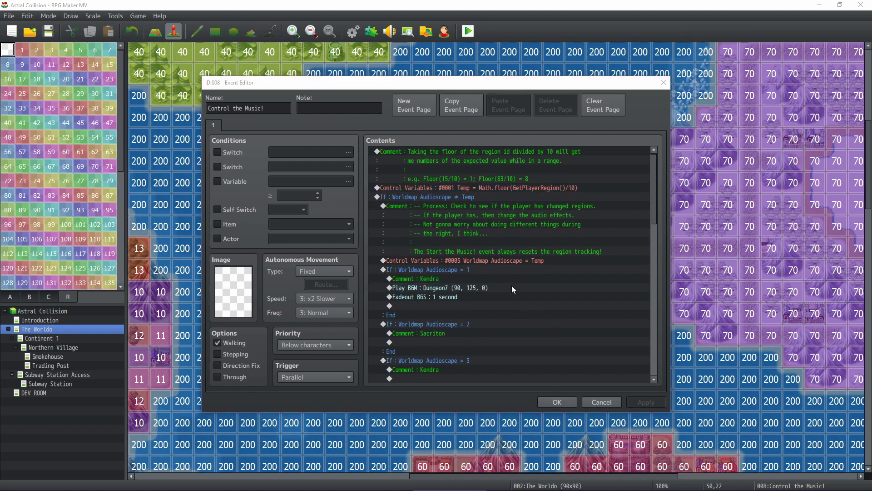
{"action": "left_click", "coordinate": [571, 171]}
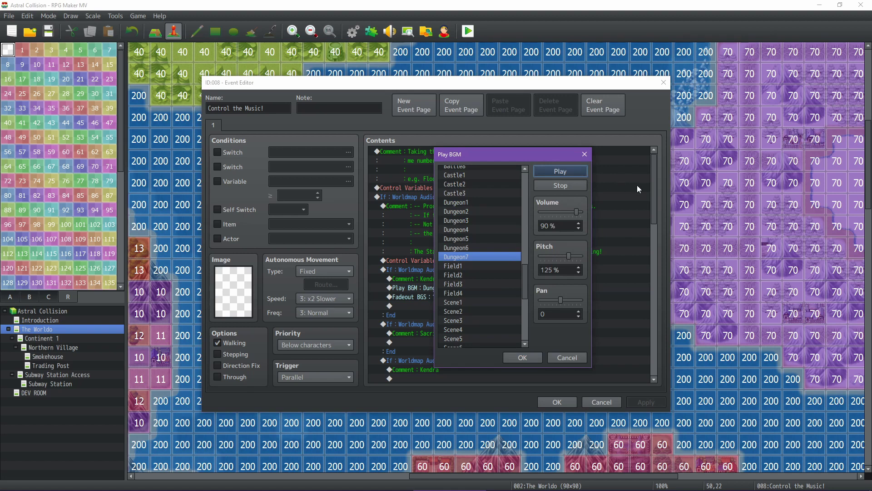
{"action": "left_click", "coordinate": [570, 185]}
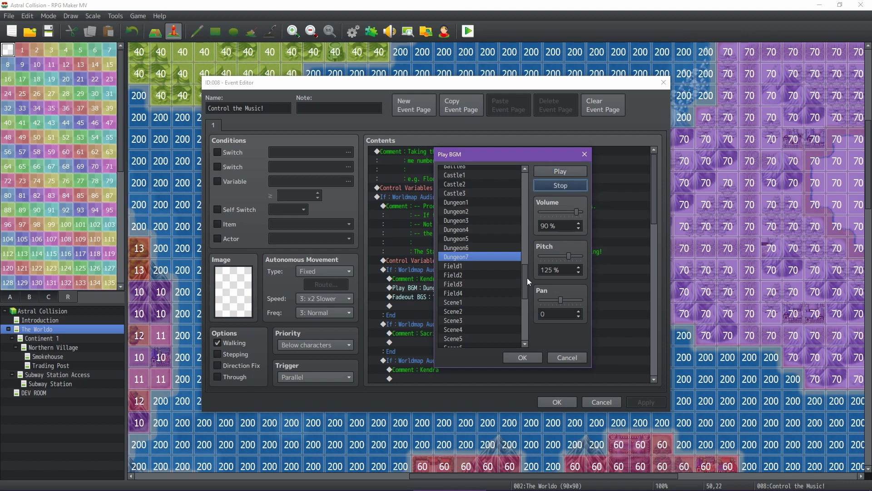
{"action": "left_click", "coordinate": [522, 358]}
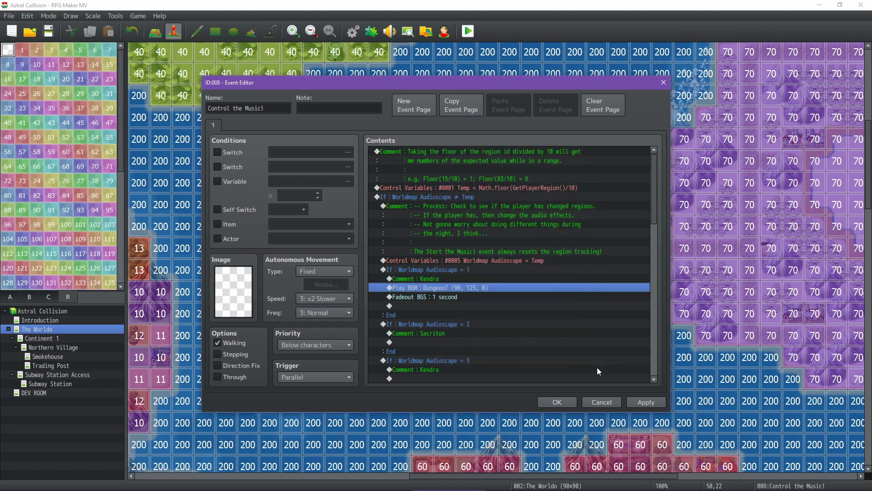
{"action": "left_click", "coordinate": [654, 402]}
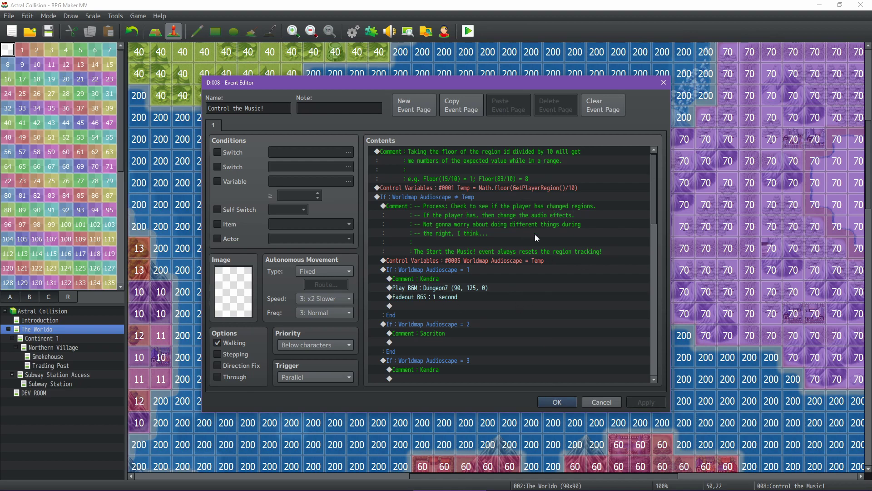
{"action": "left_click", "coordinate": [557, 402]}
Open the Start the Music! event directly above Control the Music!, review its commands and close it without saving
{"action": "scroll", "coordinate": [268, 271], "scroll_direction": "left", "scroll_amount": 10}
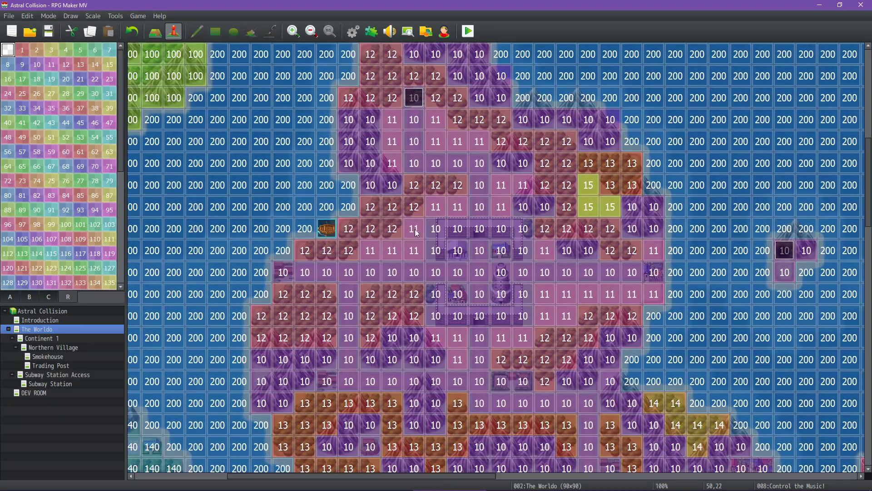
{"action": "scroll", "coordinate": [553, 286], "scroll_direction": "right", "scroll_amount": 10}
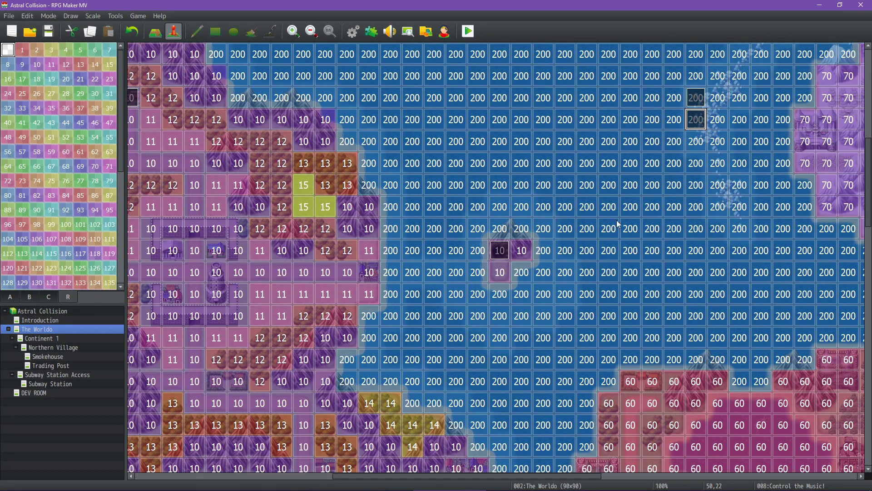
{"action": "double_click", "coordinate": [696, 98]}
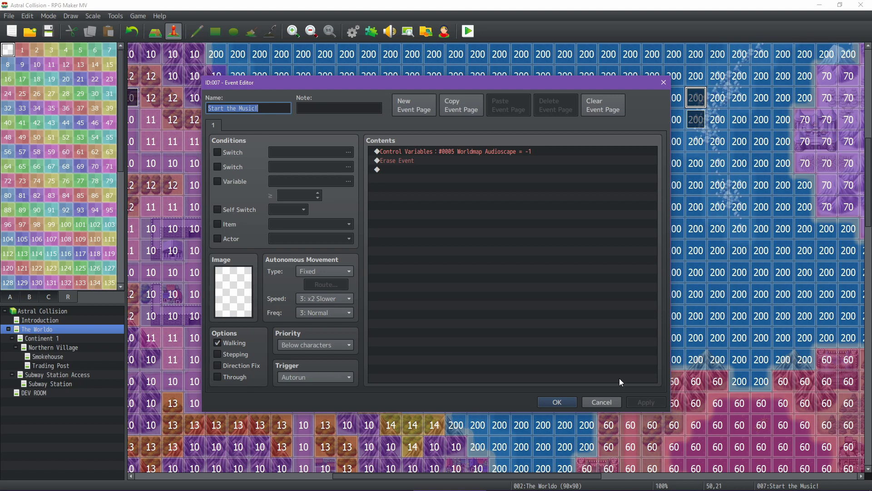
{"action": "left_click", "coordinate": [607, 399]}
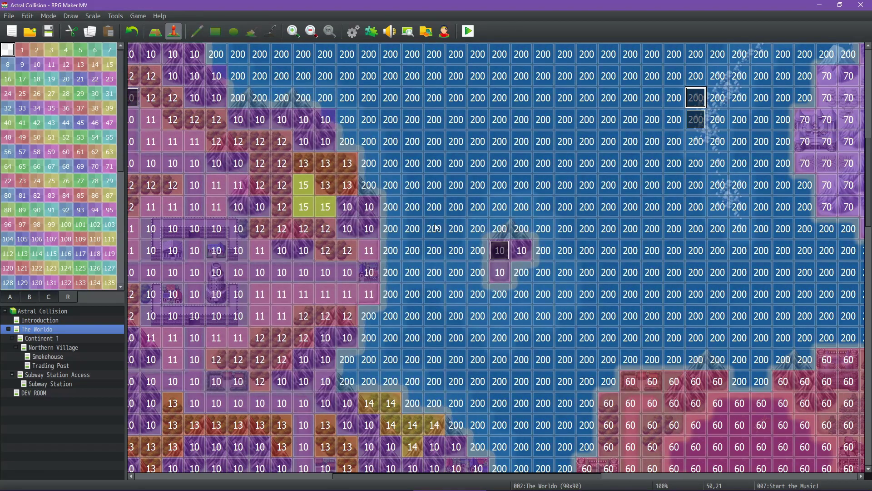
Examine the region IDs on the purple continent around the central town
{"action": "middle_click_drag", "start_coordinate": [446, 212], "coordinate": [421, 182]}
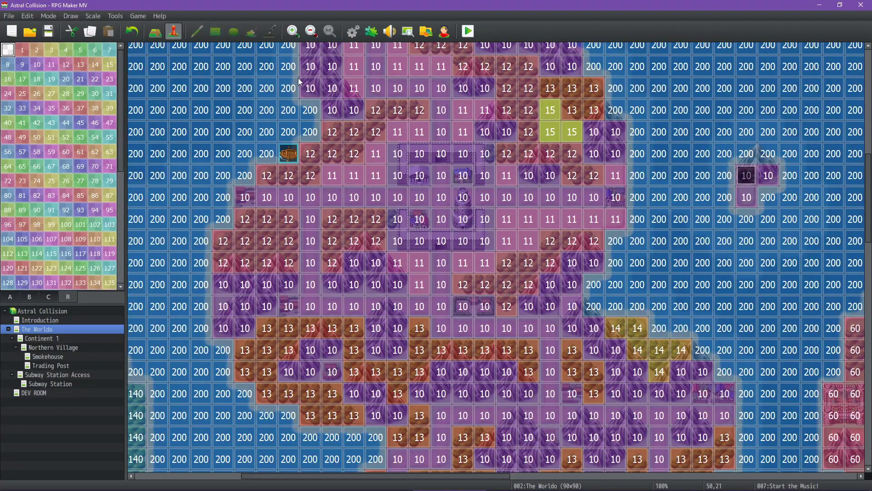
{"action": "middle_click_drag", "start_coordinate": [370, 209], "coordinate": [422, 123]}
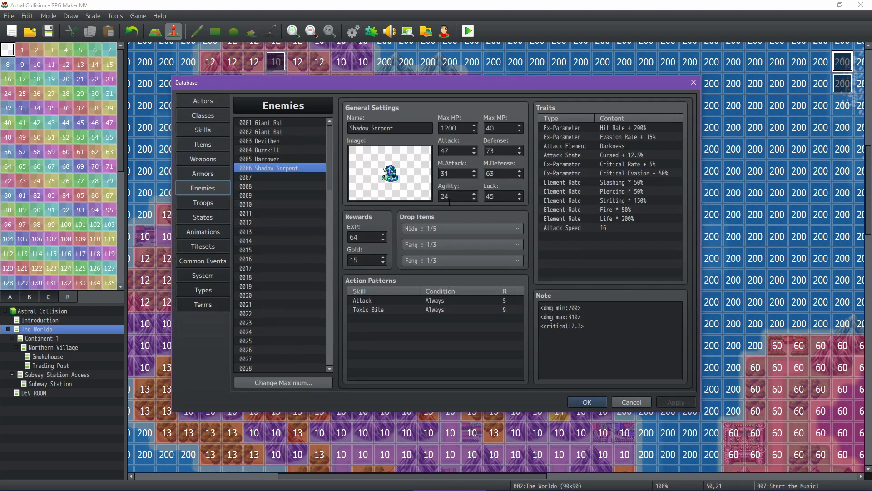
Review the stats, traits and action patterns of the database enemies from Giant Rat through Shadow Serpent and back
{"action": "left_click", "coordinate": [273, 123]}
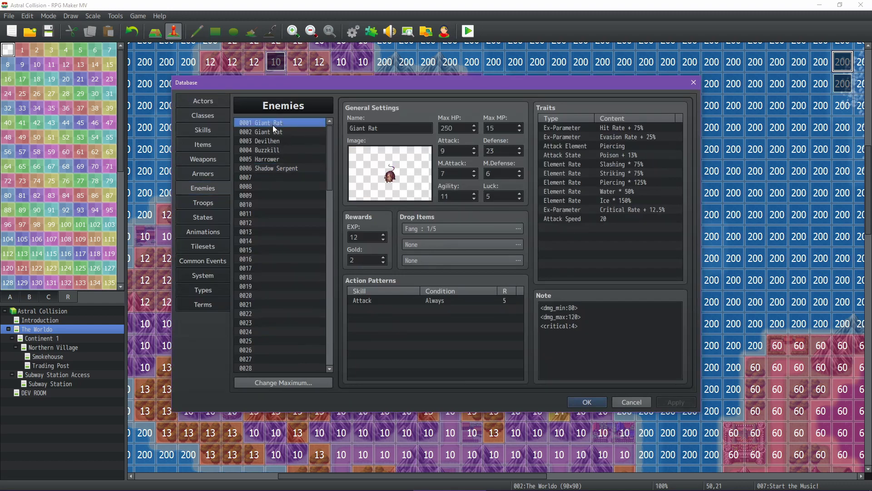
{"action": "key", "text": "Down"}
{"action": "key", "text": "Down"}
{"action": "key", "text": "Down"}
{"action": "key", "text": "Down"}
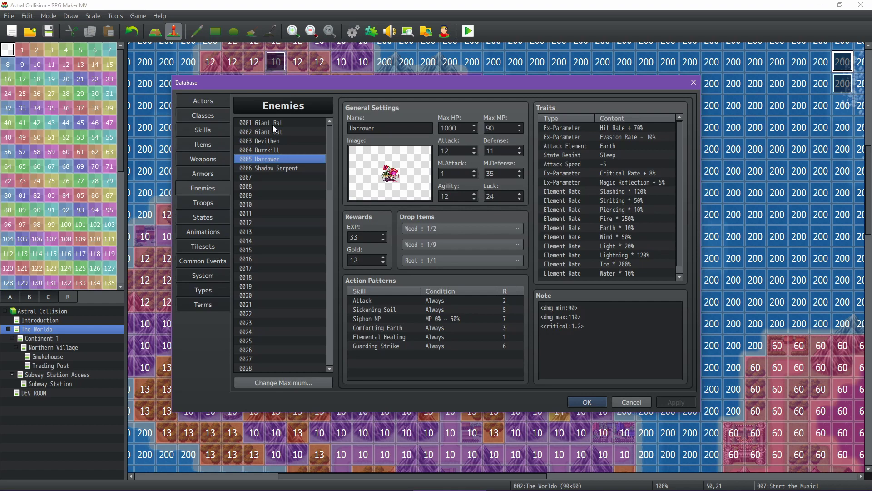
{"action": "key", "text": "Up"}
{"action": "key", "text": "Up"}
{"action": "key", "text": "Up"}
{"action": "key", "text": "Down"}
{"action": "key", "text": "Down"}
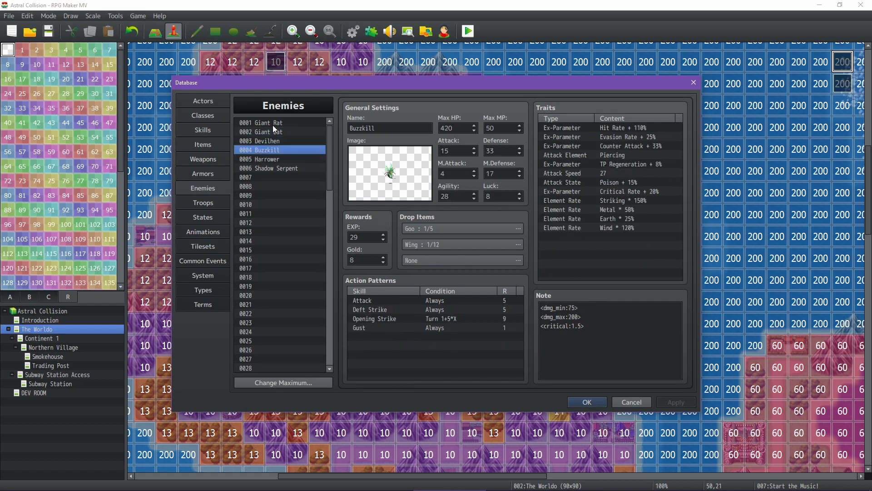
{"action": "key", "text": "Down"}
{"action": "key", "text": "Down"}
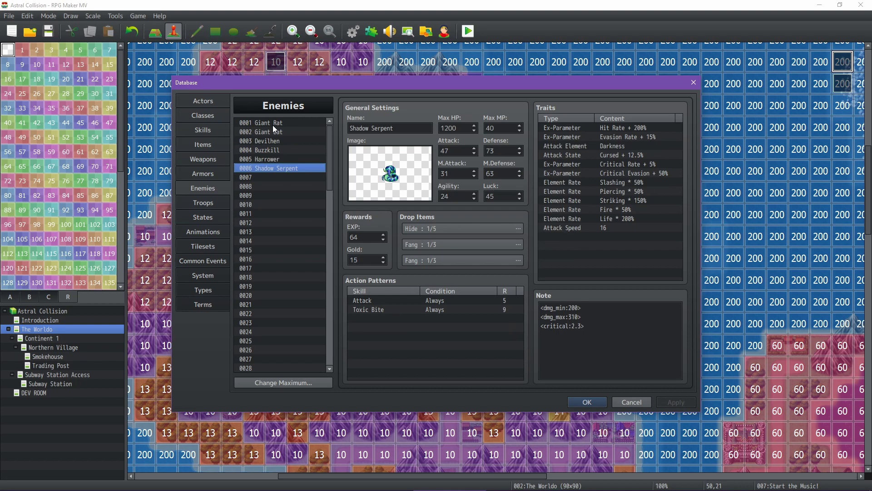
{"action": "key", "text": "Up"}
{"action": "key", "text": "Up"}
{"action": "key", "text": "Down"}
{"action": "key", "text": "Down"}
{"action": "key", "text": "Up"}
{"action": "key", "text": "Up"}
{"action": "key", "text": "Up"}
{"action": "key", "text": "Up"}
{"action": "key", "text": "Up"}
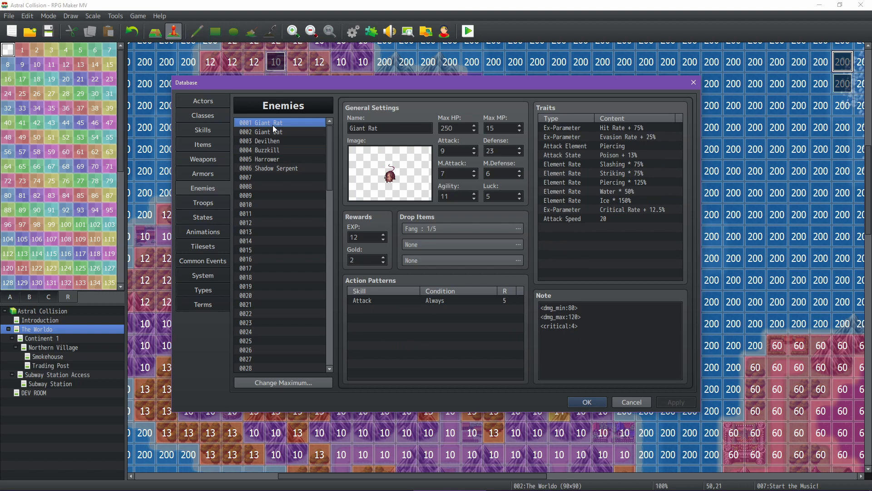
Review the Knight, Whammo and Telenergist classes in the database, including their traits and learned skills
{"action": "left_click", "coordinate": [198, 115]}
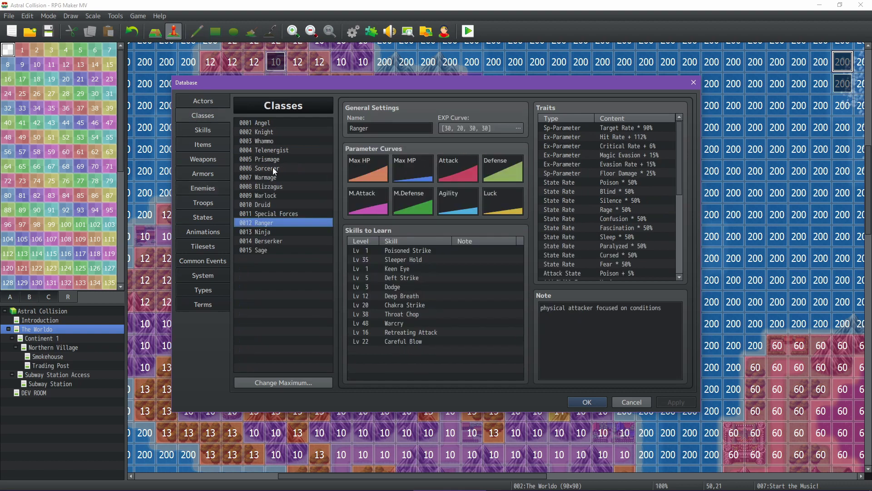
{"action": "left_click", "coordinate": [276, 133]}
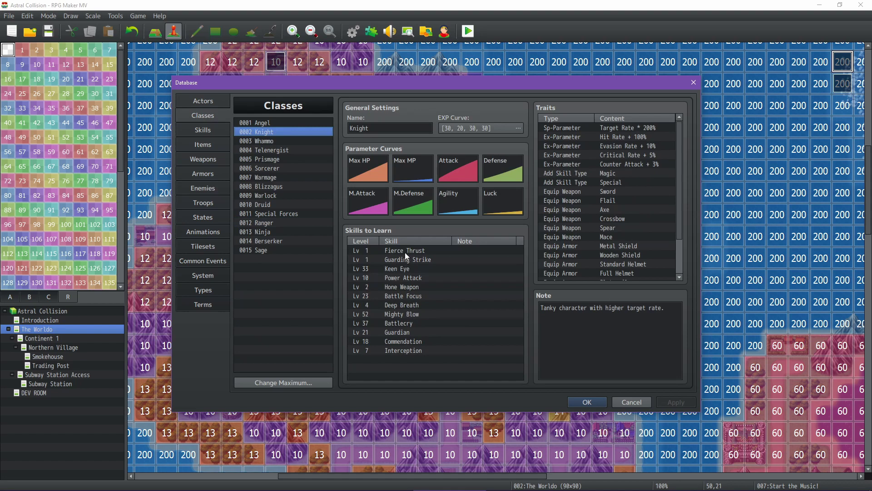
{"action": "key", "text": "Down"}
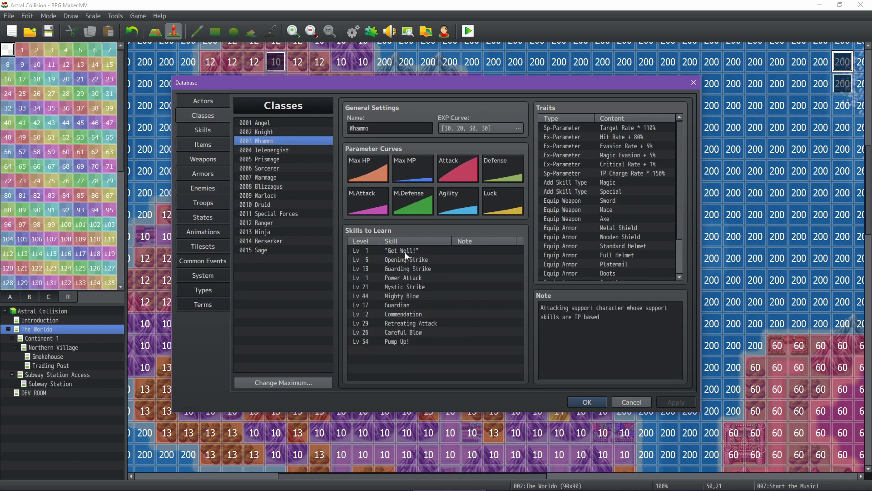
{"action": "key", "text": "Down"}
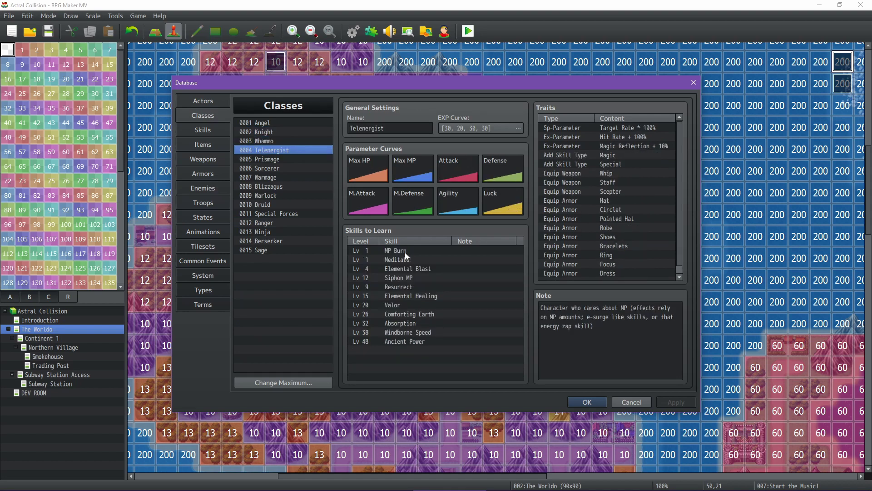
Review the six elemental mage classes from Prismage through Druid, comparing their notes and learned skills
{"action": "key", "text": "Down"}
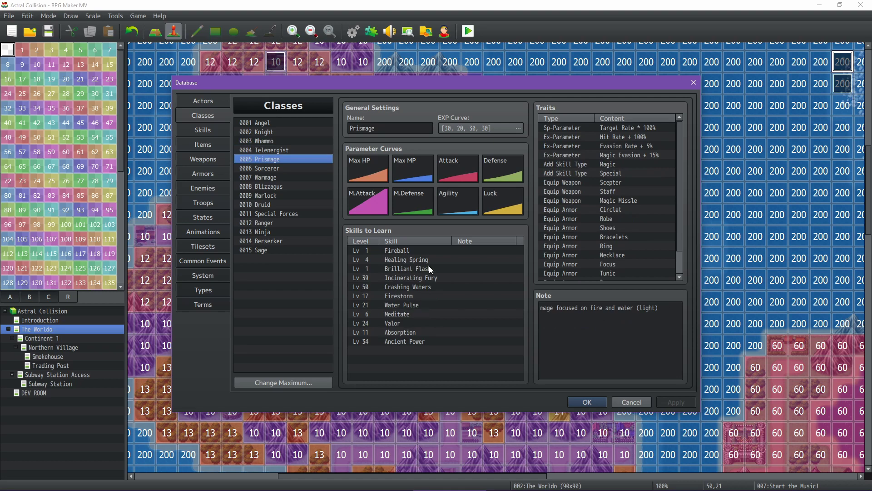
{"action": "key", "text": "Down"}
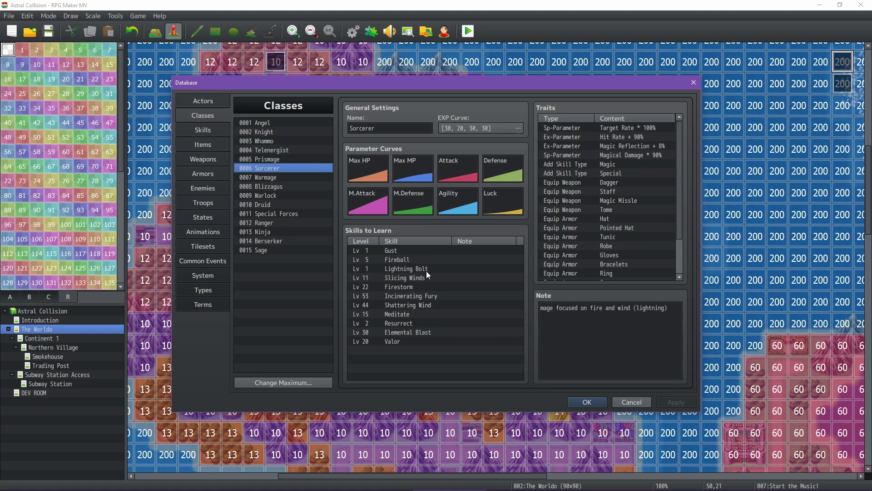
{"action": "key", "text": "Down"}
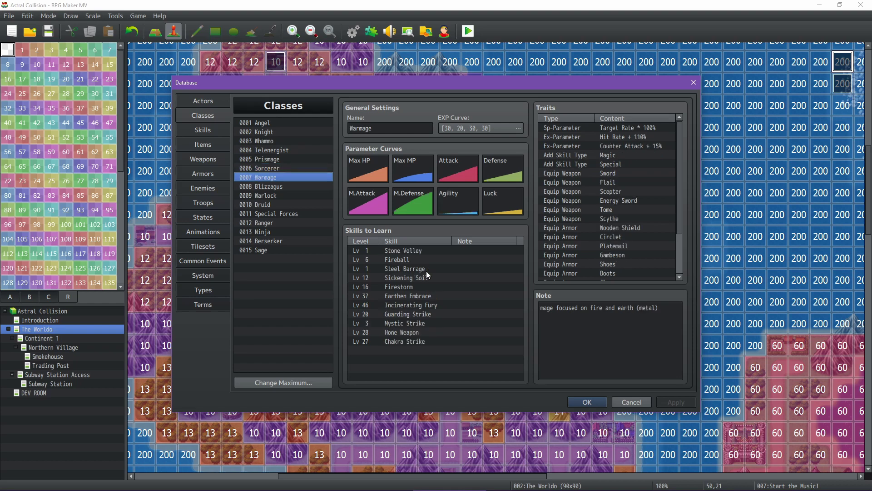
{"action": "key", "text": "Down"}
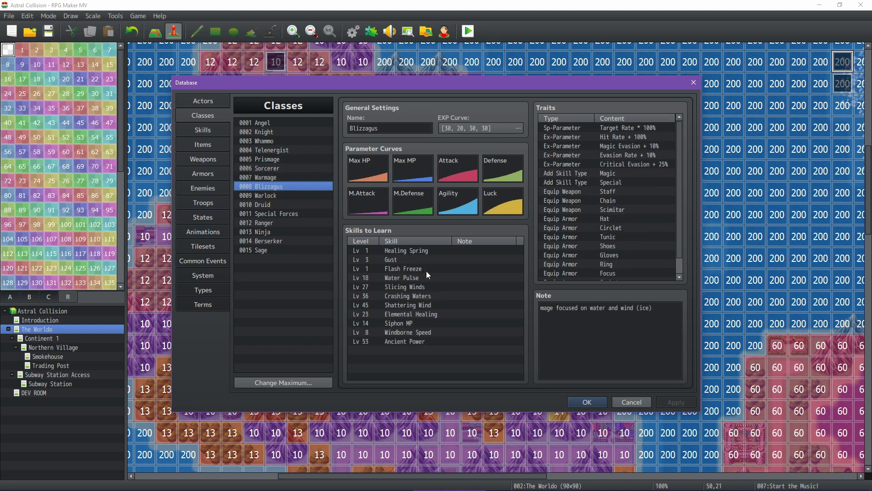
{"action": "key", "text": "Down"}
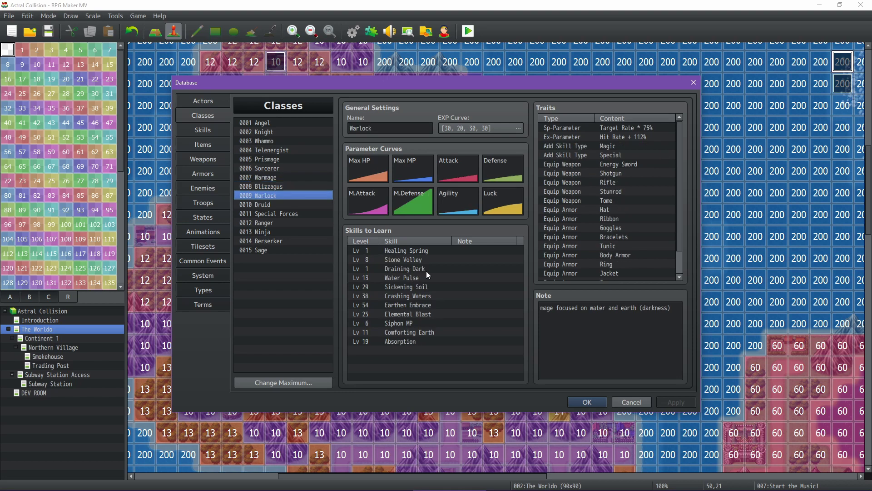
{"action": "key", "text": "Down"}
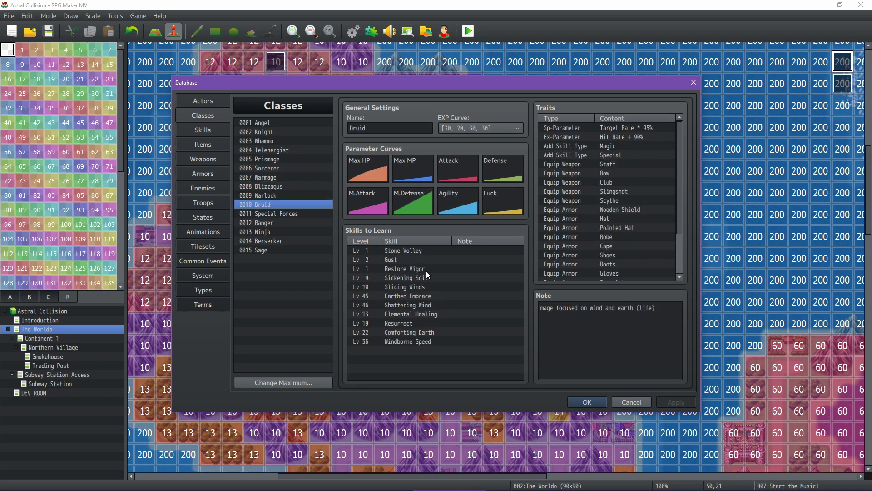
Review the physical attacker classes Special Forces, Ranger, Ninja and Berserker
{"action": "key", "text": "Down"}
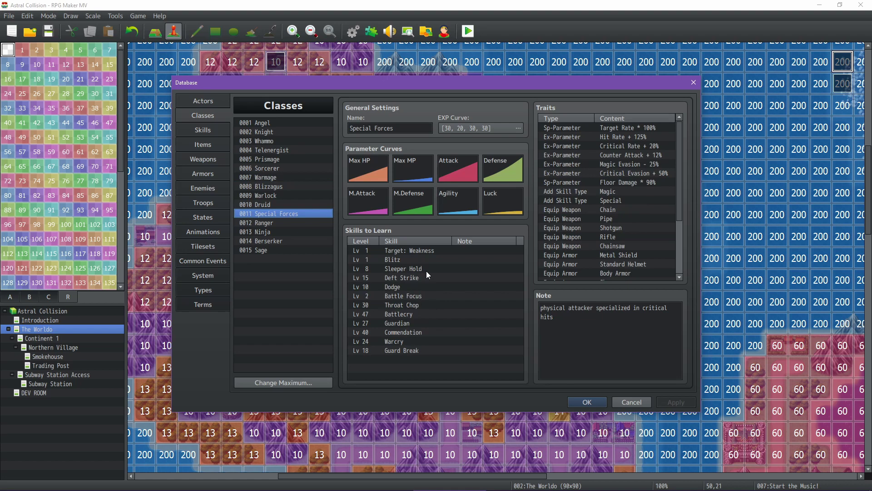
{"action": "key", "text": "Down"}
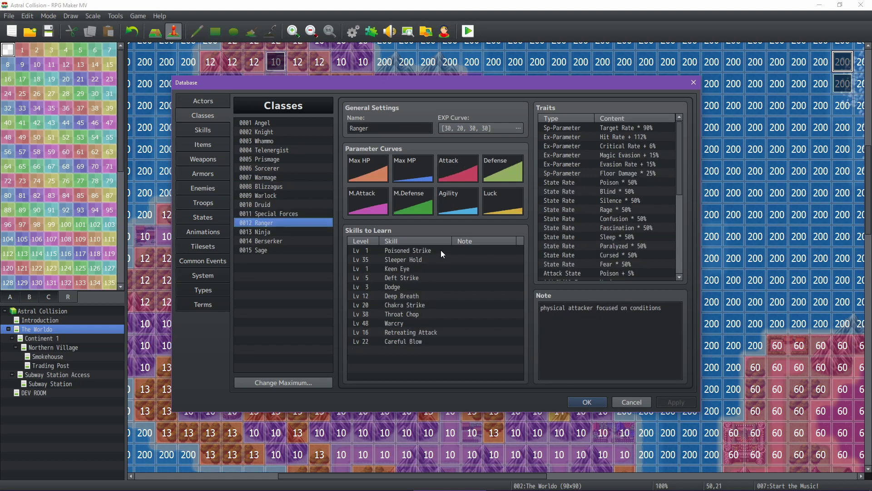
{"action": "key", "text": "Down"}
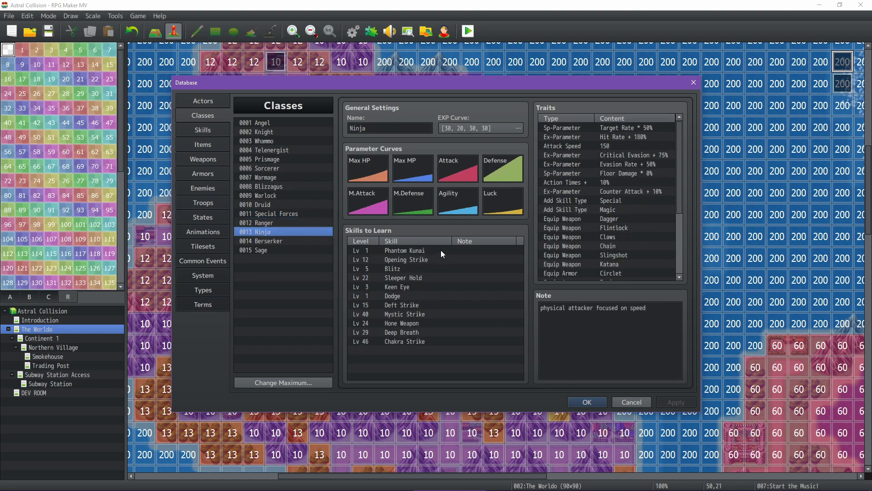
{"action": "key", "text": "Down"}
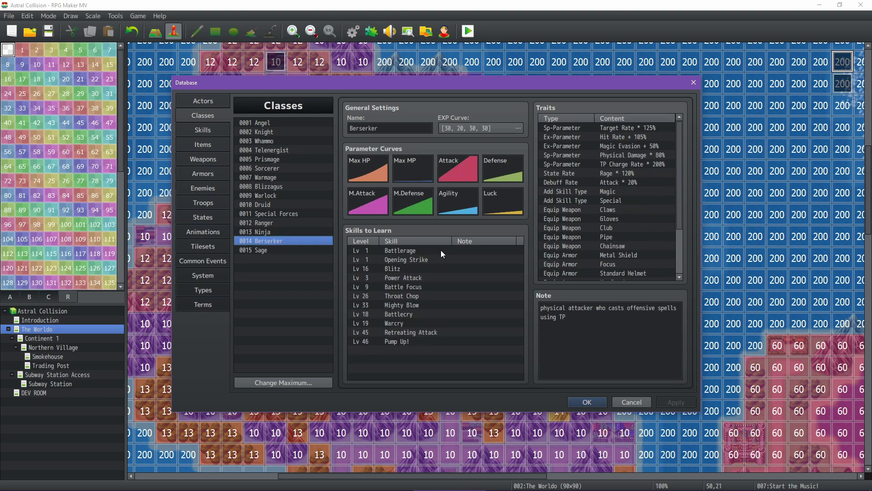
Open the Sage class and read through its whole list of skills to learn, down to Elemental Blast
{"action": "key", "text": "Down"}
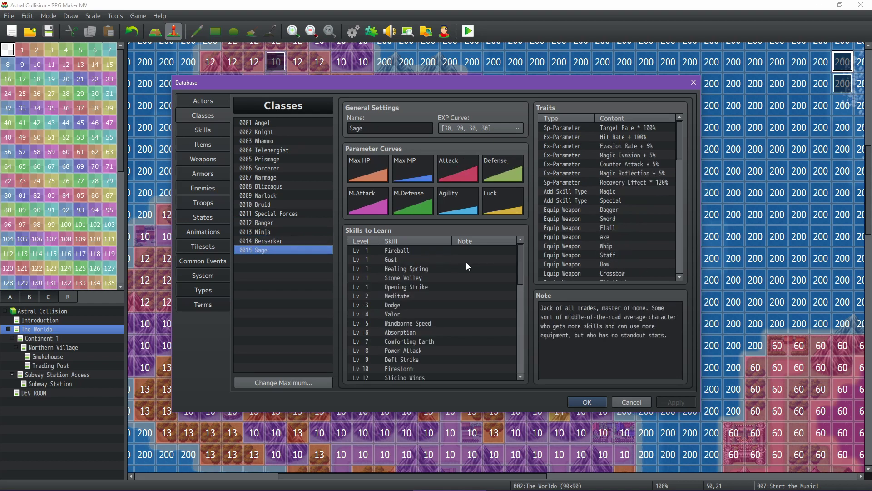
{"action": "scroll", "coordinate": [514, 271], "scroll_direction": "down", "scroll_amount": 1}
{"action": "scroll", "coordinate": [521, 275], "scroll_direction": "up", "scroll_amount": 1}
{"action": "mouse_move", "coordinate": [522, 265]}
{"action": "left_mouse_down"}
{"action": "mouse_move", "coordinate": [520, 372]}
{"action": "mouse_move", "coordinate": [527, 351]}
{"action": "mouse_move", "coordinate": [517, 260]}
{"action": "left_mouse_up"}
{"action": "mouse_move", "coordinate": [522, 258]}
{"action": "left_mouse_down"}
{"action": "mouse_move", "coordinate": [523, 301]}
{"action": "mouse_move", "coordinate": [522, 250]}
{"action": "left_mouse_up"}
{"action": "scroll", "coordinate": [407, 308], "scroll_direction": "down", "scroll_amount": 2}
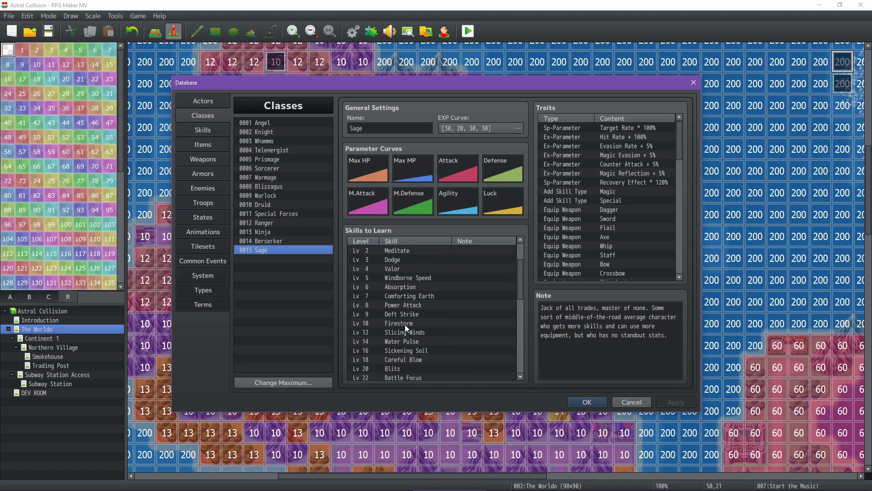
{"action": "scroll", "coordinate": [405, 324], "scroll_direction": "down", "scroll_amount": 2}
{"action": "scroll", "coordinate": [405, 315], "scroll_direction": "down", "scroll_amount": 3}
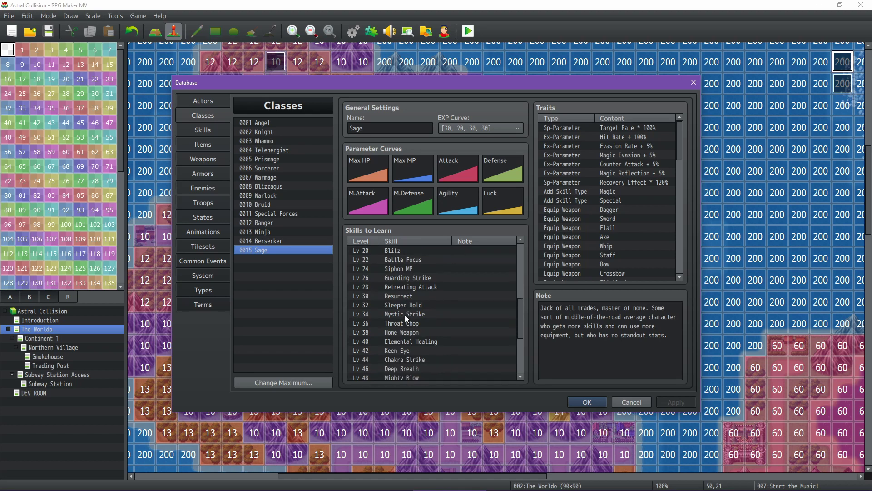
{"action": "scroll", "coordinate": [407, 348], "scroll_direction": "down", "scroll_amount": 1}
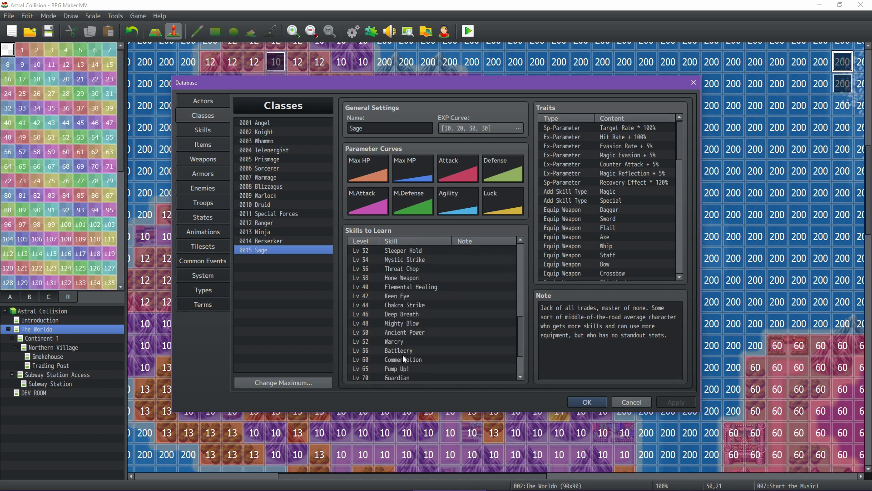
{"action": "scroll", "coordinate": [416, 348], "scroll_direction": "down", "scroll_amount": 3}
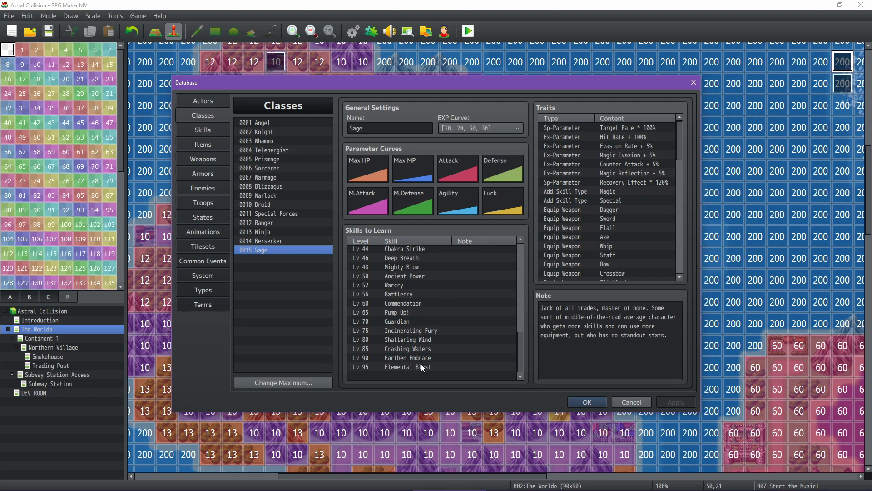
Look up the Elemental Blast skill in the database and examine its damage formula and effects
{"action": "left_click", "coordinate": [200, 129]}
{"action": "scroll", "coordinate": [293, 208], "scroll_direction": "up", "scroll_amount": 3}
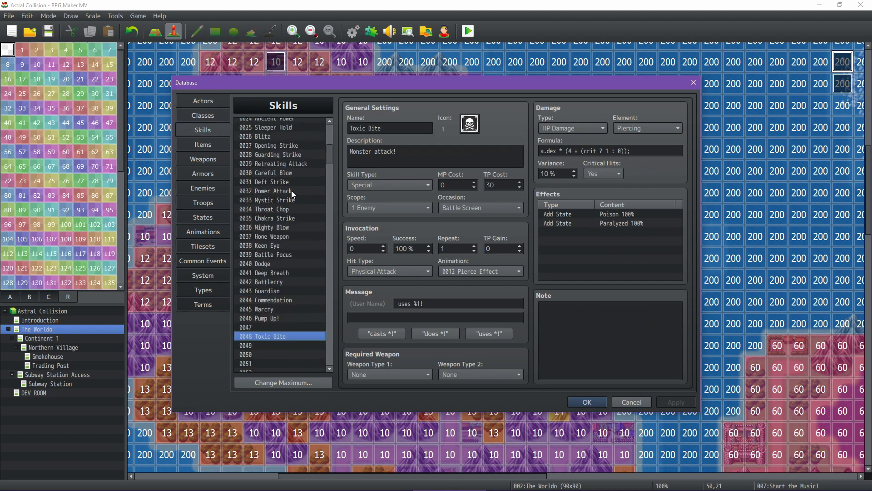
{"action": "scroll", "coordinate": [290, 190], "scroll_direction": "up", "scroll_amount": 1}
{"action": "scroll", "coordinate": [295, 193], "scroll_direction": "up", "scroll_amount": 3}
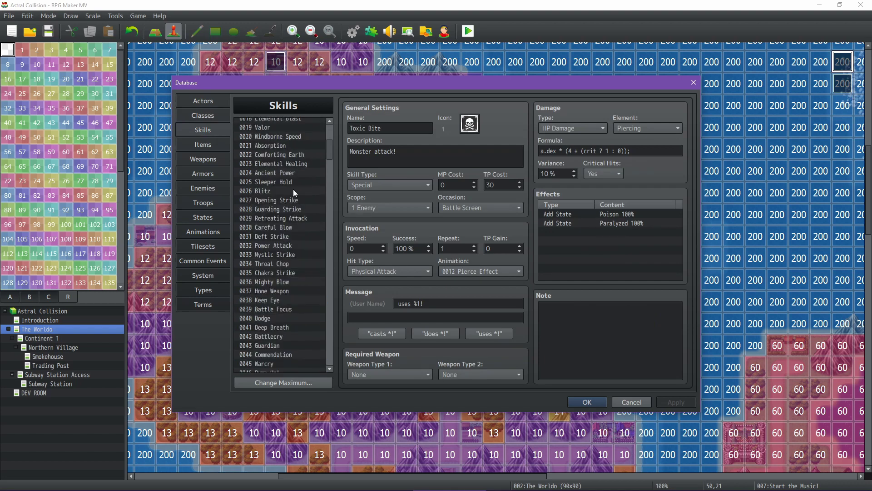
{"action": "left_click", "coordinate": [294, 176]}
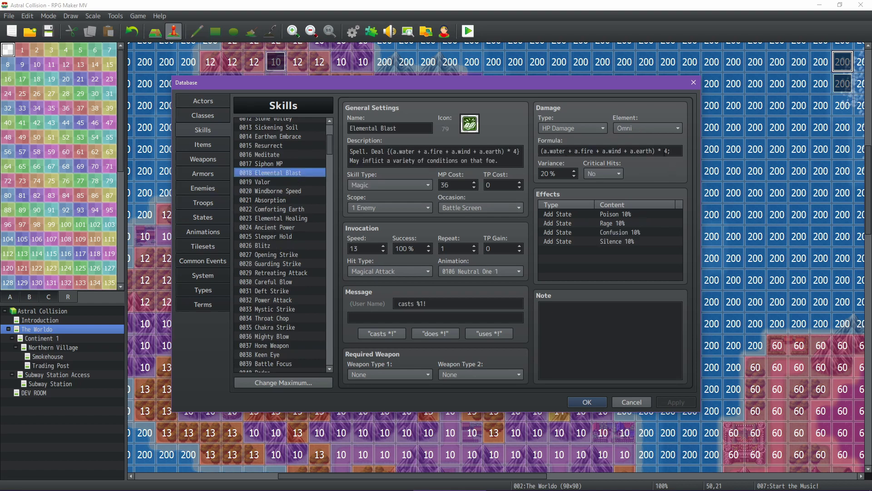
Return to the Sage class and inspect its M.Attack, M.Defense, Agility and Luck parameter curves at level 1
{"action": "left_click", "coordinate": [199, 116]}
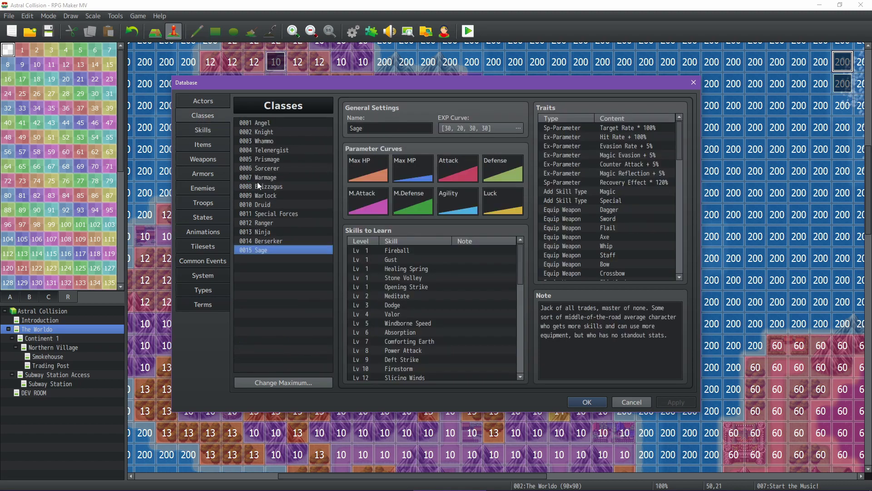
{"action": "double_click", "coordinate": [367, 206]}
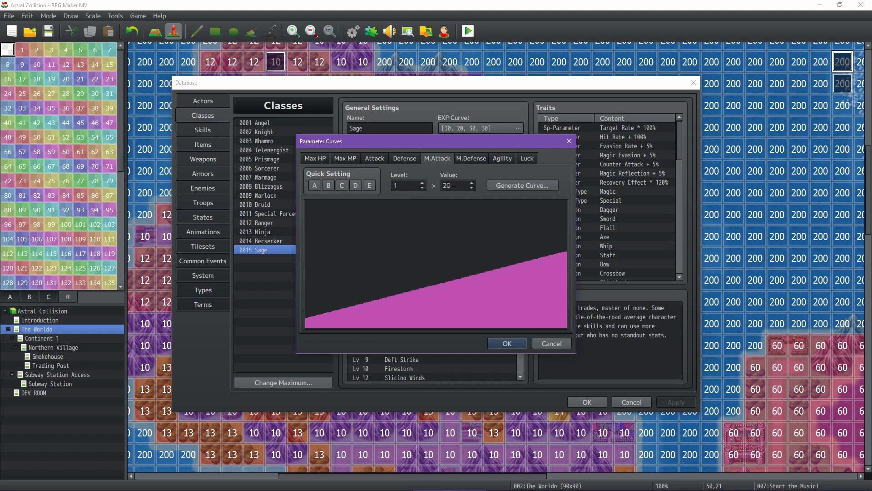
{"action": "left_click", "coordinate": [476, 157]}
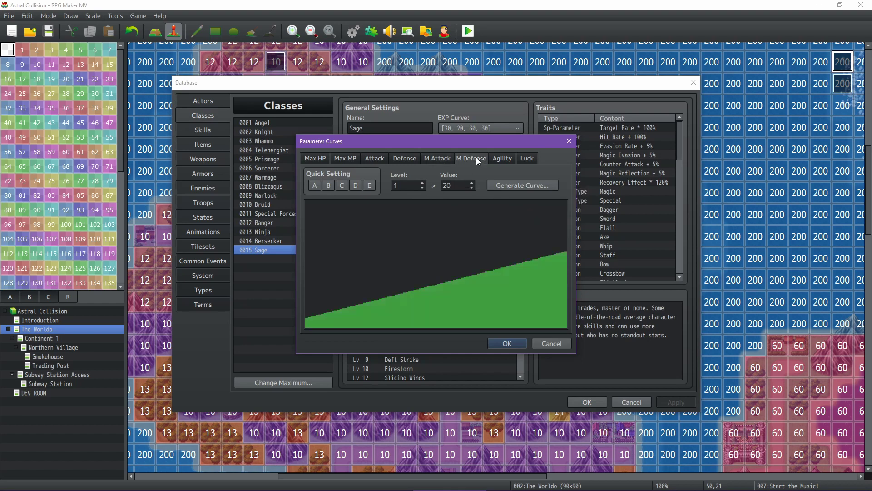
{"action": "left_click", "coordinate": [500, 156]}
{"action": "left_click", "coordinate": [531, 156]}
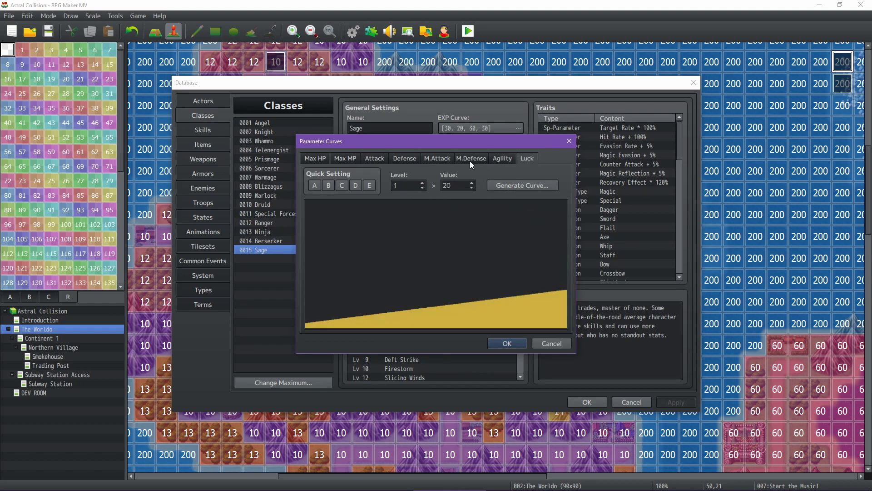
Check the Sage's M.Attack, M.Defense, Agility and Luck curve values at level 99, then close the curves without saving
{"action": "left_click", "coordinate": [435, 157]}
{"action": "left_click", "coordinate": [405, 191]}
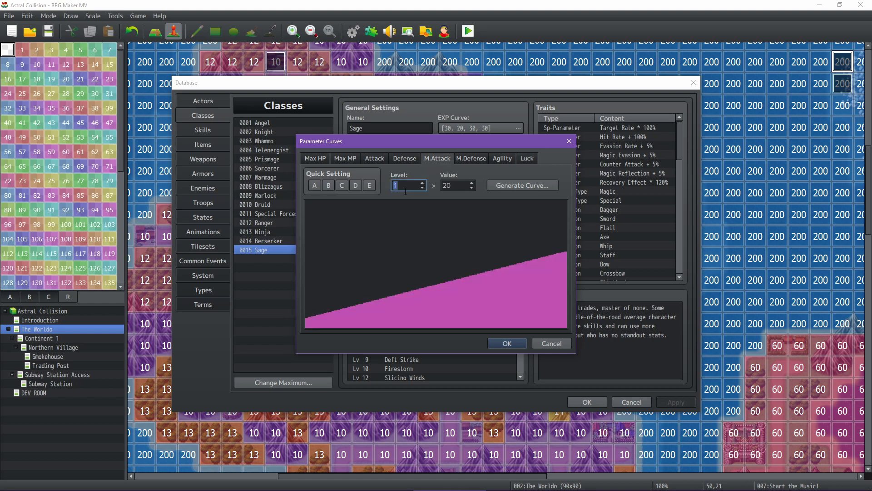
{"action": "type", "text": "99"}
{"action": "left_click", "coordinate": [460, 157]}
{"action": "left_click", "coordinate": [503, 157]}
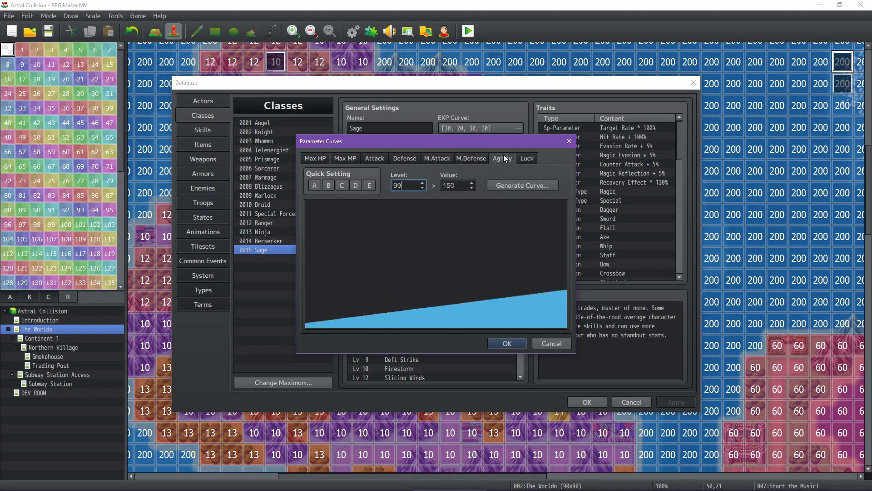
{"action": "left_click", "coordinate": [527, 158]}
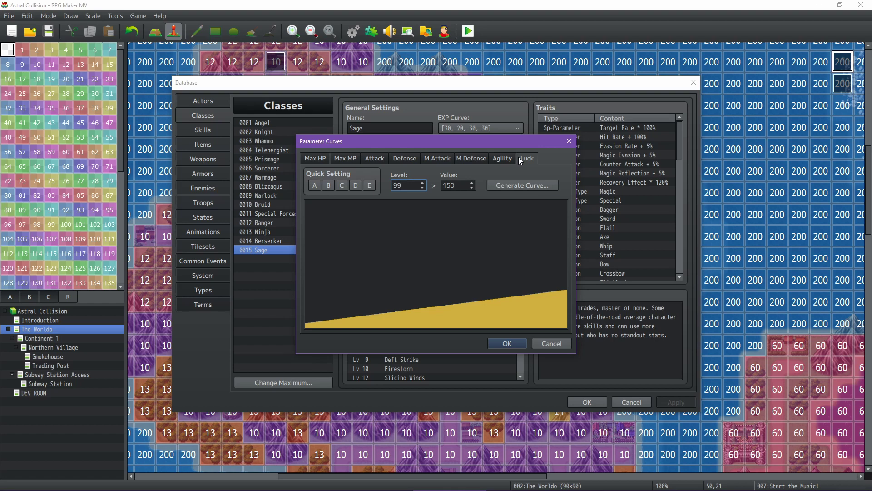
{"action": "left_click", "coordinate": [562, 347]}
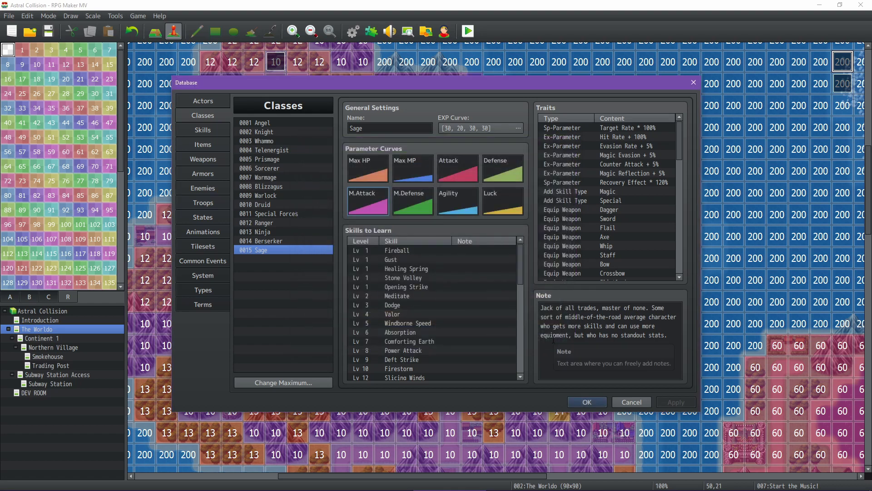
Look through the Sage's skills to learn and its full list of weapon and armor equip traits
{"action": "scroll", "coordinate": [445, 304], "scroll_direction": "down", "scroll_amount": 2}
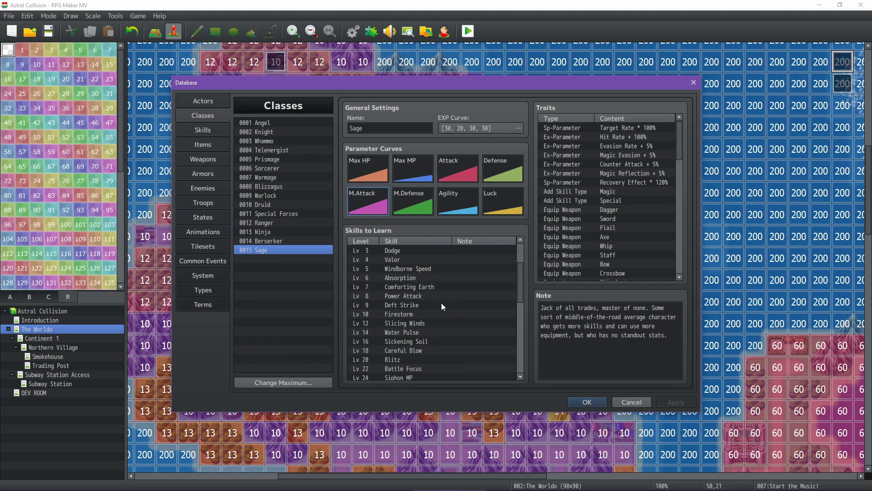
{"action": "scroll", "coordinate": [441, 302], "scroll_direction": "up", "scroll_amount": 2}
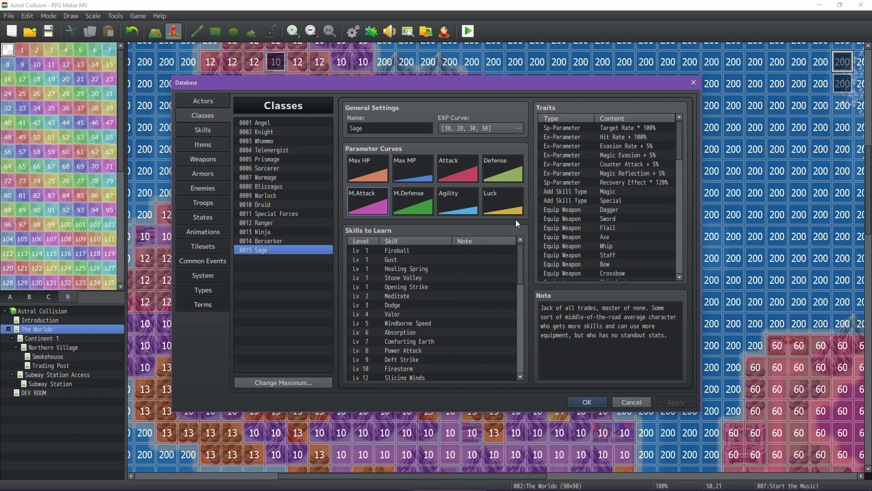
{"action": "scroll", "coordinate": [615, 196], "scroll_direction": "down", "scroll_amount": 8}
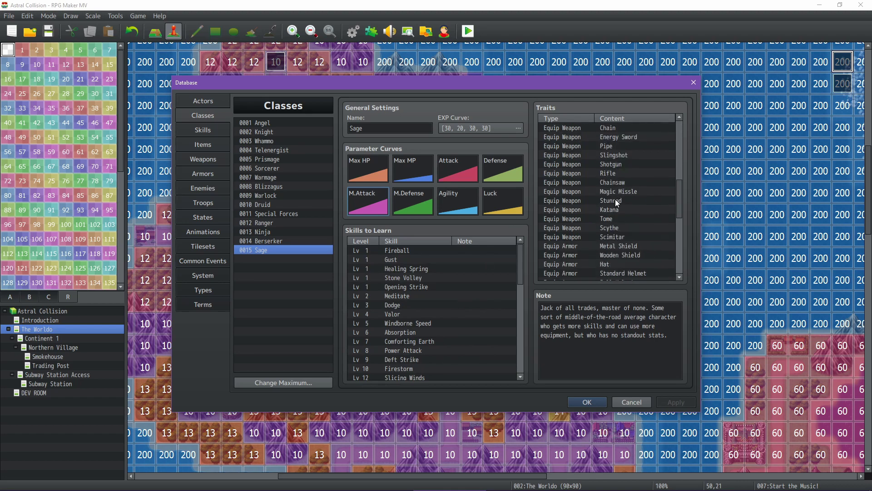
{"action": "scroll", "coordinate": [615, 199], "scroll_direction": "down", "scroll_amount": 8}
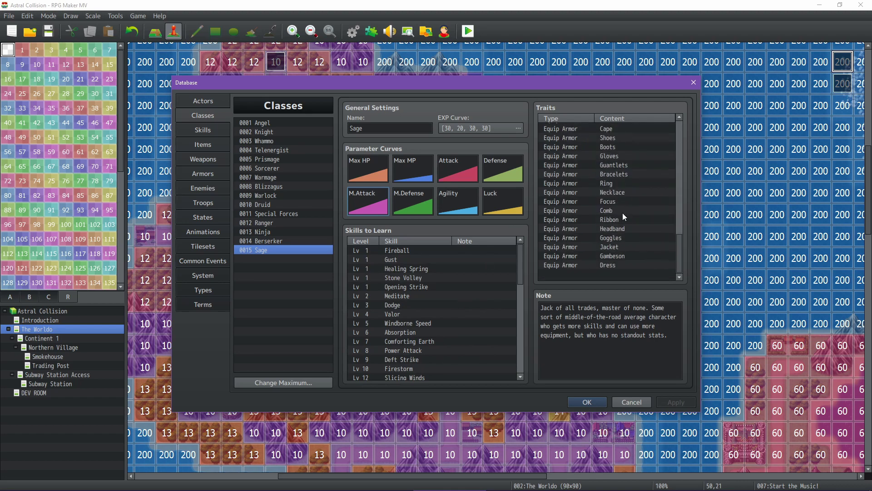
{"action": "scroll", "coordinate": [623, 223], "scroll_direction": "up", "scroll_amount": 5}
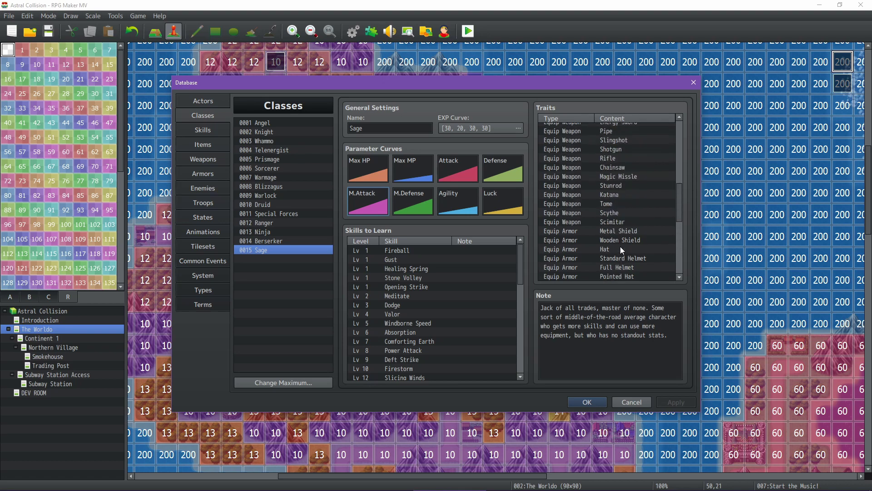
{"action": "scroll", "coordinate": [620, 247], "scroll_direction": "up", "scroll_amount": 6}
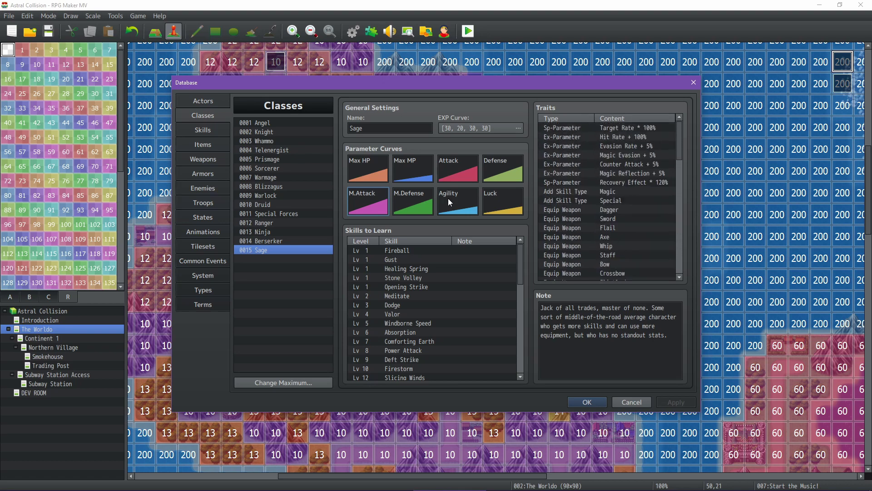
Look up the Fierce Thrust skill in the unique skills section and read its damage formula through to the end
{"action": "left_click", "coordinate": [208, 129]}
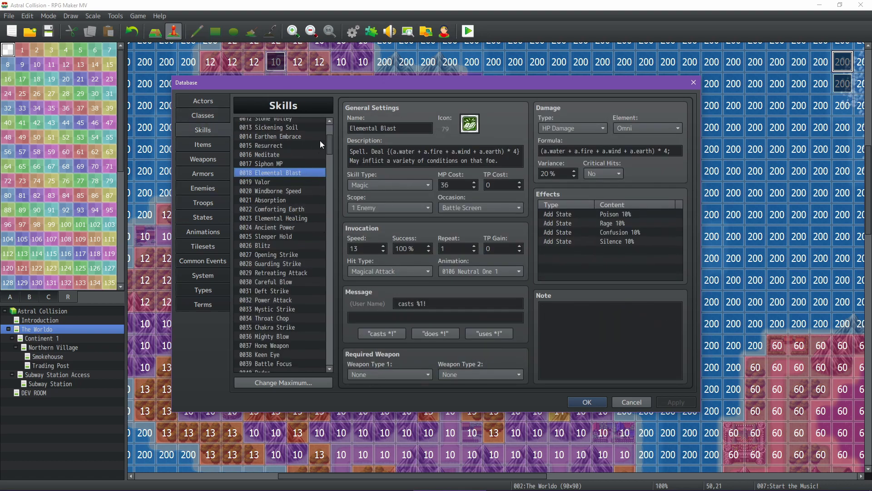
{"action": "left_click_drag", "start_coordinate": [331, 144], "coordinate": [329, 250]}
{"action": "left_click", "coordinate": [290, 179]}
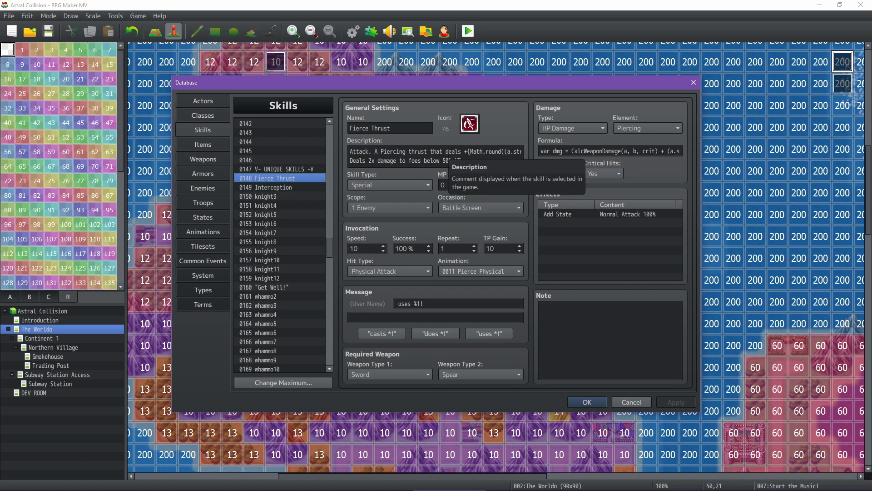
{"action": "triple_click", "coordinate": [613, 150]}
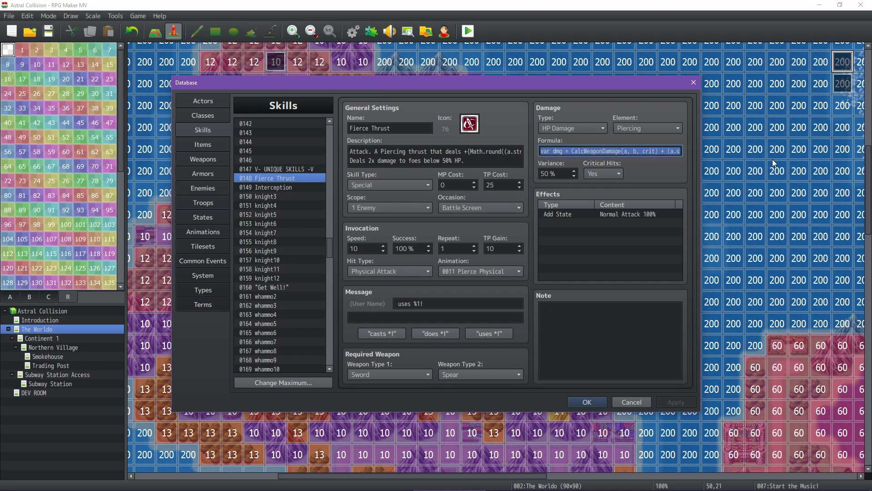
{"action": "key", "text": "Right"}
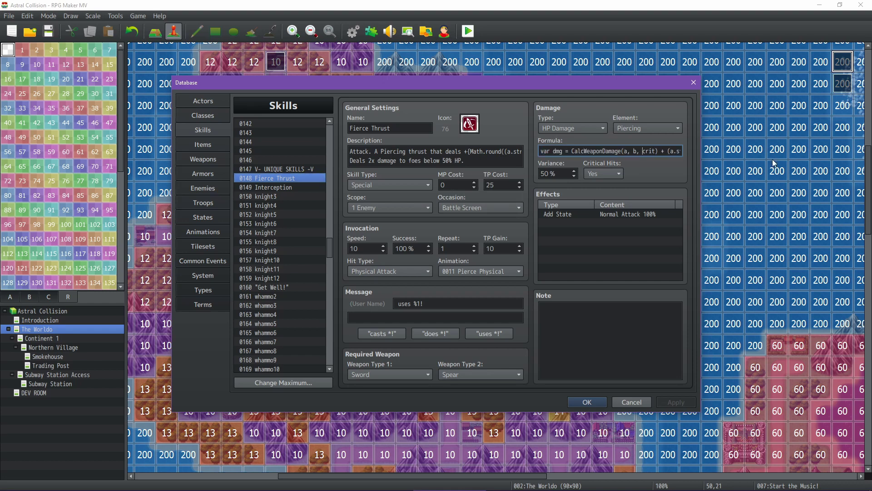
{"action": "key", "text": "Right"}
{"action": "key", "text": "Right"}
{"action": "key", "text": "Right"}
{"action": "key", "text": "Right"}
{"action": "key", "text": "Right"}
{"action": "key", "text": "Right"}
{"action": "key", "text": "Right"}
{"action": "key", "text": "Right"}
{"action": "key", "text": "Right"}
{"action": "key", "text": "Right"}
{"action": "key", "text": "Right"}
{"action": "key", "text": "Right"}
{"action": "key", "text": "Right"}
{"action": "key", "text": "Right"}
{"action": "key", "text": "Right"}
{"action": "key", "text": "Right"}
{"action": "key", "text": "Right"}
{"action": "key", "text": "Right"}
{"action": "key", "text": "Right"}
{"action": "key", "text": "Right"}
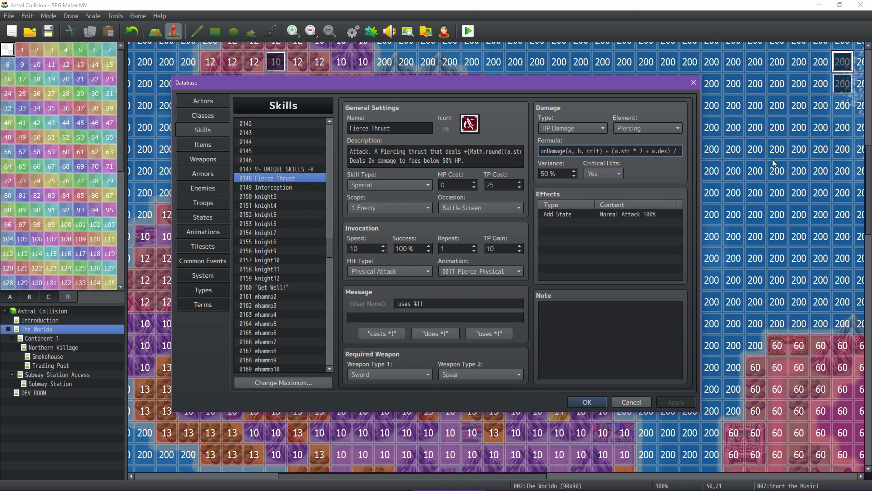
{"action": "key", "text": "Right"}
{"action": "key", "text": "Right"}
{"action": "key", "text": "Right"}
{"action": "key", "text": "Right"}
{"action": "key", "text": "Right"}
{"action": "key", "text": "Right"}
{"action": "key", "text": "Right"}
{"action": "key", "text": "Right"}
{"action": "key", "text": "Right"}
{"action": "key", "text": "Right"}
{"action": "key", "text": "Right"}
{"action": "key", "text": "Right"}
{"action": "key", "text": "Right"}
{"action": "key", "text": "Right"}
{"action": "key", "text": "Right"}
{"action": "key", "text": "Right"}
{"action": "key", "text": "Right"}
{"action": "key", "text": "Right"}
{"action": "key", "text": "Right"}
{"action": "key", "text": "Right"}
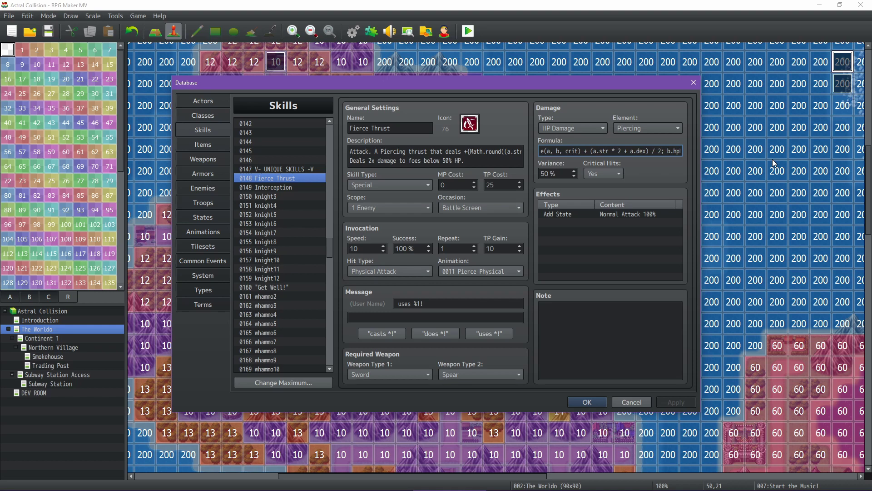
{"action": "key", "text": "Right"}
{"action": "key", "text": "Right"}
{"action": "key", "text": "Right"}
{"action": "key", "text": "Right"}
{"action": "key", "text": "Right"}
{"action": "key", "text": "Right"}
{"action": "key", "text": "Right"}
{"action": "key", "text": "Right"}
{"action": "key", "text": "Right"}
{"action": "key", "text": "Right"}
{"action": "key", "text": "Right"}
{"action": "key", "text": "Right"}
{"action": "key", "text": "Right"}
{"action": "key", "text": "Right"}
{"action": "key", "text": "Right"}
{"action": "key", "text": "Right"}
{"action": "key", "text": "Right"}
{"action": "key", "text": "Right"}
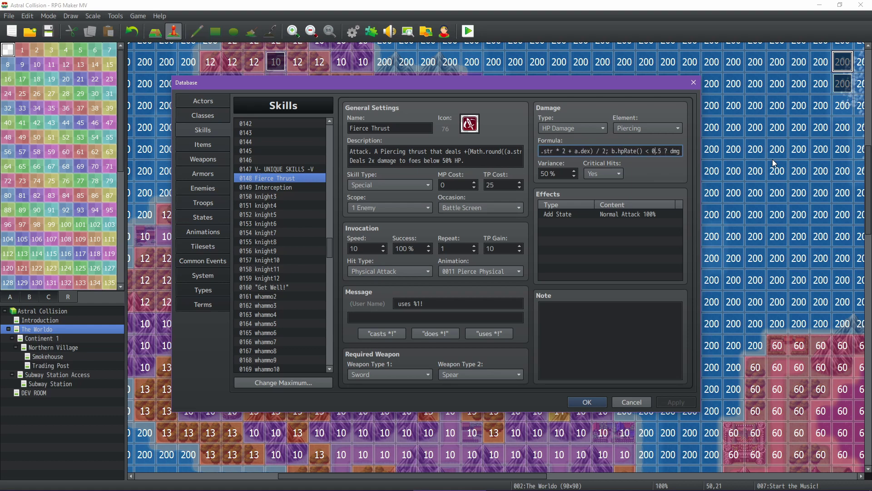
{"action": "key", "text": "Right"}
{"action": "key", "text": "Right"}
{"action": "key", "text": "Right"}
{"action": "key", "text": "Right"}
{"action": "key", "text": "Right"}
{"action": "key", "text": "Right"}
{"action": "key", "text": "Right"}
{"action": "key", "text": "Right"}
{"action": "key", "text": "Right"}
{"action": "key", "text": "Right"}
{"action": "key", "text": "Right"}
{"action": "key", "text": "Right"}
{"action": "key", "text": "Right"}
{"action": "key", "text": "Right"}
{"action": "key", "text": "Right"}
{"action": "key", "text": "Right"}
{"action": "key", "text": "Right"}
{"action": "type", "text": ";"}
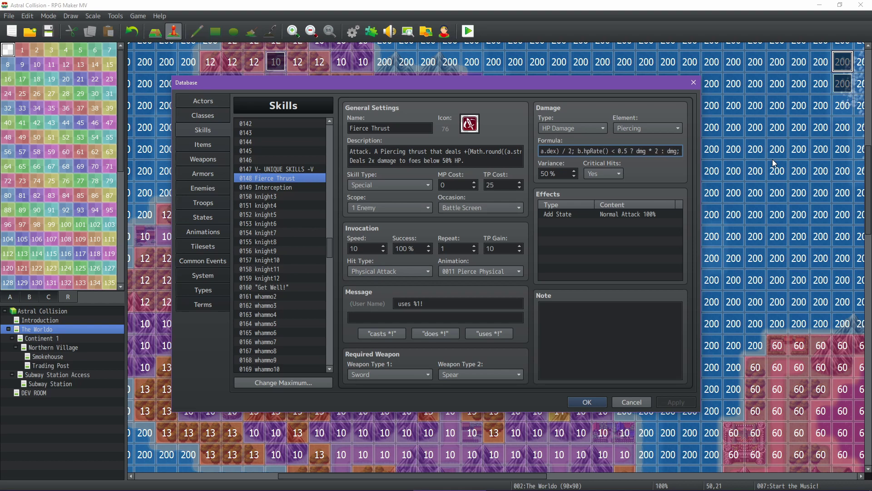
Add an effect to the Interception skill that applies the Intercepting state at 100%
{"action": "left_click", "coordinate": [287, 187]}
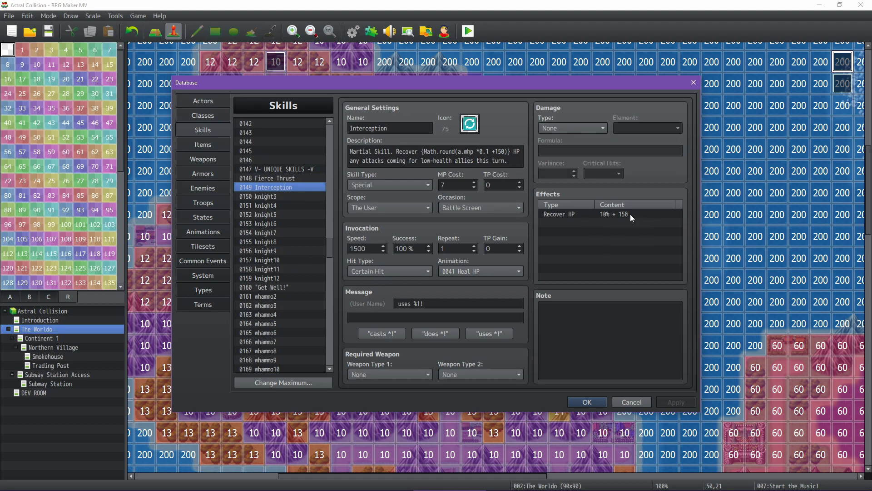
{"action": "double_click", "coordinate": [611, 228]}
{"action": "left_click", "coordinate": [578, 180]}
{"action": "left_click", "coordinate": [569, 195]}
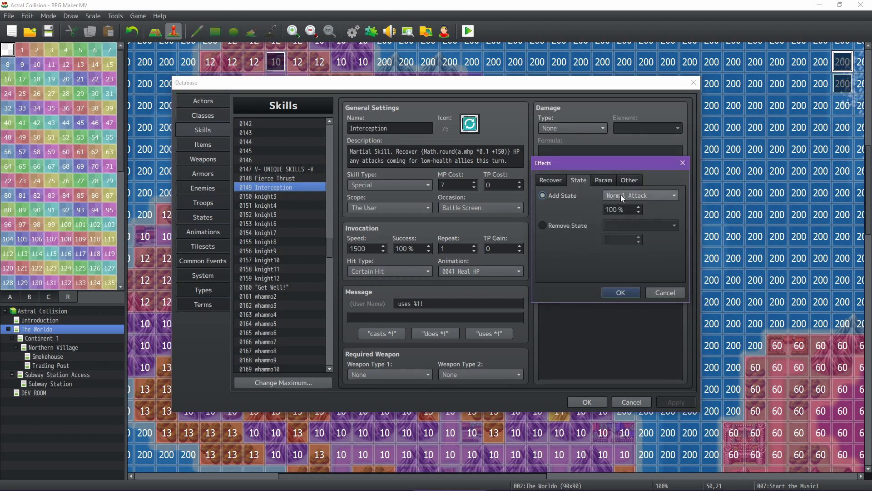
{"action": "left_click", "coordinate": [620, 195]}
{"action": "scroll", "coordinate": [679, 385], "scroll_direction": "down", "scroll_amount": 4}
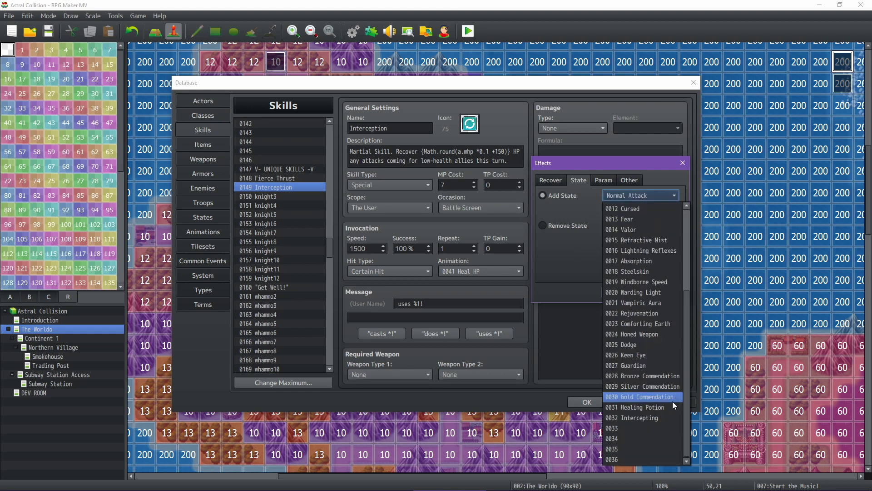
{"action": "left_click", "coordinate": [659, 416]}
{"action": "left_click", "coordinate": [614, 293]}
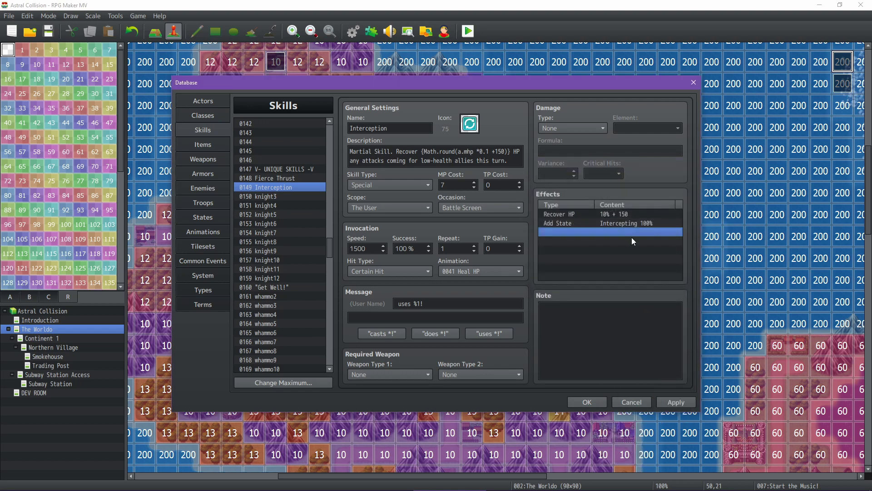
Examine the Intercepting state's traits and removal conditions and compare them with the Guardian state
{"action": "left_click", "coordinate": [202, 215]}
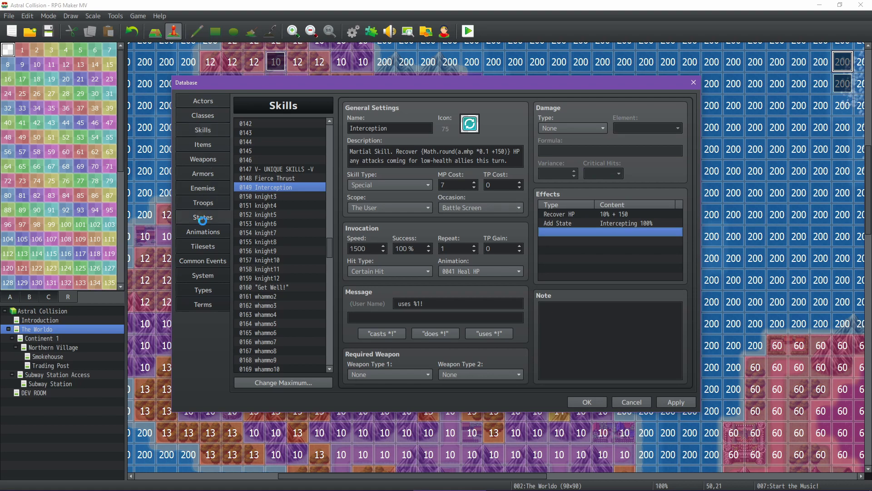
{"action": "left_click", "coordinate": [286, 332]}
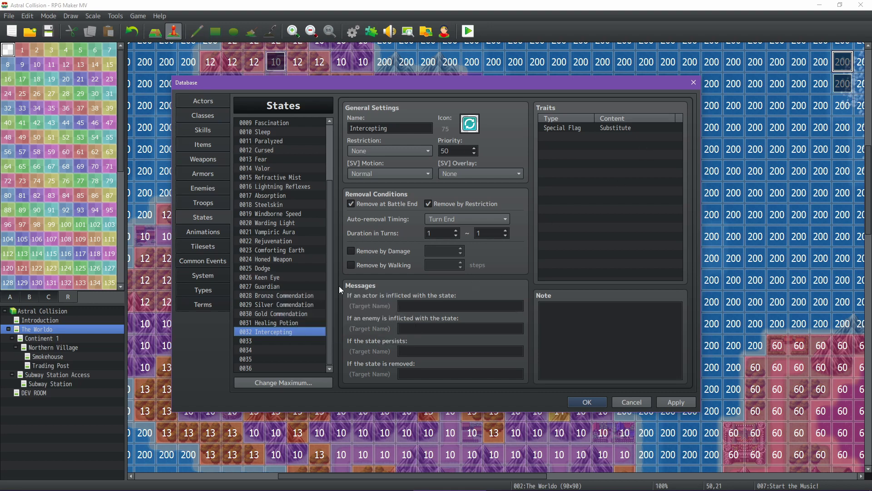
{"action": "left_click", "coordinate": [272, 286]}
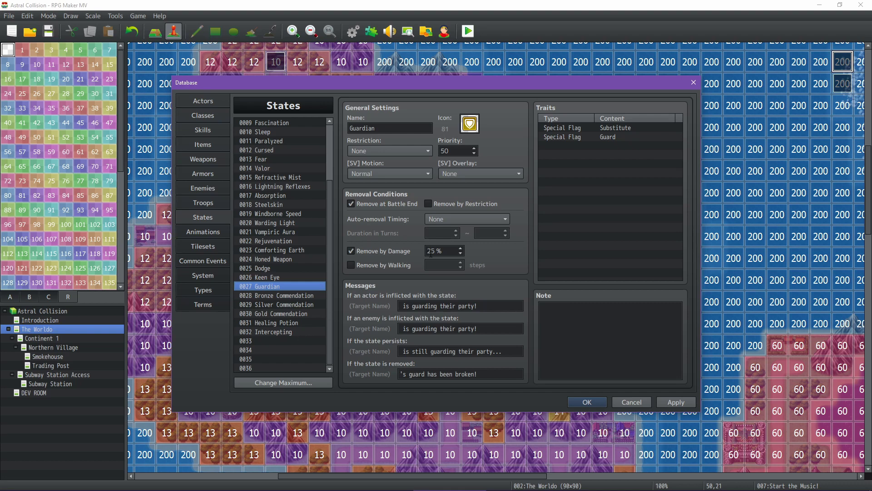
{"action": "left_click", "coordinate": [293, 332]}
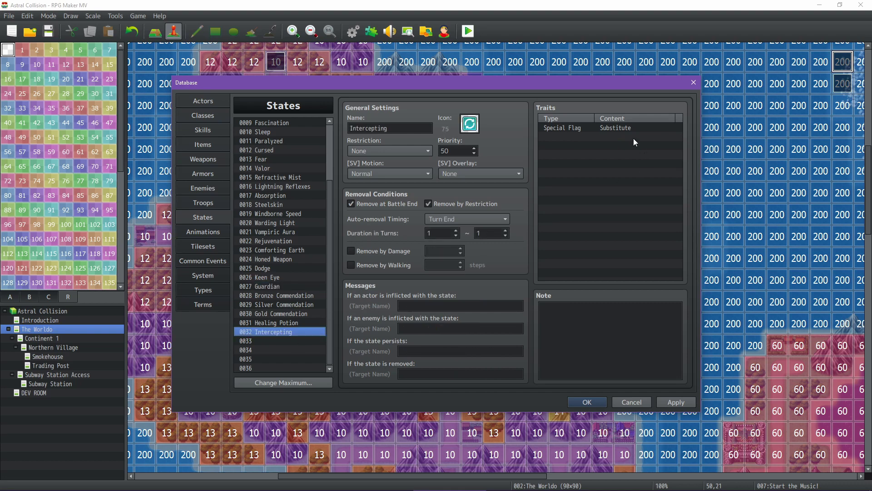
Return to the skills and examine the "Get Well!" spell's description, costs and recovery formula
{"action": "left_click", "coordinate": [206, 129]}
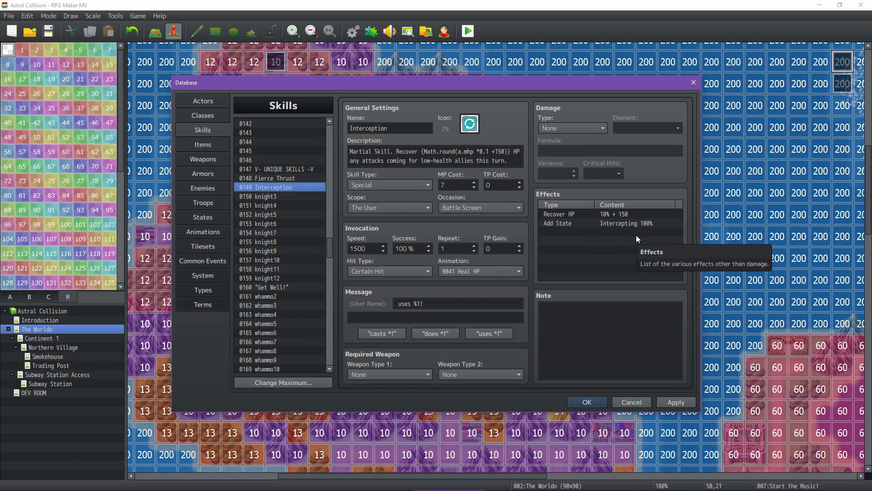
{"action": "left_click", "coordinate": [287, 288]}
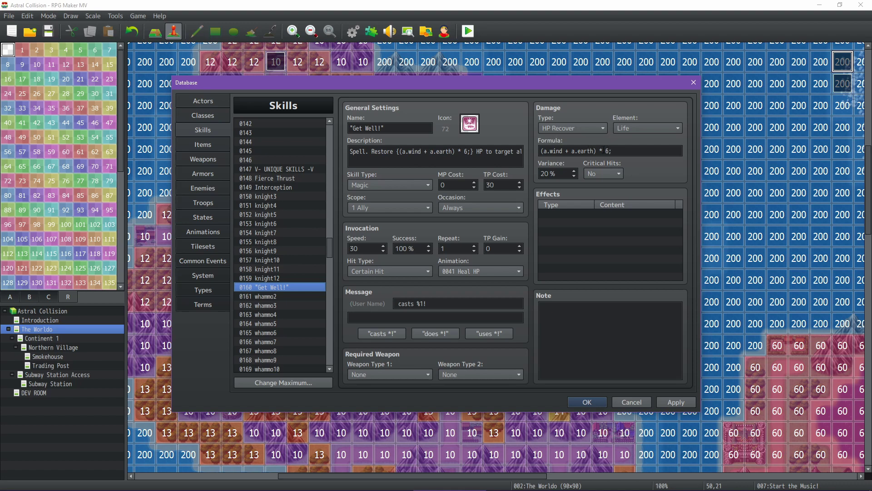
{"action": "mouse_move", "coordinate": [622, 150]}
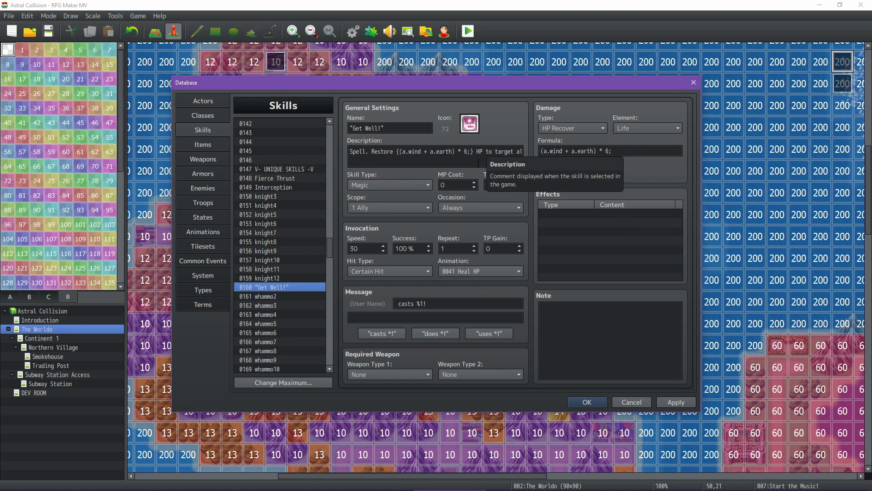
Look up the MP Burn skill and read its whole damage formula to the end
{"action": "scroll", "coordinate": [293, 287], "scroll_direction": "down", "scroll_amount": 3}
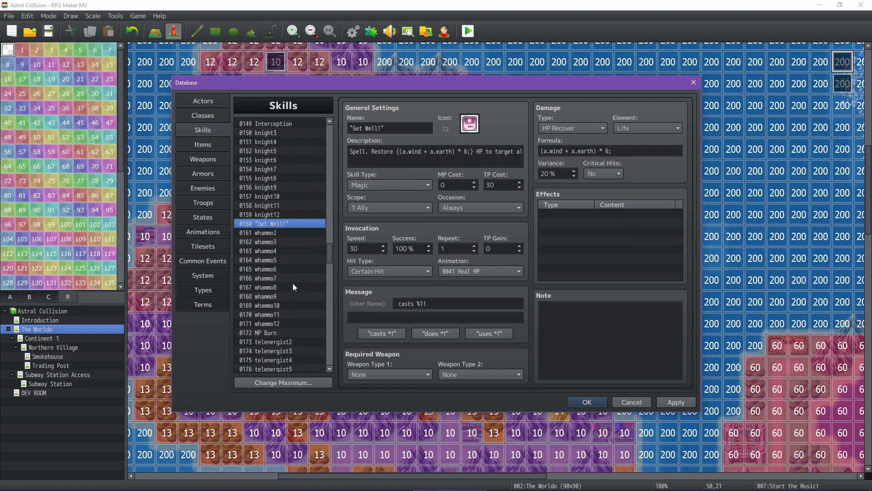
{"action": "left_click", "coordinate": [289, 305]}
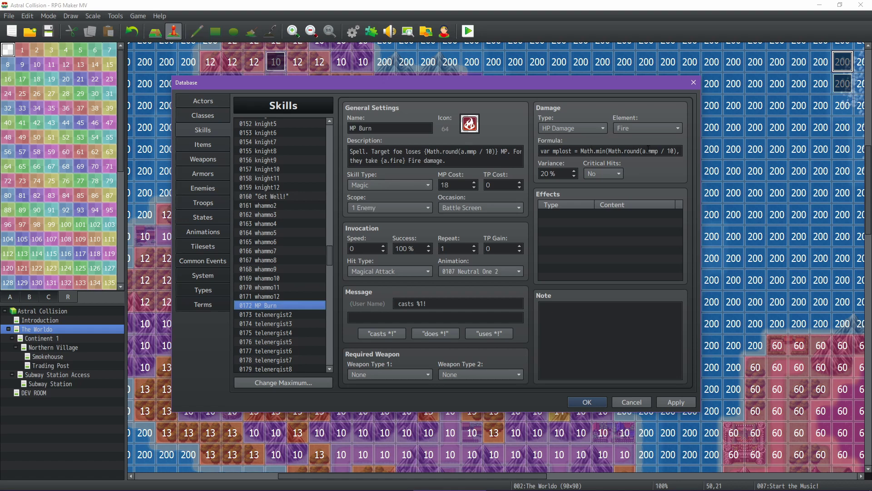
{"action": "triple_click", "coordinate": [677, 156]}
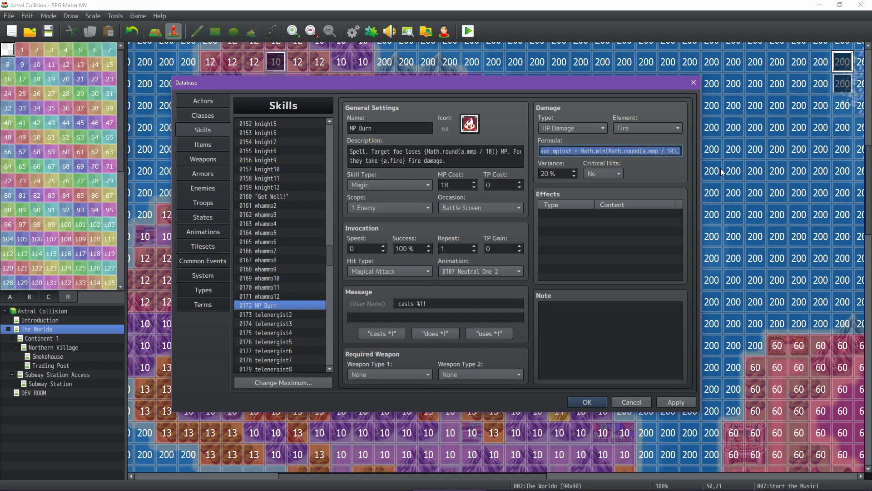
{"action": "key", "text": "Left"}
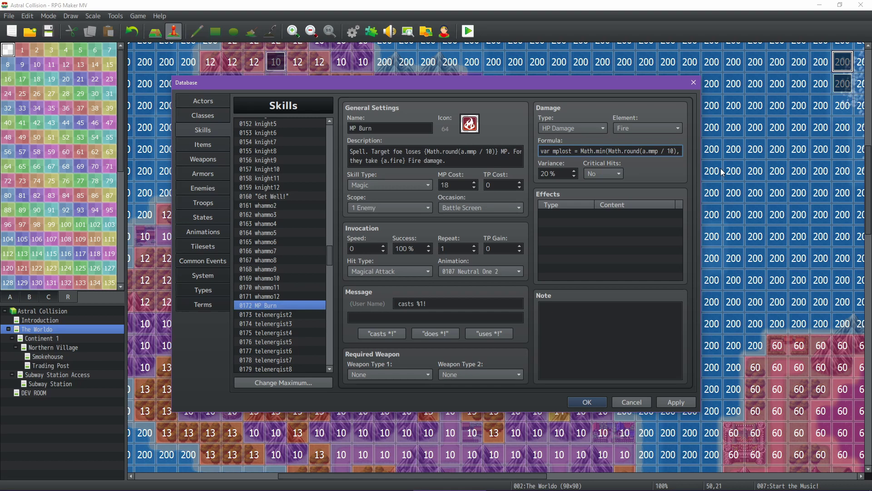
{"action": "key", "text": "Right"}
{"action": "key", "text": "Right"}
{"action": "key", "text": "Right"}
{"action": "key", "text": "Right"}
{"action": "key", "text": "Right"}
{"action": "key", "text": "Right"}
{"action": "key", "text": "Right"}
{"action": "key", "text": "Right"}
{"action": "key", "text": "Right"}
{"action": "key", "text": "Right"}
{"action": "key", "text": "Right"}
{"action": "key", "text": "Right"}
{"action": "key", "text": "Right"}
{"action": "key", "text": "Right"}
{"action": "key", "text": "Right"}
{"action": "key", "text": "Right"}
{"action": "key", "text": "Right"}
{"action": "key", "text": "Right"}
{"action": "key", "text": "Right"}
{"action": "key", "text": "Right"}
{"action": "key", "text": "Right"}
{"action": "key", "text": "Right"}
{"action": "key", "text": "Right"}
{"action": "key", "text": "Right"}
{"action": "key", "text": "Right"}
{"action": "key", "text": "Right"}
{"action": "key", "text": "Right"}
{"action": "key", "text": "Right"}
{"action": "key", "text": "Right"}
{"action": "key", "text": "Right"}
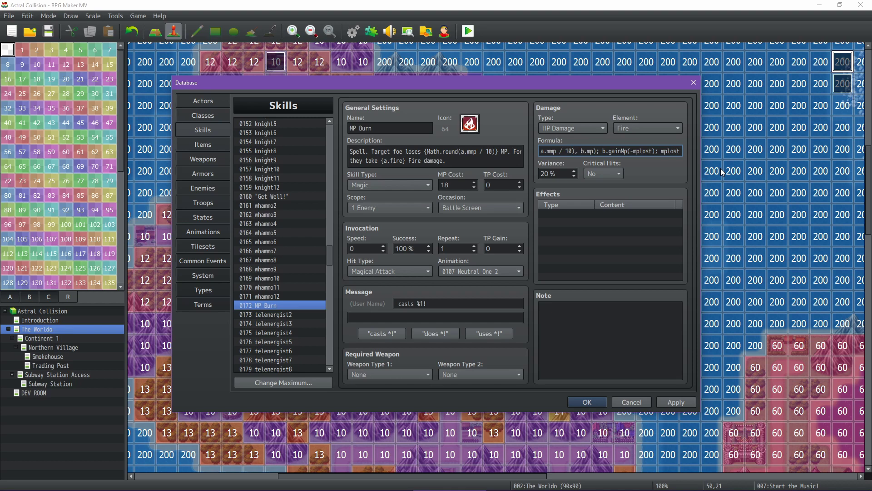
{"action": "key", "text": "Right"}
{"action": "key", "text": "Right"}
{"action": "key", "text": "Right"}
{"action": "key", "text": "Right"}
{"action": "key", "text": "Right"}
{"action": "key", "text": "Right"}
{"action": "key", "text": "Right"}
{"action": "key", "text": "Right"}
{"action": "key", "text": "Right"}
{"action": "key", "text": "Right"}
{"action": "key", "text": "Right"}
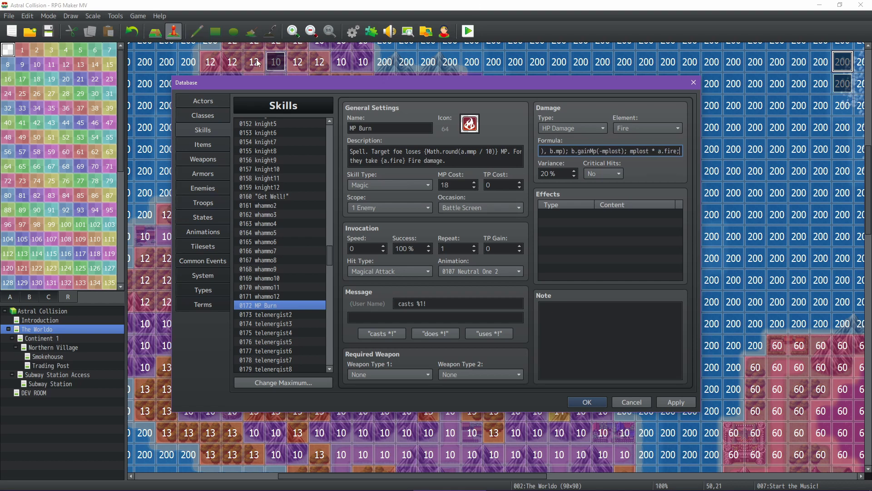
Look up the Brilliant Flash skill and examine its description, damage formula and added state
{"action": "scroll", "coordinate": [285, 280], "scroll_direction": "down", "scroll_amount": 4}
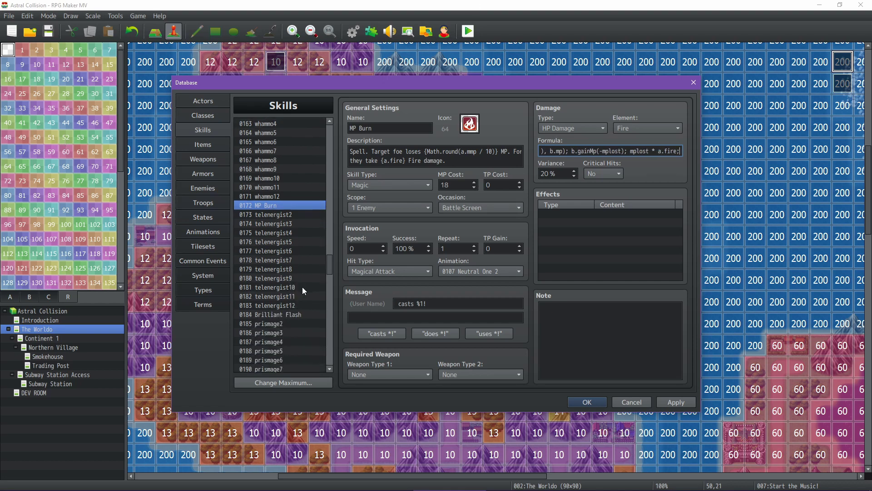
{"action": "scroll", "coordinate": [301, 287], "scroll_direction": "down", "scroll_amount": 2}
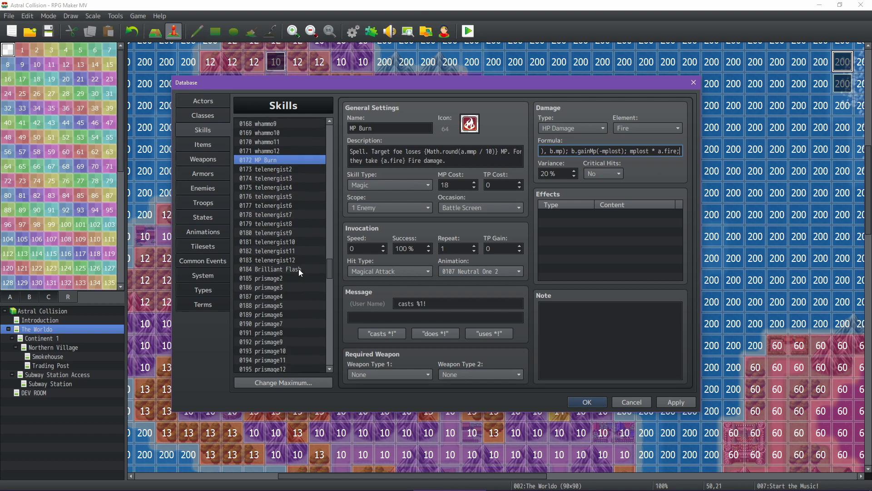
{"action": "left_click", "coordinate": [298, 268]}
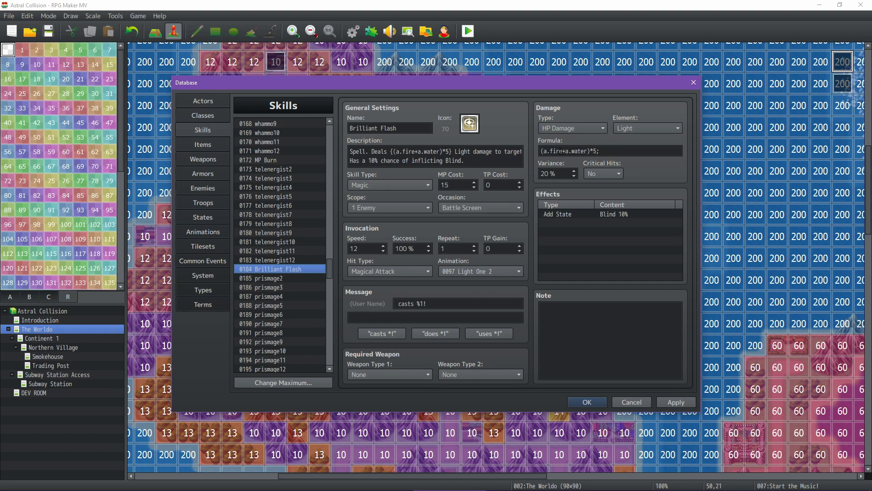
{"action": "mouse_move", "coordinate": [562, 151]}
{"action": "mouse_move", "coordinate": [297, 244]}
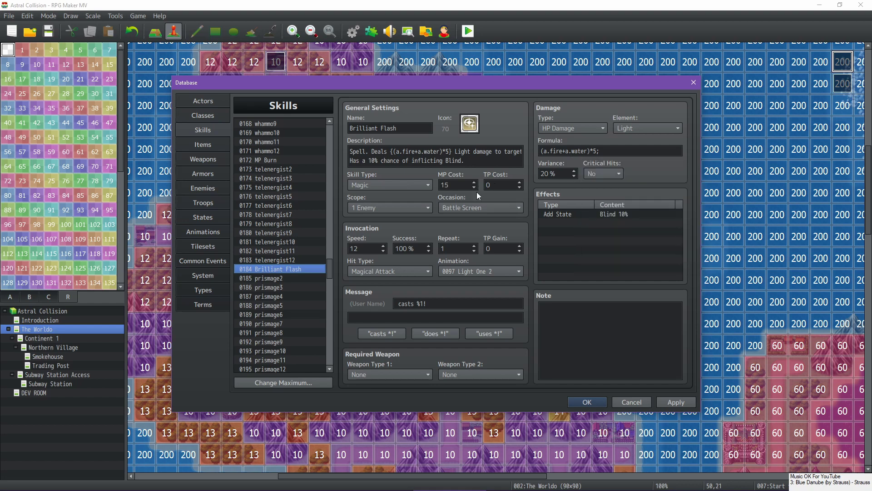
Look up the Lightning Bolt skill and examine its description, MP cost and critical-hit damage formula
{"action": "scroll", "coordinate": [297, 228], "scroll_direction": "down", "scroll_amount": 3}
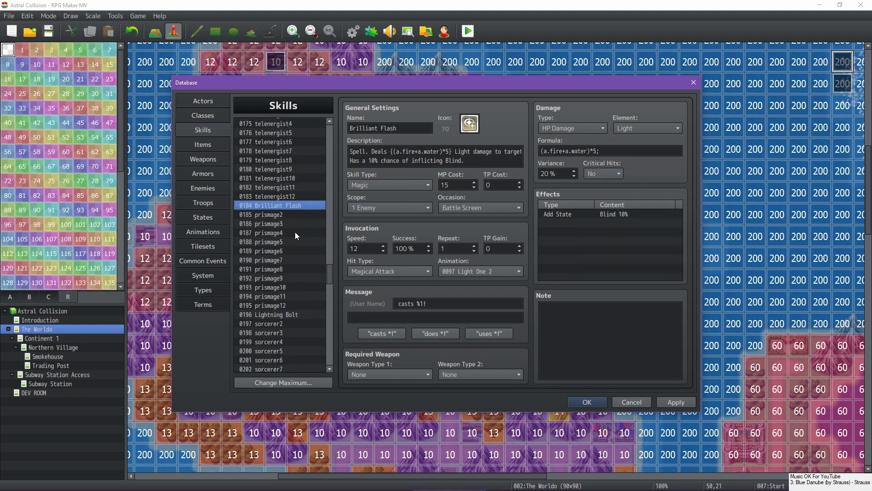
{"action": "scroll", "coordinate": [295, 235], "scroll_direction": "down", "scroll_amount": 2}
{"action": "left_click", "coordinate": [289, 278]}
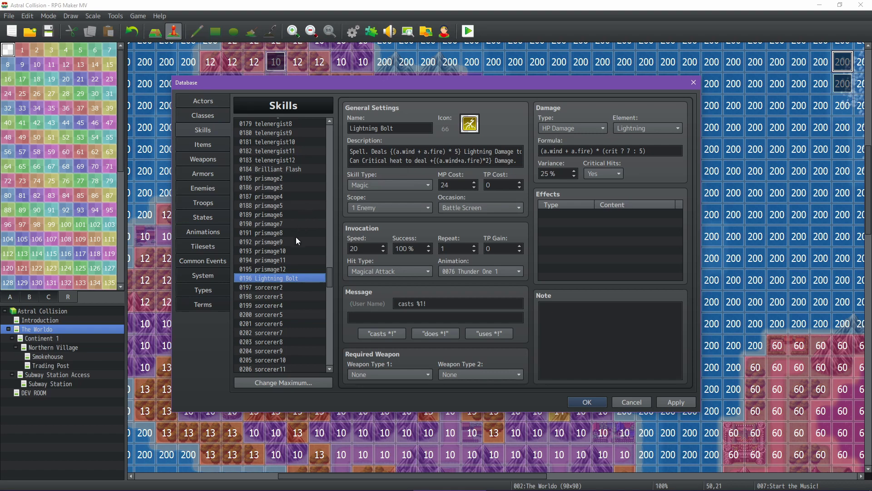
Examine the Steel Barrage skill's random damage formula and added state, and check the Warmage class's skills to learn
{"action": "scroll", "coordinate": [281, 240], "scroll_direction": "down", "scroll_amount": 3}
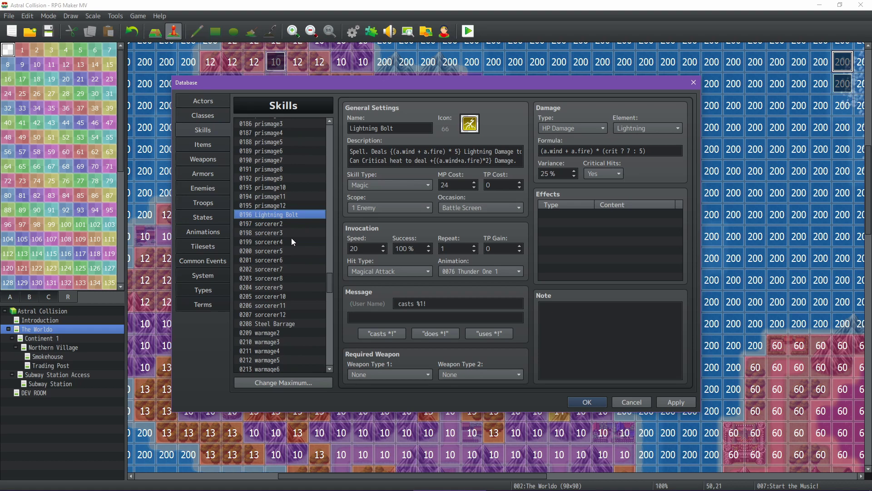
{"action": "scroll", "coordinate": [292, 246], "scroll_direction": "down", "scroll_amount": 2}
{"action": "left_click", "coordinate": [294, 278]}
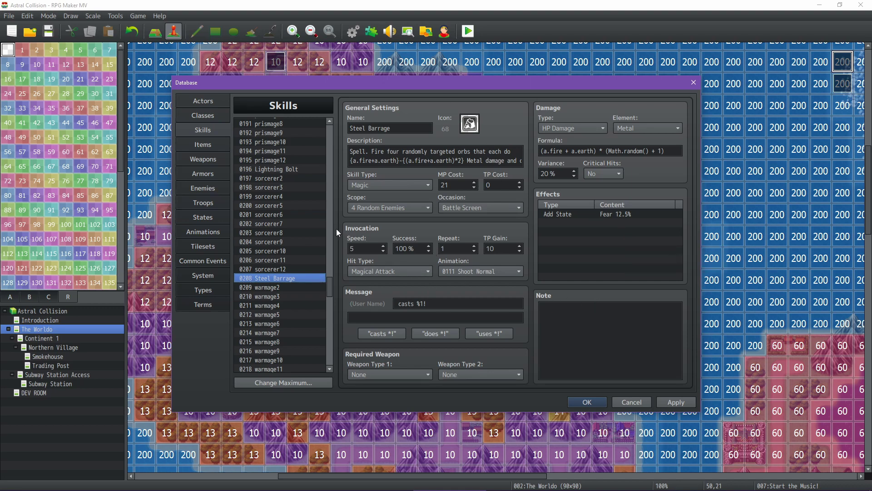
{"action": "left_click", "coordinate": [205, 115]}
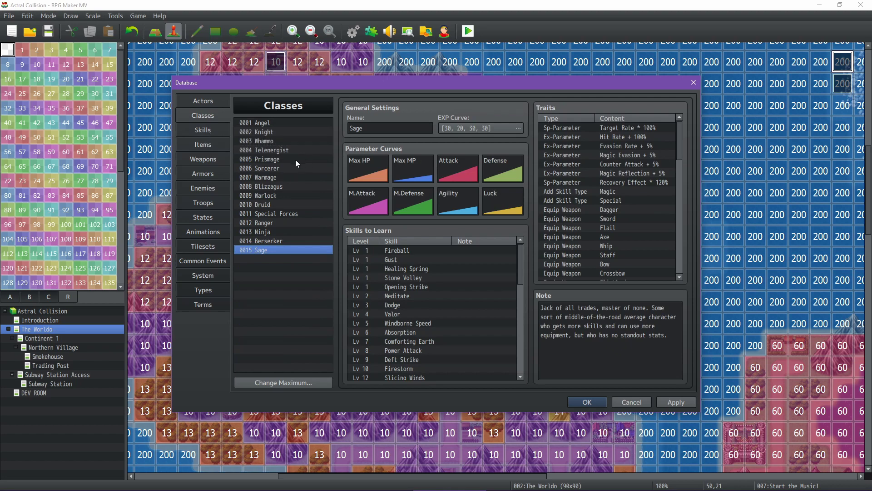
{"action": "left_click", "coordinate": [275, 177]}
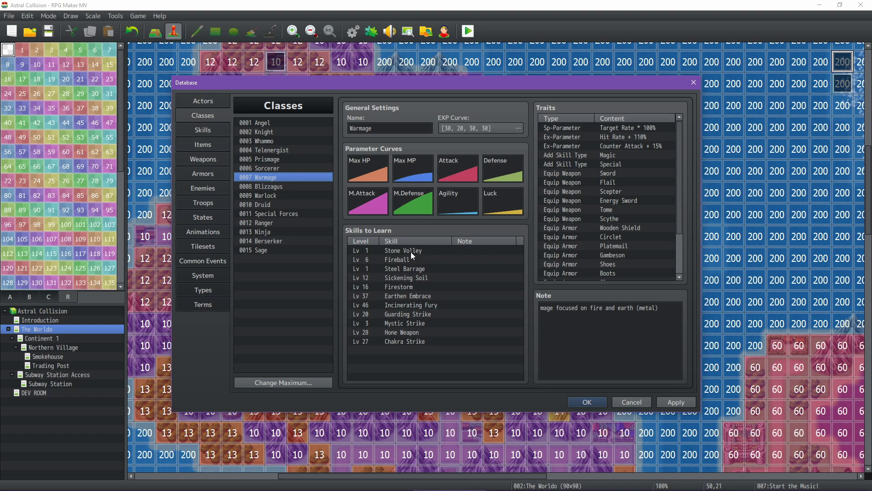
Look up the Flash Freeze skill and examine the traits and removal conditions of the Sleep state it inflicts
{"action": "left_click", "coordinate": [201, 131]}
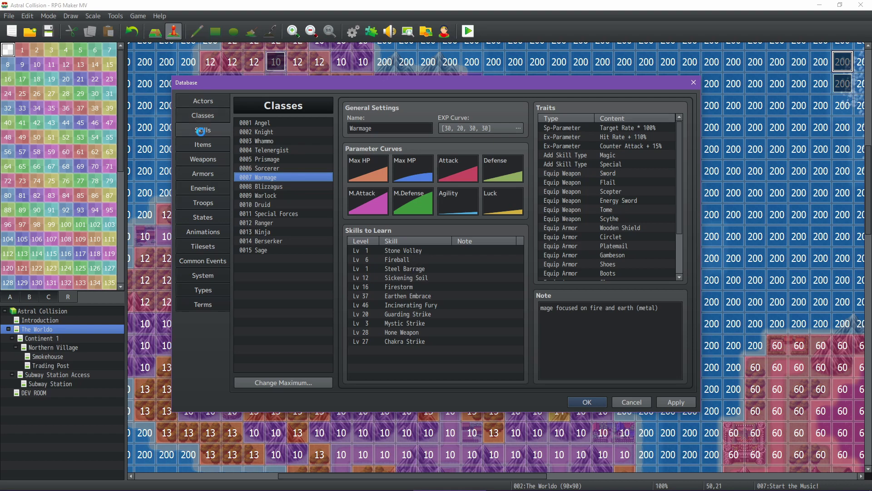
{"action": "scroll", "coordinate": [301, 299], "scroll_direction": "down", "scroll_amount": 4}
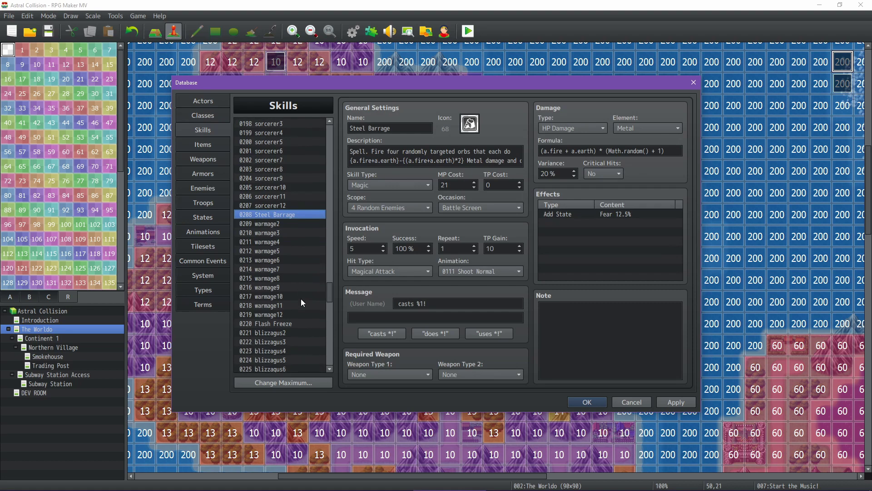
{"action": "left_click", "coordinate": [289, 287]}
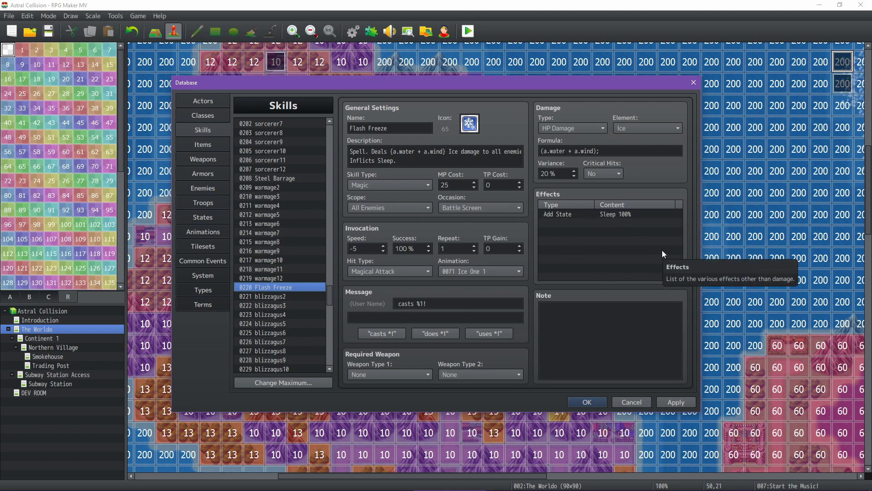
{"action": "left_click", "coordinate": [203, 215]}
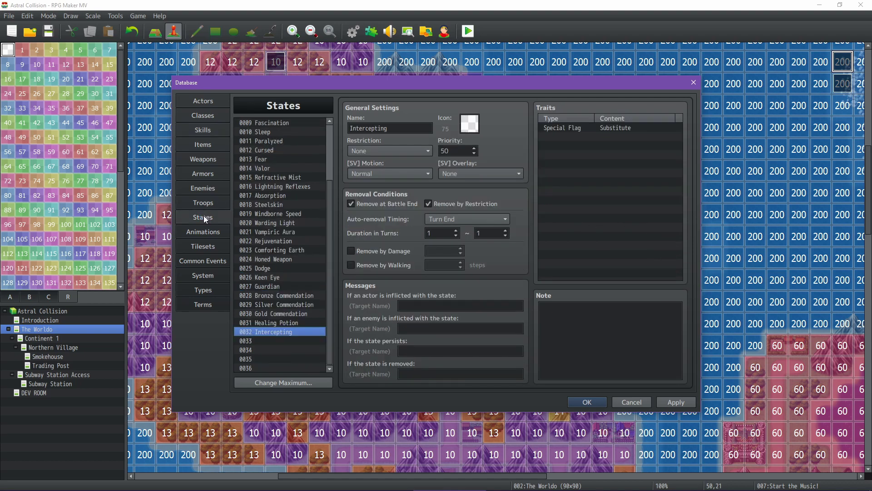
{"action": "left_click", "coordinate": [291, 132]}
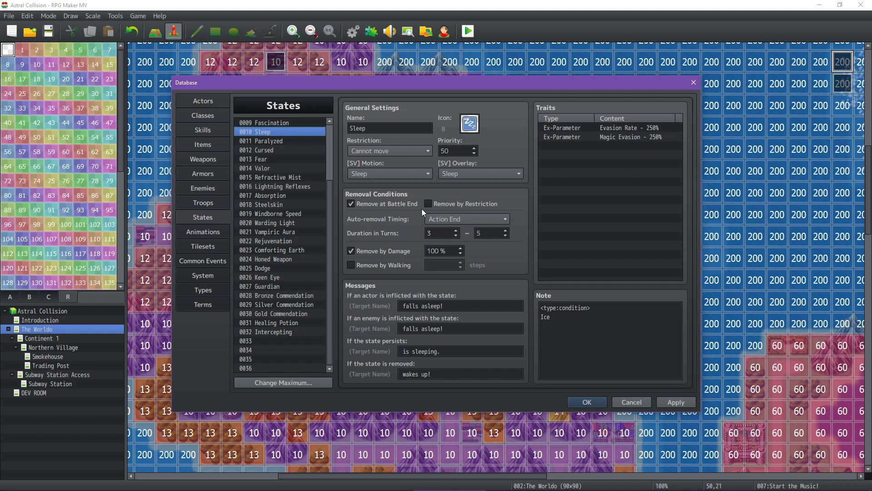
Look up the Draining Dark skill and add "for three turns" to the end of its description's last sentence
{"action": "left_click", "coordinate": [205, 131]}
{"action": "scroll", "coordinate": [289, 299], "scroll_direction": "down", "scroll_amount": 6}
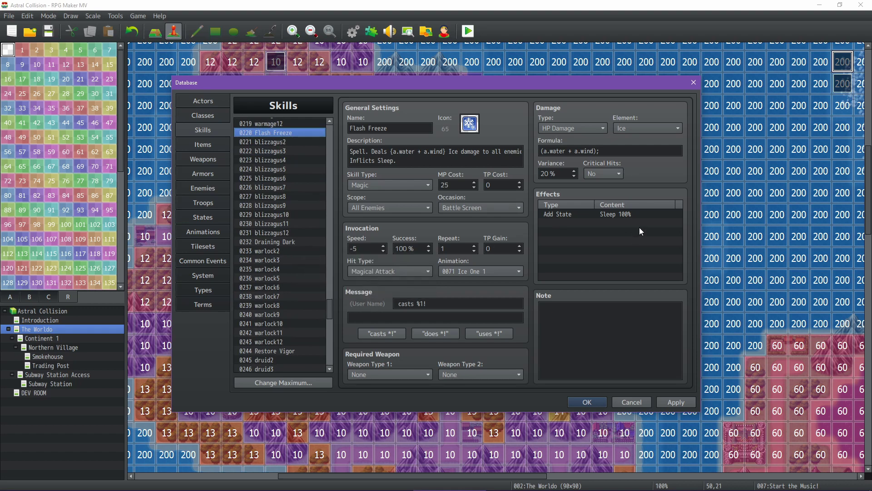
{"action": "left_click", "coordinate": [297, 241]}
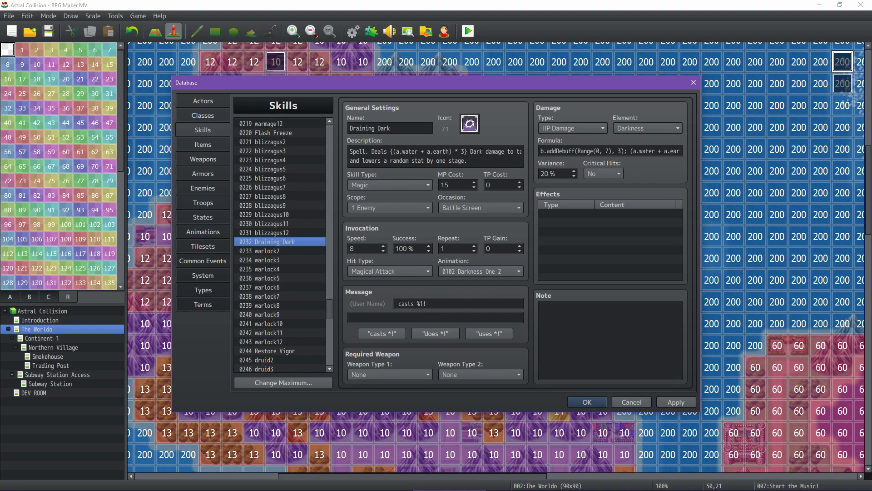
{"action": "left_click", "coordinate": [627, 151]}
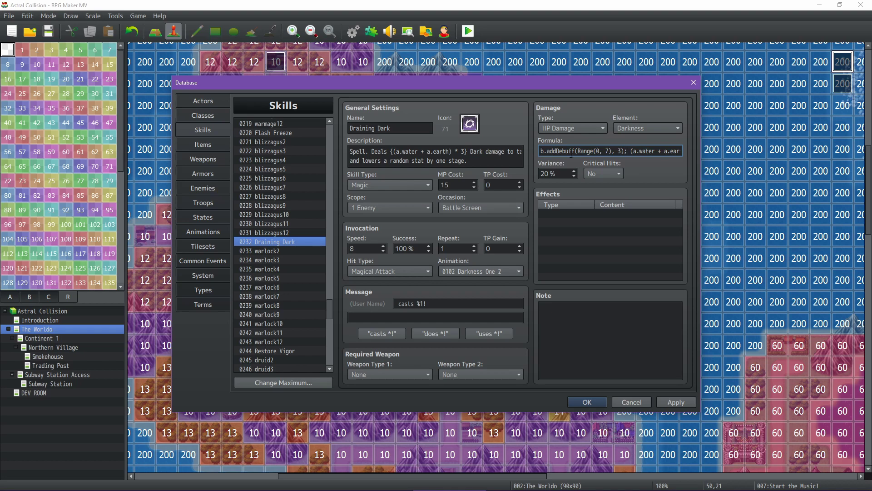
{"action": "triple_click", "coordinate": [473, 161]}
{"action": "key", "text": "Right"}
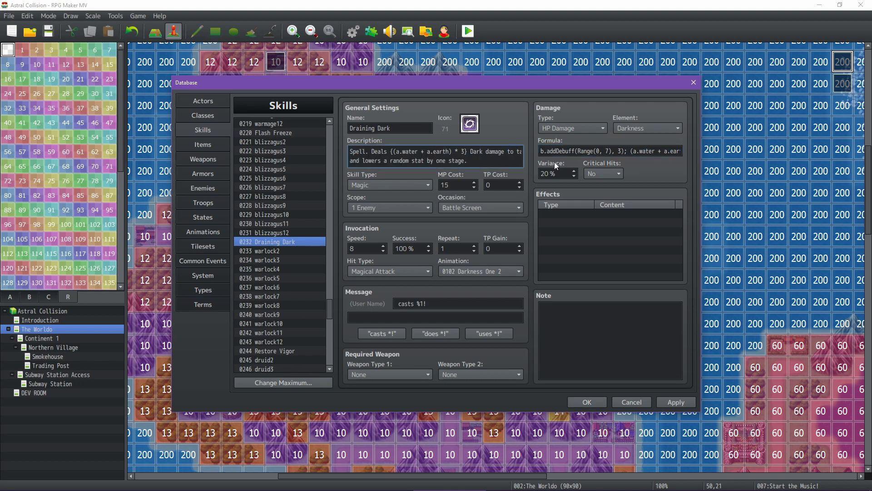
{"action": "type", "text": "for three turns"}
Switch to AC_Modifications.js in Notepad++ and look up the Range function used in the Draining Dark formula
{"action": "left_click_drag", "start_coordinate": [540, 151], "coordinate": [612, 151]}
{"action": "left_click", "coordinate": [612, 150]}
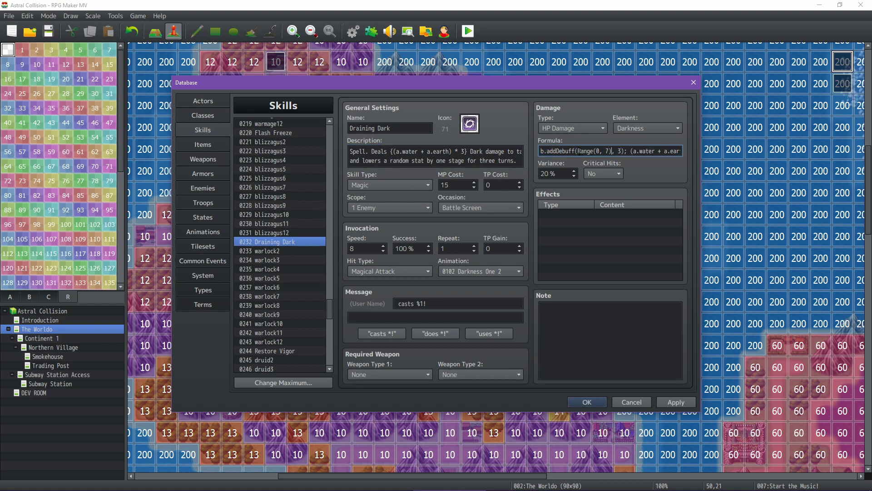
{"action": "left_click", "coordinate": [178, 465]}
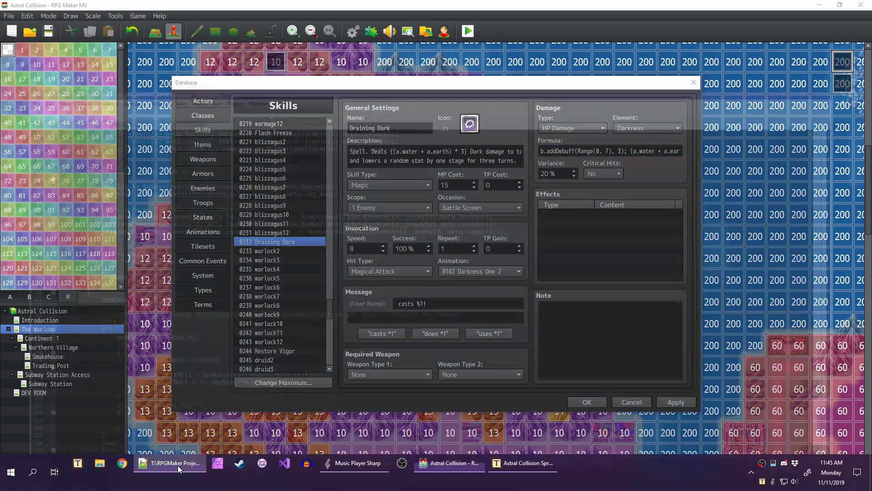
{"action": "scroll", "coordinate": [309, 179], "scroll_direction": "up", "scroll_amount": 14}
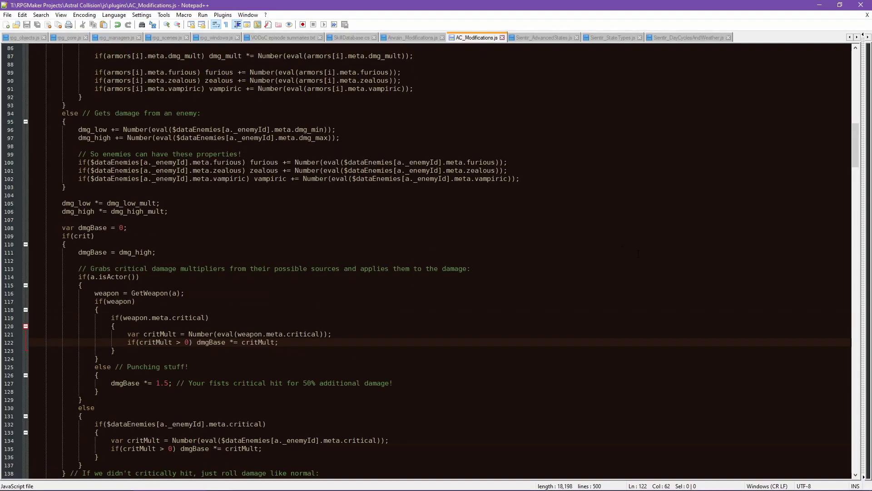
{"action": "scroll", "coordinate": [277, 244], "scroll_direction": "down", "scroll_amount": 18}
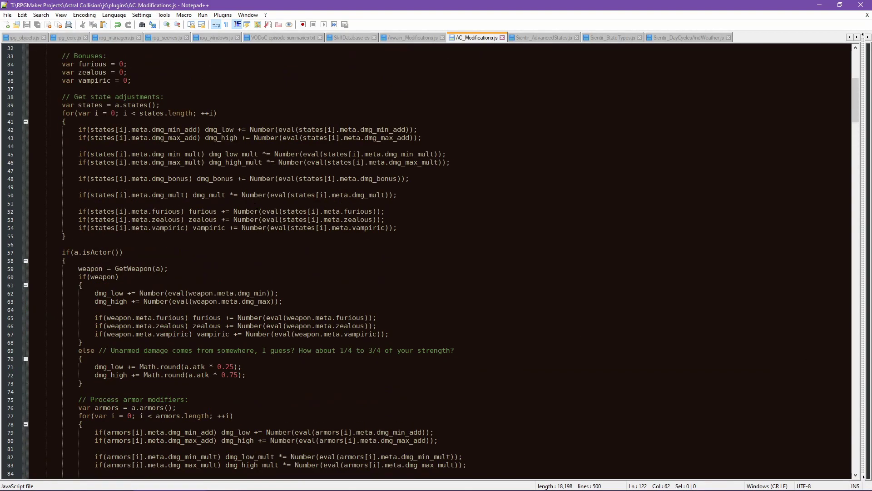
{"action": "scroll", "coordinate": [276, 205], "scroll_direction": "down", "scroll_amount": 3}
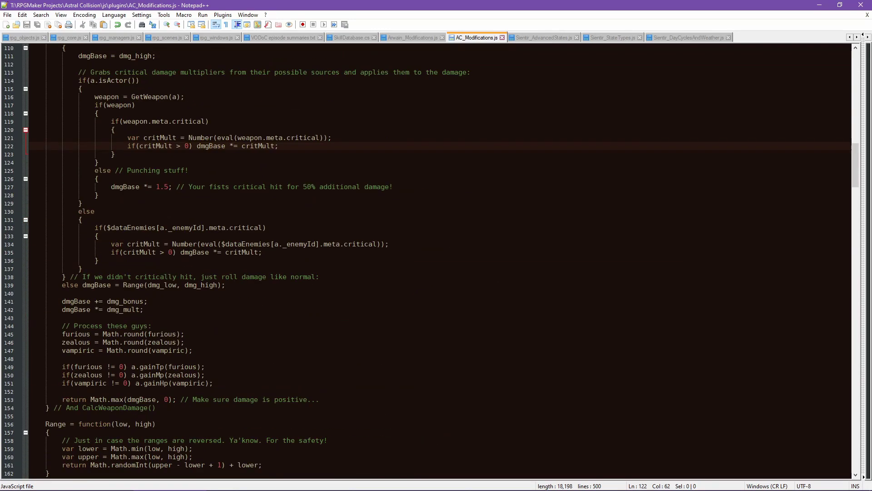
{"action": "scroll", "coordinate": [301, 169], "scroll_direction": "down", "scroll_amount": 5}
{"action": "scroll", "coordinate": [301, 170], "scroll_direction": "down", "scroll_amount": 3}
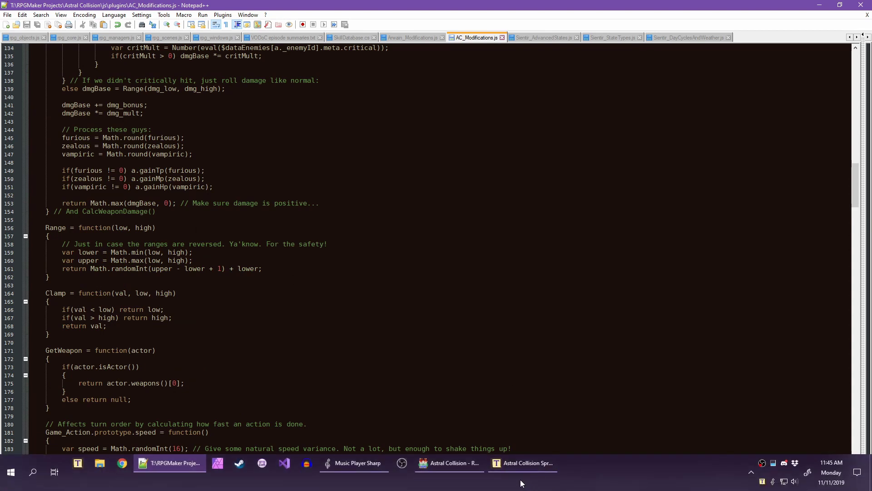
Return to RPG Maker MV and read the Draining Dark damage formula to its end
{"action": "left_click", "coordinate": [449, 475]}
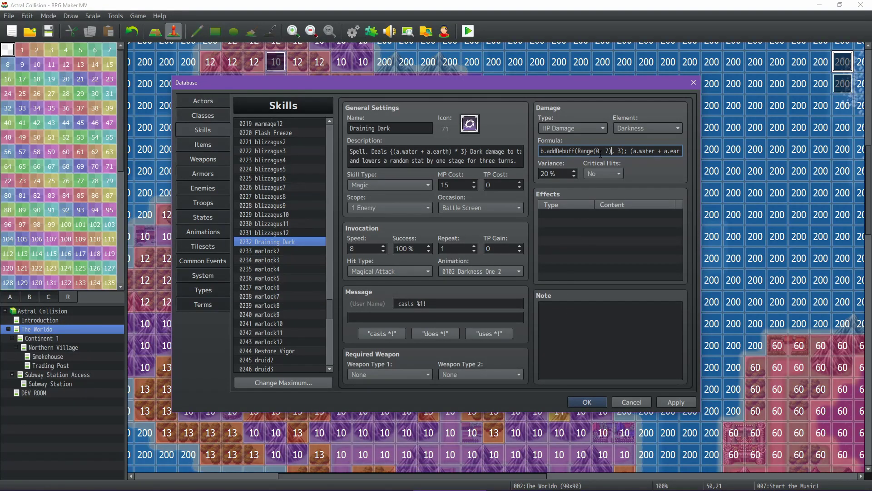
{"action": "mouse_move", "coordinate": [612, 151]}
{"action": "key", "text": "End"}
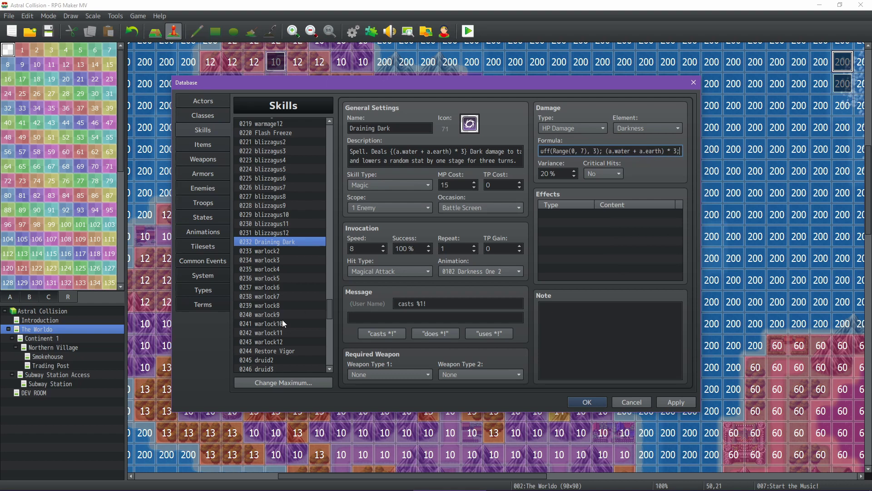
Examine the Restore Vigor skill's description and removed debuffs, and read its whole recovery formula to the end
{"action": "left_click", "coordinate": [290, 350]}
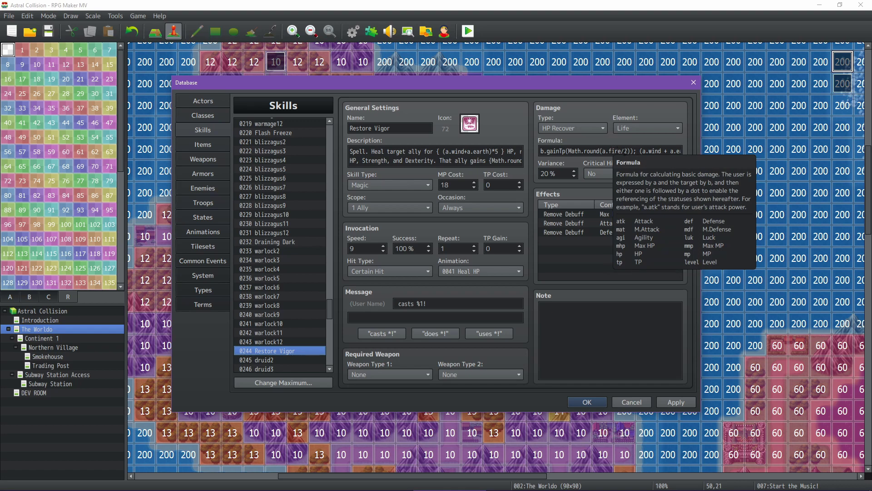
{"action": "triple_click", "coordinate": [624, 152]}
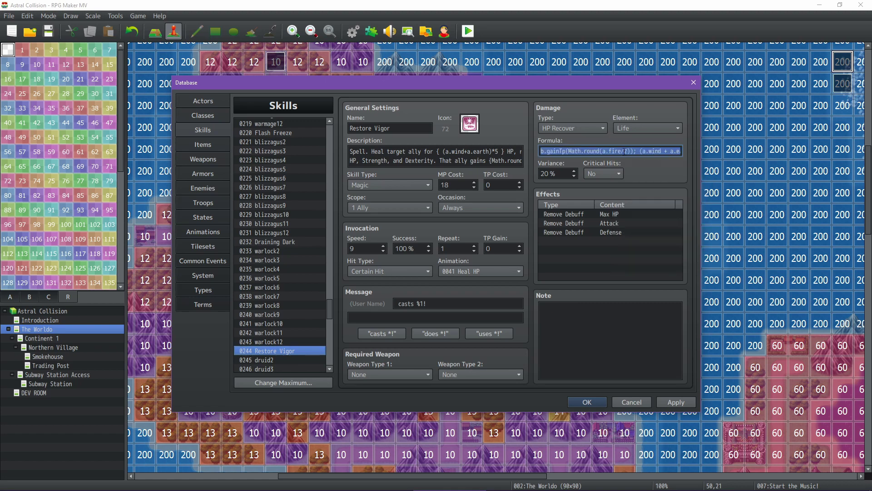
{"action": "left_click", "coordinate": [651, 152]}
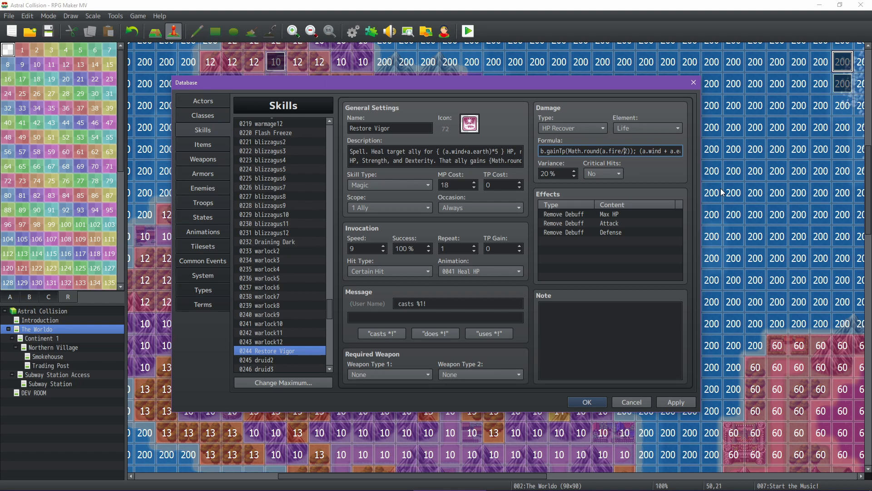
{"action": "key", "text": "Right"}
{"action": "key", "text": "Right"}
{"action": "key", "text": "Right"}
{"action": "key", "text": "Right"}
{"action": "key", "text": "Right"}
{"action": "key", "text": "Right"}
{"action": "key", "text": "Right"}
{"action": "key", "text": "Right"}
{"action": "key", "text": "Right"}
{"action": "key", "text": "Right"}
{"action": "key", "text": "Right"}
{"action": "key", "text": "Right"}
{"action": "key", "text": "Right"}
{"action": "key", "text": "Right"}
{"action": "key", "text": "Right"}
{"action": "key", "text": "Right"}
{"action": "key", "text": "Right"}
{"action": "key", "text": "Right"}
{"action": "key", "text": "Right"}
{"action": "key", "text": "Right"}
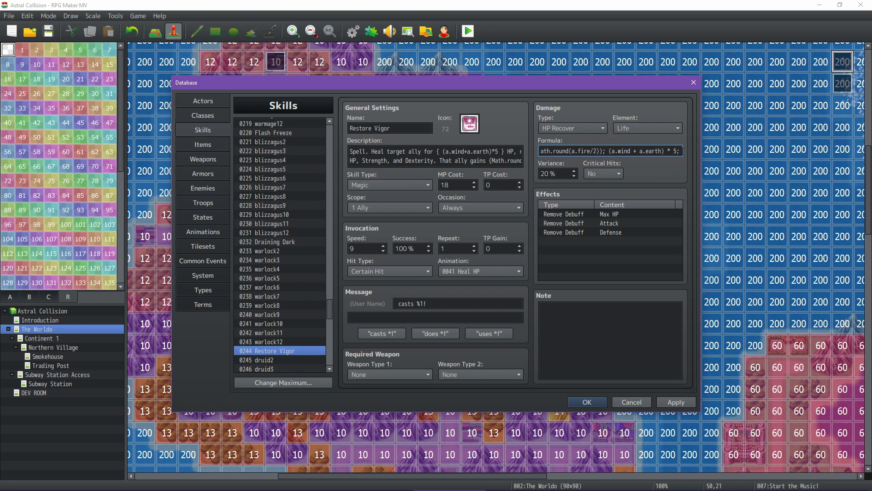
Look up the Target: Weakness skill and examine its guaranteed-critical damage formula, TP cost and added state
{"action": "scroll", "coordinate": [276, 337], "scroll_direction": "down", "scroll_amount": 6}
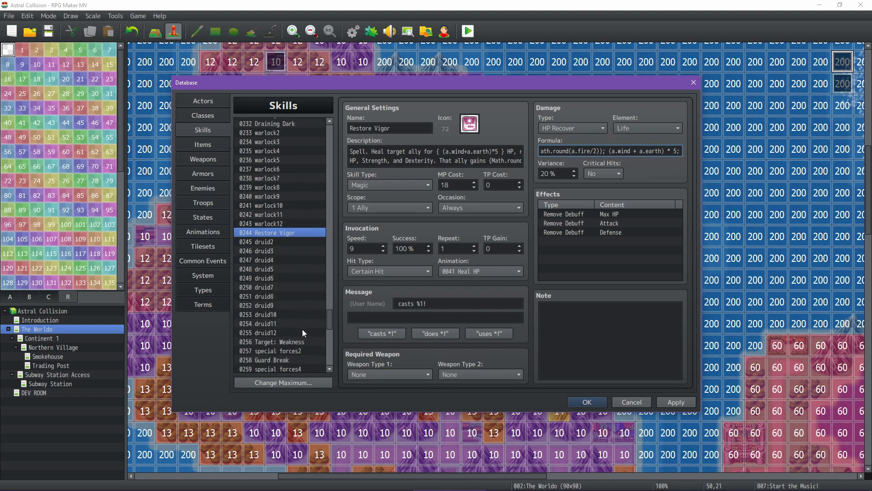
{"action": "scroll", "coordinate": [301, 329], "scroll_direction": "down", "scroll_amount": 1}
{"action": "left_click", "coordinate": [291, 296]}
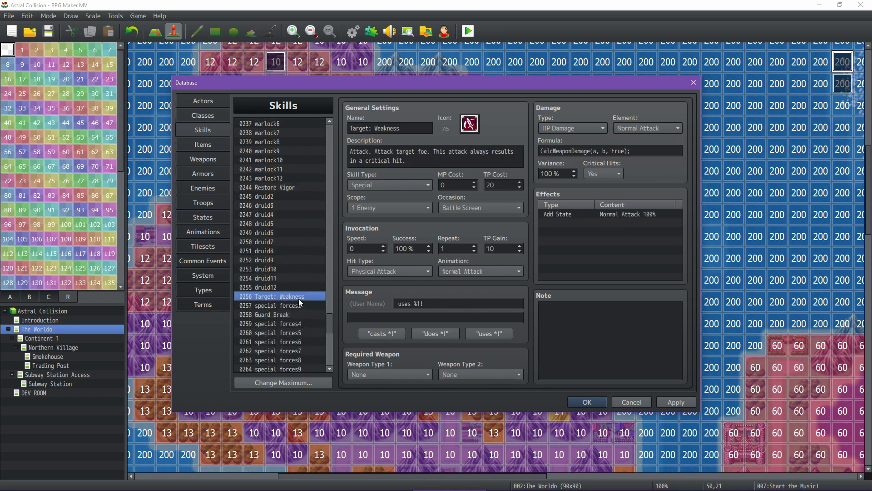
{"action": "double_click", "coordinate": [622, 153]}
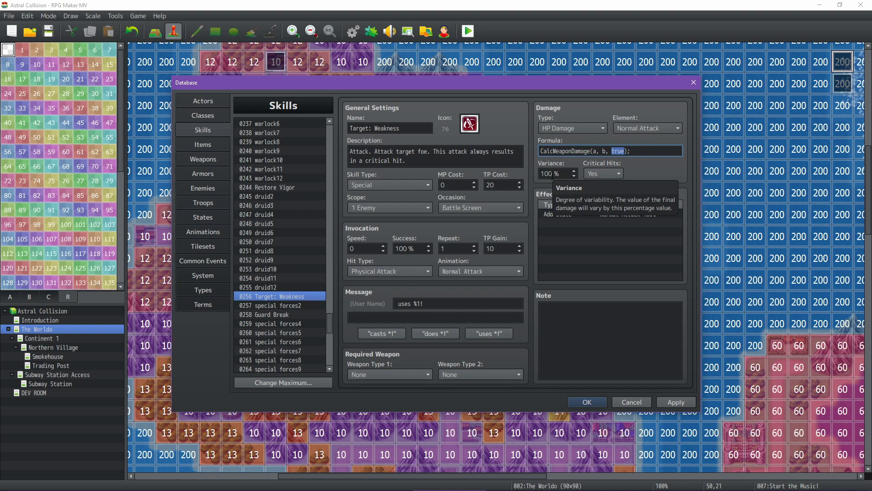
{"action": "left_click", "coordinate": [633, 152]}
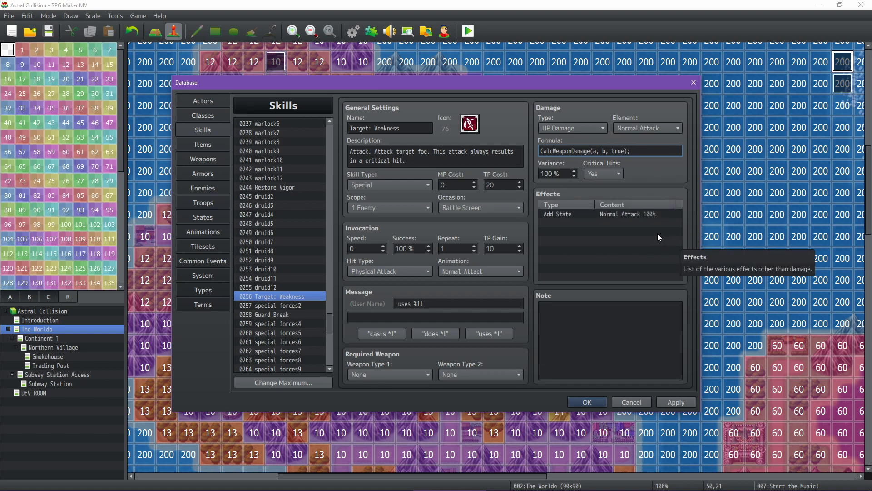
Examine the Guard Break skill's description, damage formula and removed state
{"action": "left_click", "coordinate": [280, 314]}
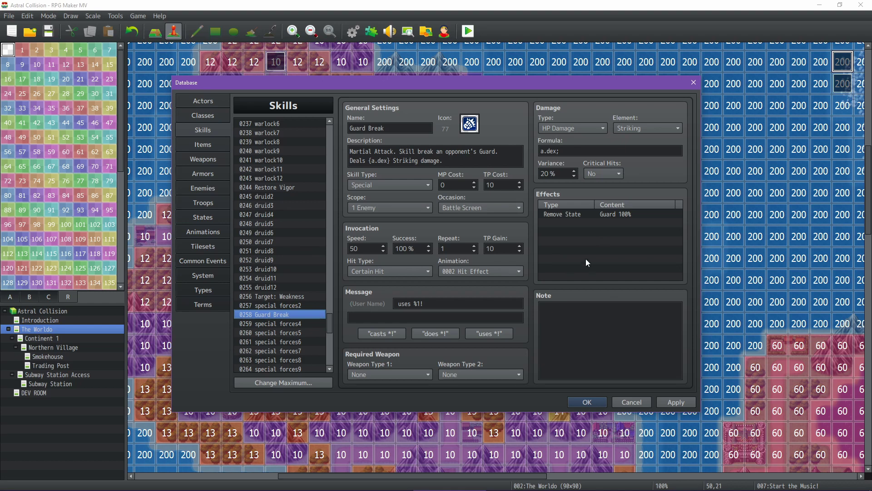
{"action": "scroll", "coordinate": [293, 307], "scroll_direction": "down", "scroll_amount": 2}
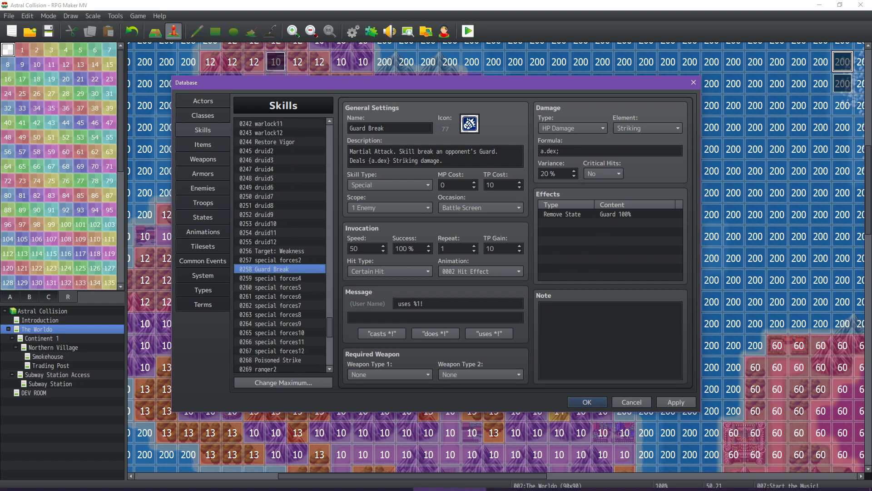
Switch to the Astral Collision Math spreadsheet and check the level at which Special Forces learns Guard Break
{"action": "mouse_move", "coordinate": [207, 489]}
{"action": "left_click", "coordinate": [522, 468]}
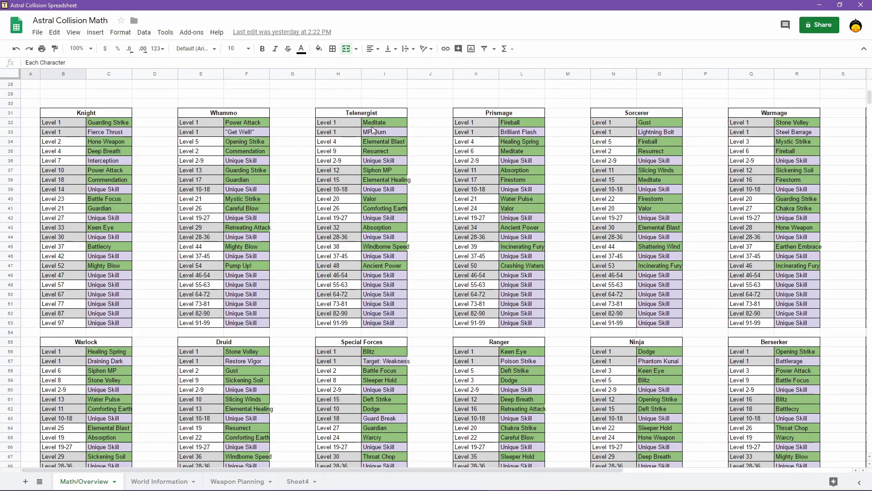
{"action": "scroll", "coordinate": [420, 304], "scroll_direction": "down", "scroll_amount": 3}
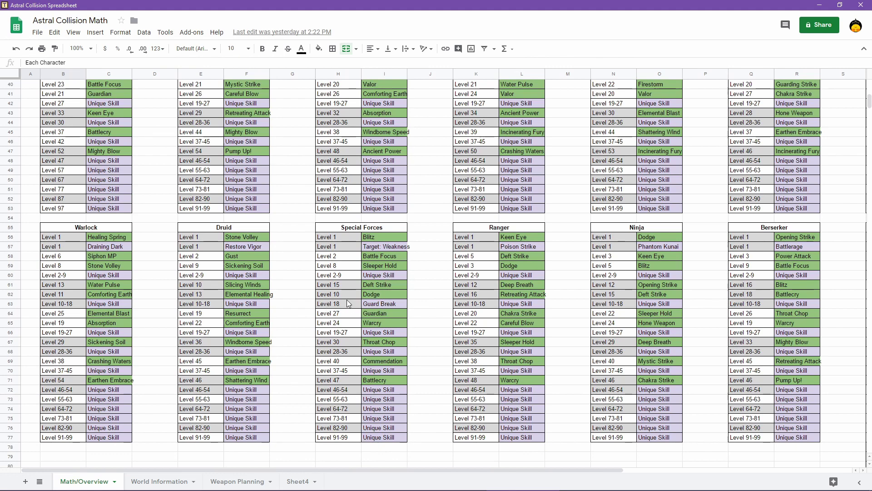
Switch back to RPG Maker MV and examine the Poisoned Strike and Phantom Kunai skills' descriptions, damage formulas and added states
{"action": "mouse_move", "coordinate": [518, 488]}
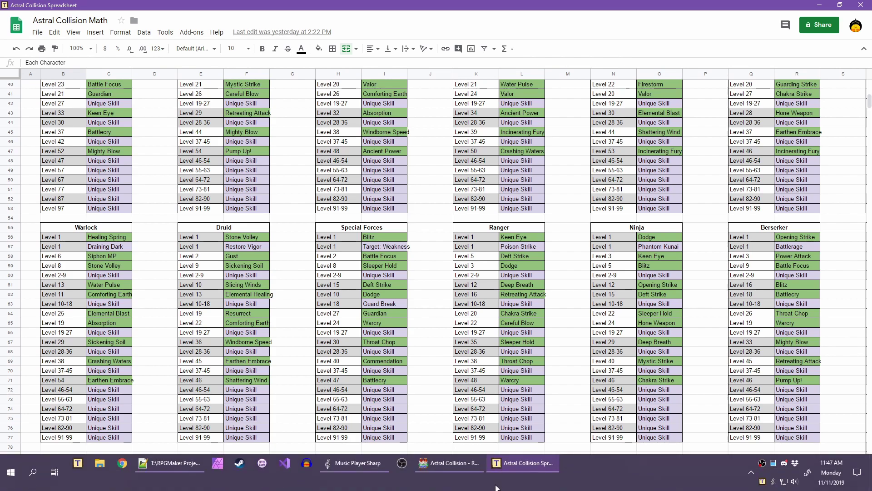
{"action": "left_click", "coordinate": [450, 464]}
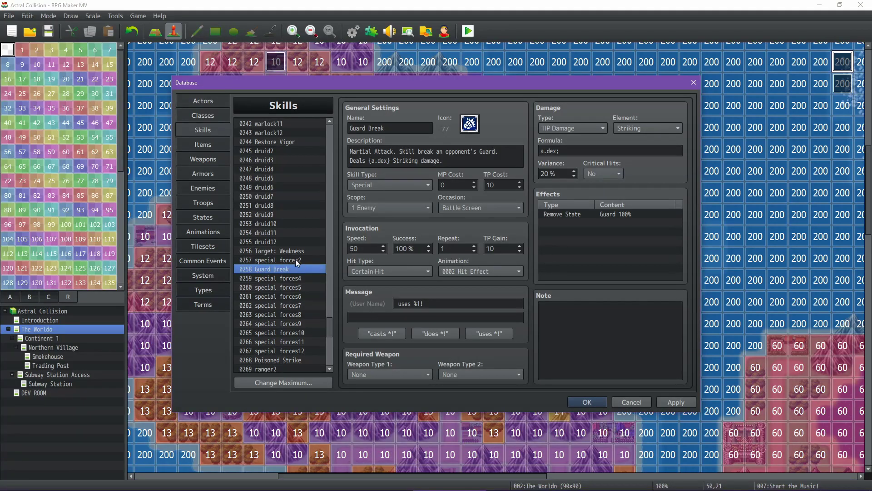
{"action": "scroll", "coordinate": [296, 273], "scroll_direction": "down", "scroll_amount": 2}
{"action": "left_click", "coordinate": [292, 324]}
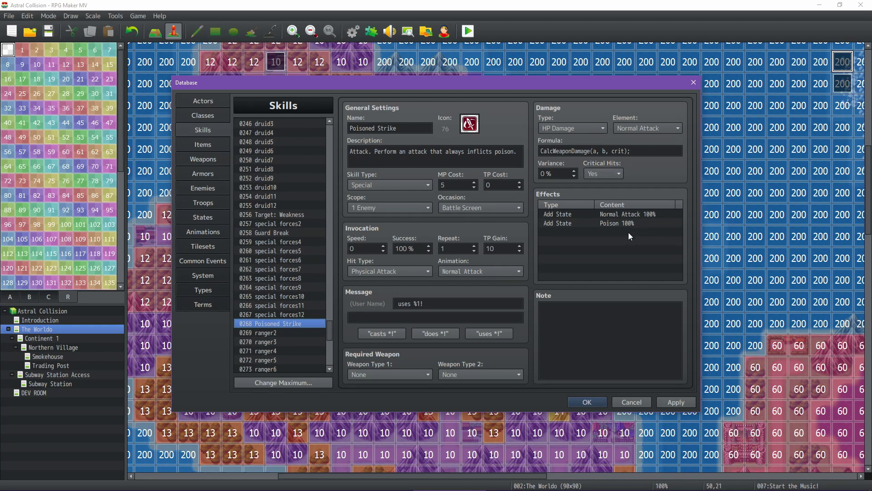
{"action": "scroll", "coordinate": [293, 275], "scroll_direction": "down", "scroll_amount": 4}
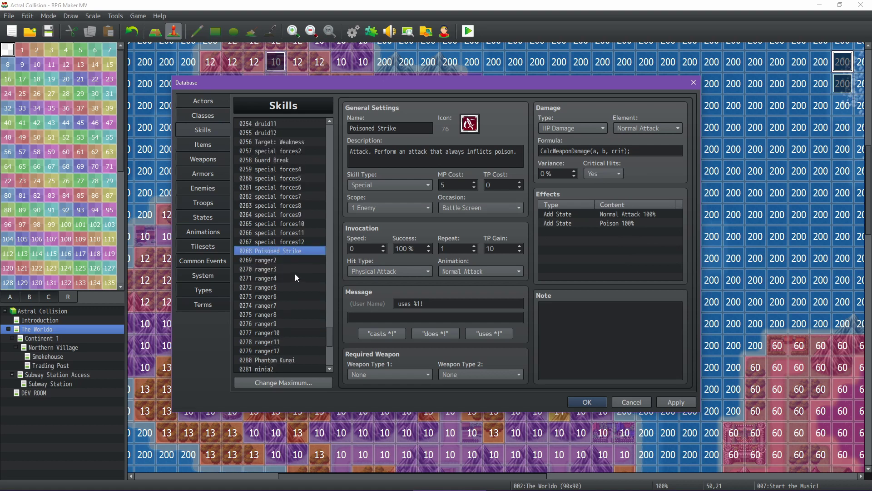
{"action": "left_click", "coordinate": [291, 316]}
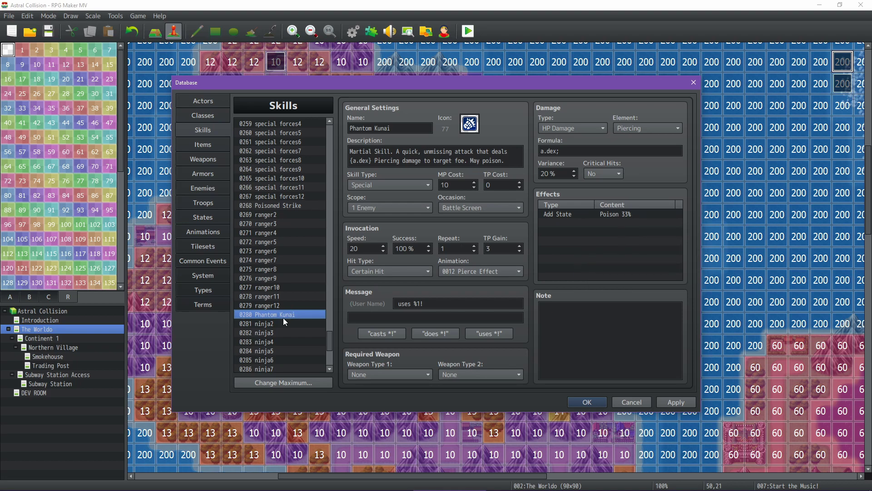
Look up the Battlerage skill and read its description and whole TP-draining fire damage formula to the end
{"action": "scroll", "coordinate": [283, 317], "scroll_direction": "down", "scroll_amount": 4}
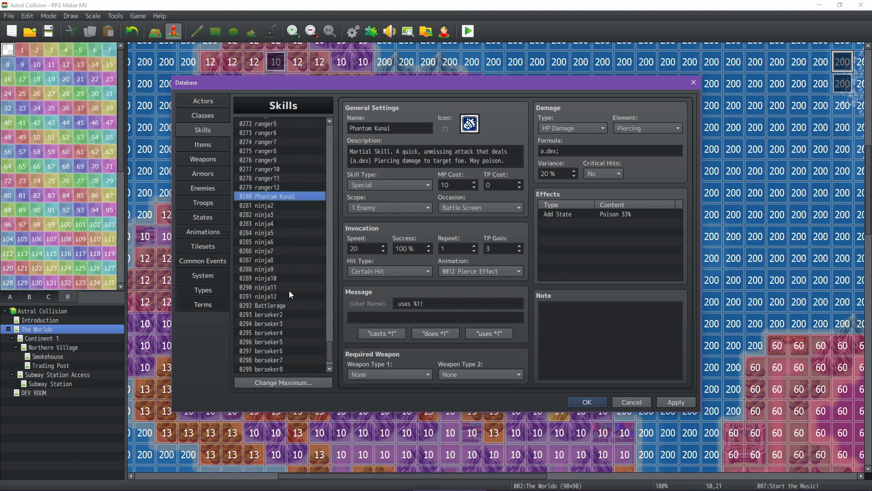
{"action": "left_click", "coordinate": [287, 306]}
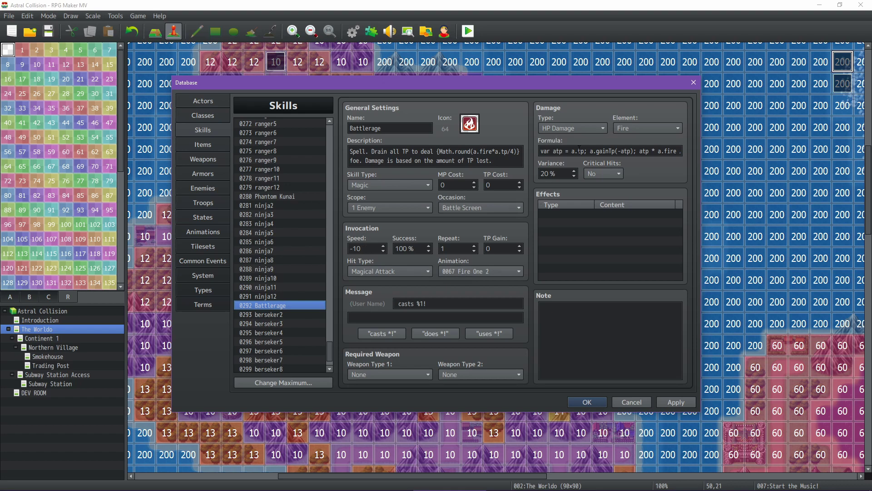
{"action": "triple_click", "coordinate": [558, 151]}
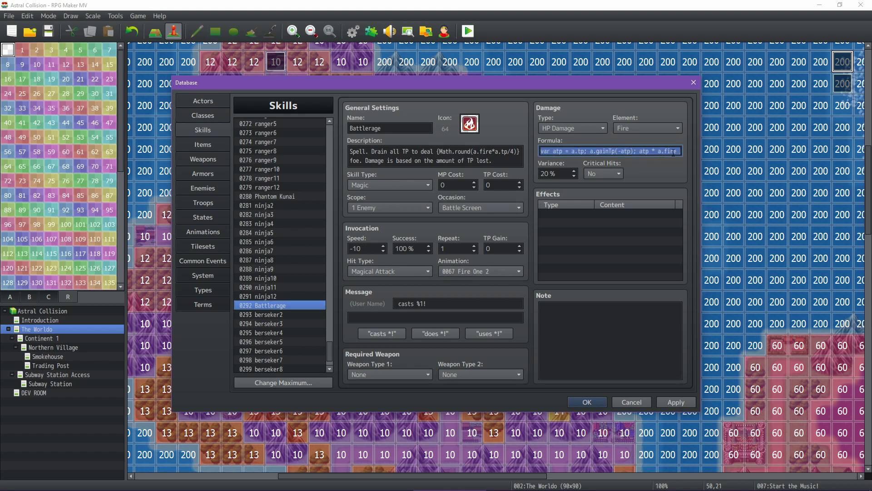
{"action": "left_click", "coordinate": [641, 151]}
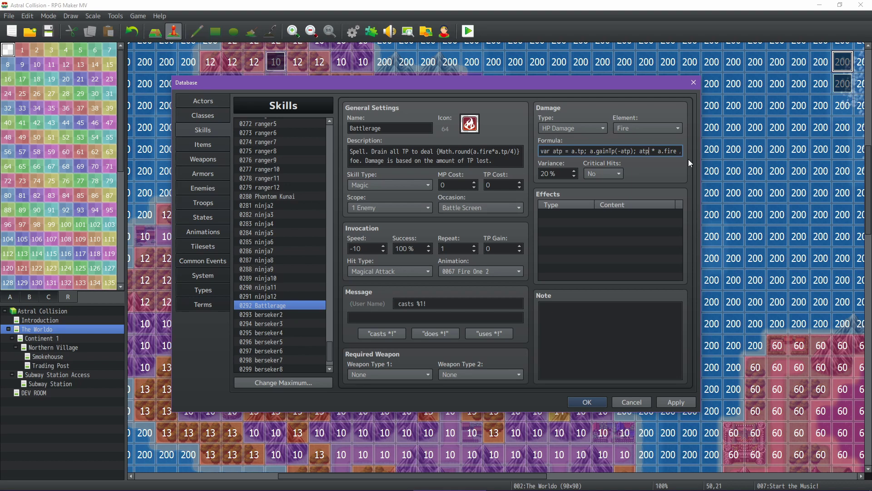
{"action": "key", "text": "End"}
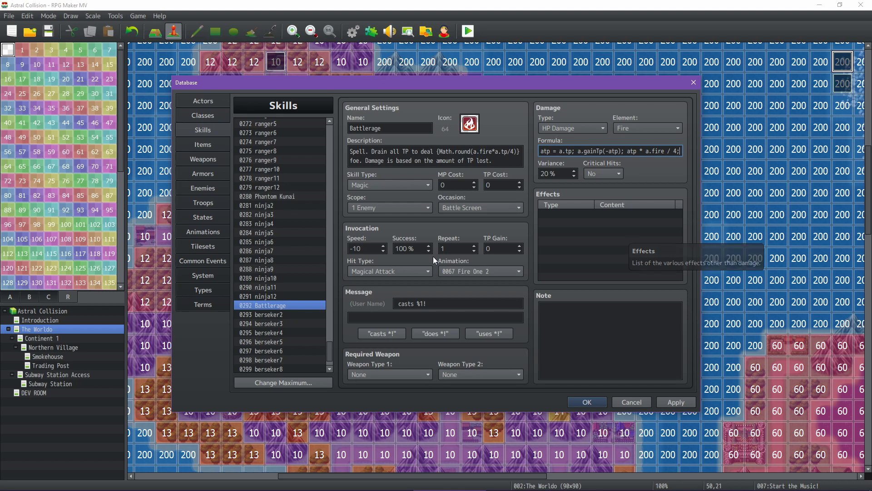
Check the remaining berserker skill slots and examine the Toxic Bite monster skill's formula, TP cost and added states
{"action": "scroll", "coordinate": [298, 301], "scroll_direction": "down", "scroll_amount": 2}
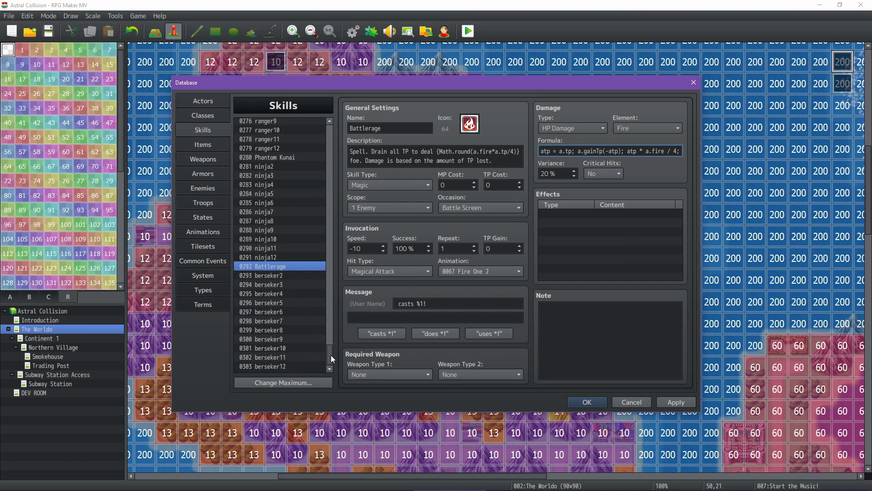
{"action": "left_click_drag", "start_coordinate": [331, 356], "coordinate": [332, 168]}
{"action": "left_click", "coordinate": [285, 236]}
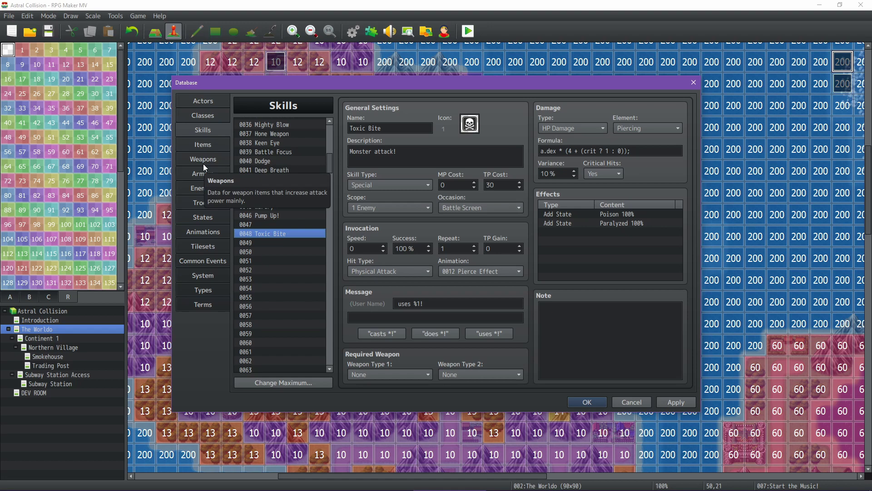
Review the Devilhen enemy's stats, traits and action patterns, and save the database changes
{"action": "left_click", "coordinate": [203, 189]}
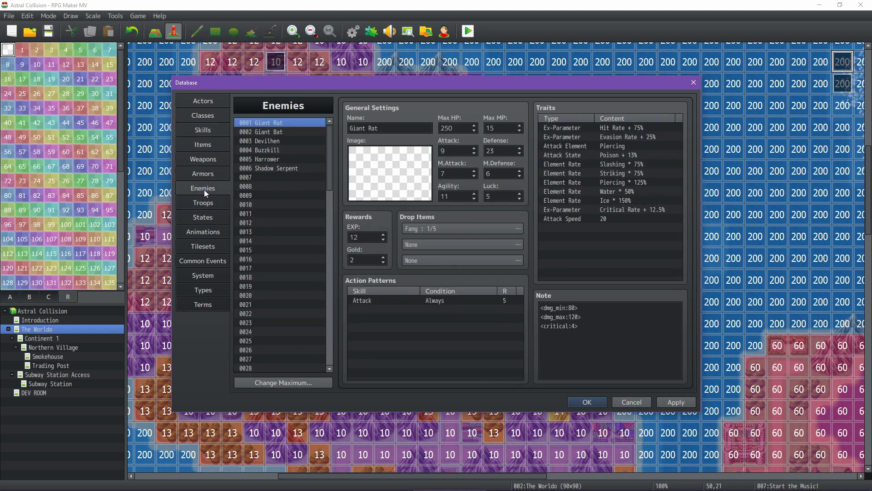
{"action": "left_click", "coordinate": [277, 143]}
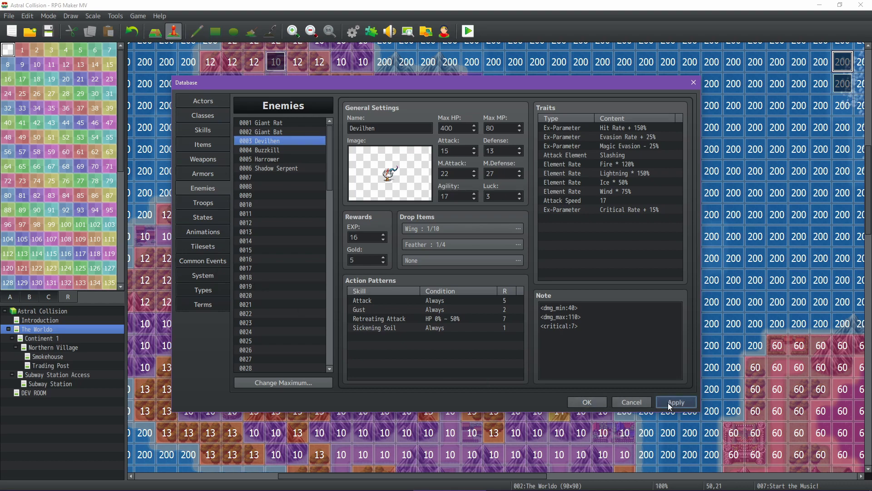
{"action": "left_click", "coordinate": [582, 402]}
Examine The Worldo's region IDs across the northern continent and compare them with the terrain tiles underneath
{"action": "middle_click", "coordinate": [557, 243]}
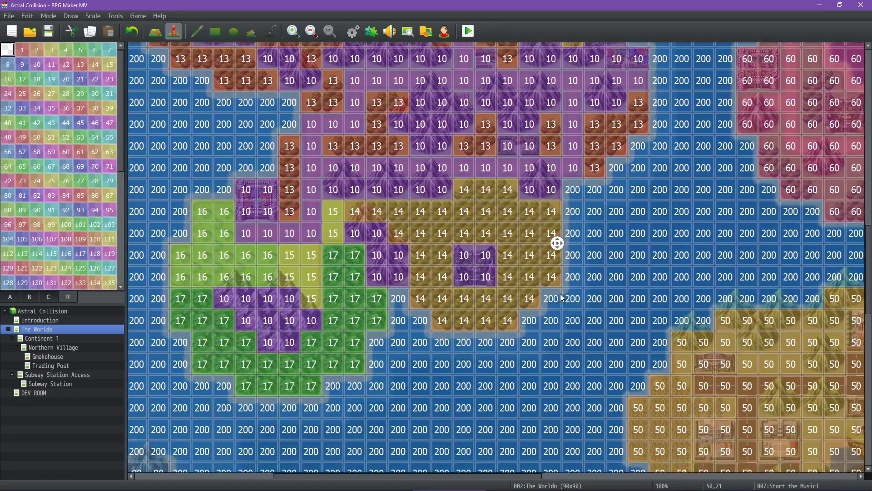
{"action": "middle_click", "coordinate": [560, 294]}
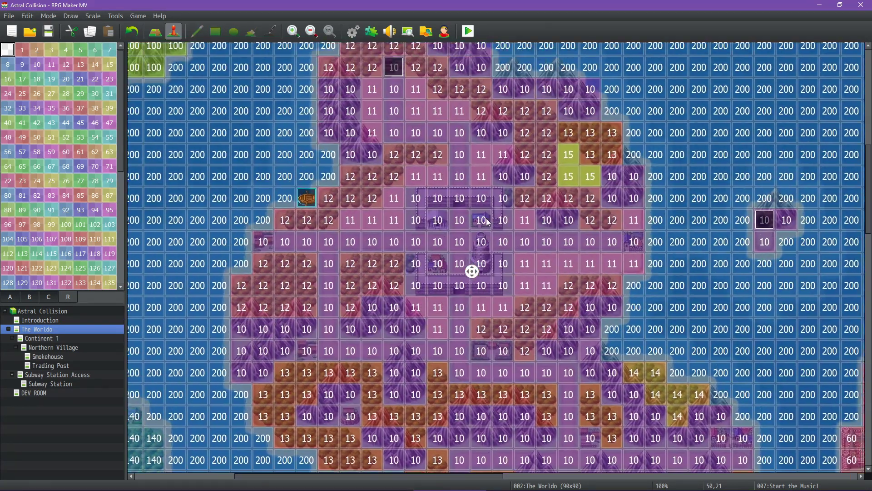
{"action": "middle_click", "coordinate": [479, 223]}
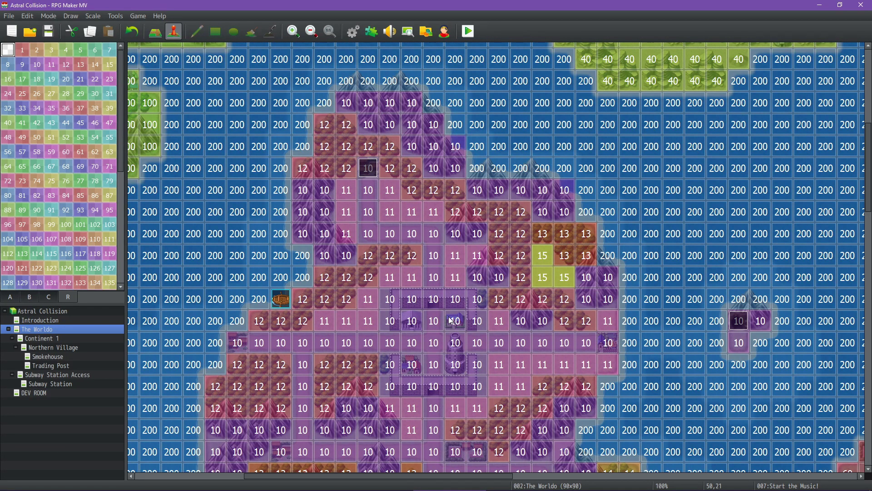
{"action": "middle_click", "coordinate": [448, 296]}
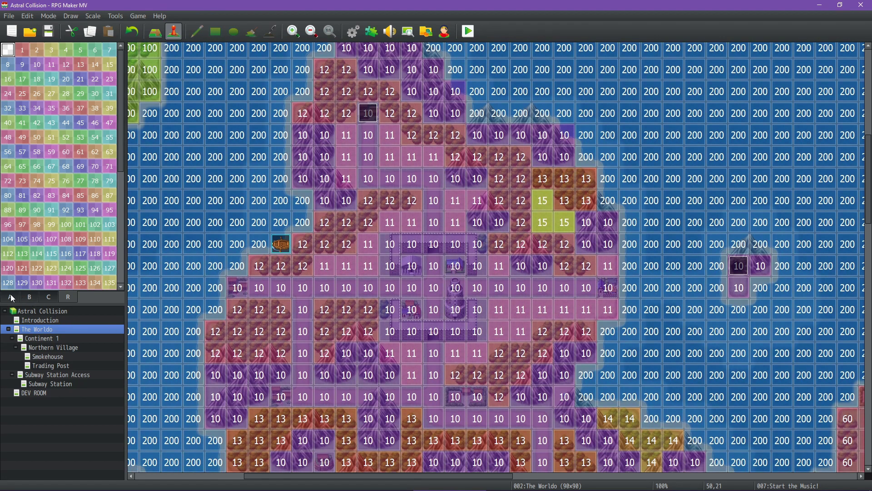
{"action": "left_click", "coordinate": [11, 297]}
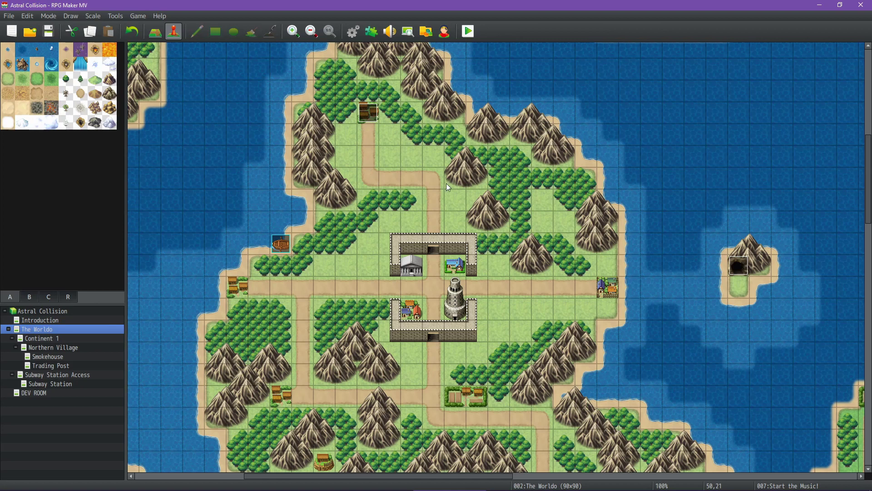
{"action": "left_click", "coordinate": [68, 296]}
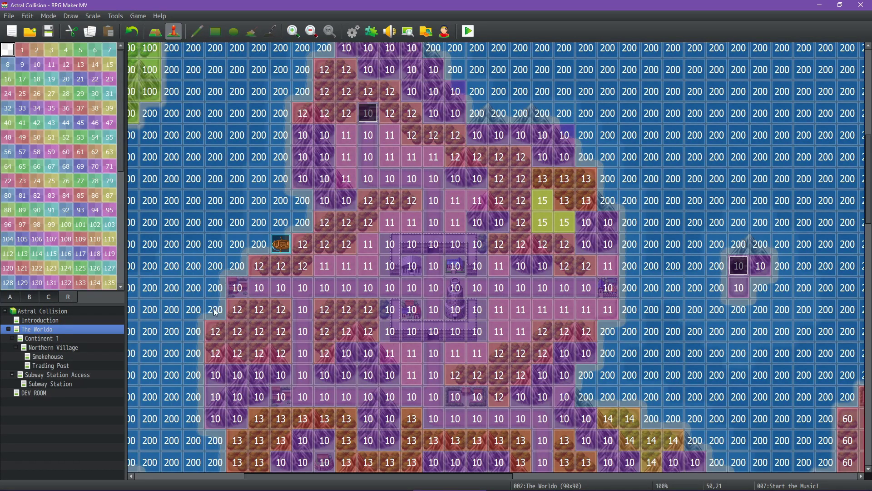
Check The Worldo's encounter troops, weights and region ranges, leave the map properties unchanged, and view the southern regions
{"action": "right_click", "coordinate": [51, 333]}
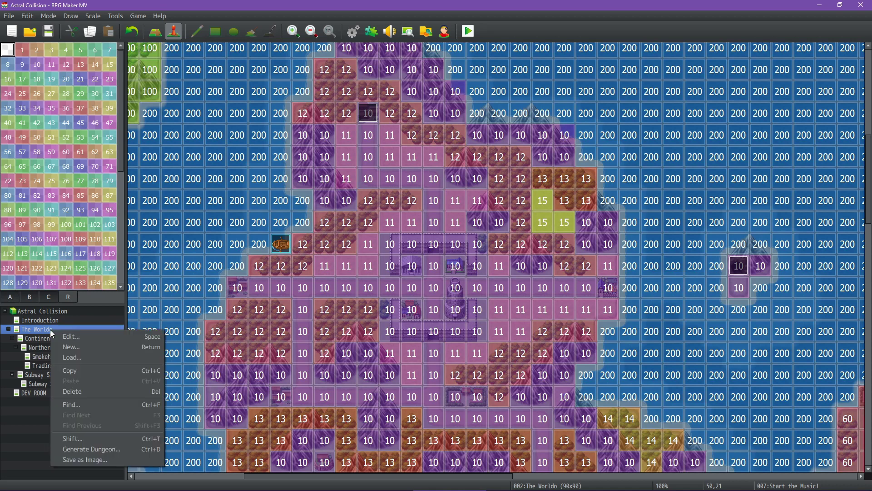
{"action": "left_click", "coordinate": [69, 336]}
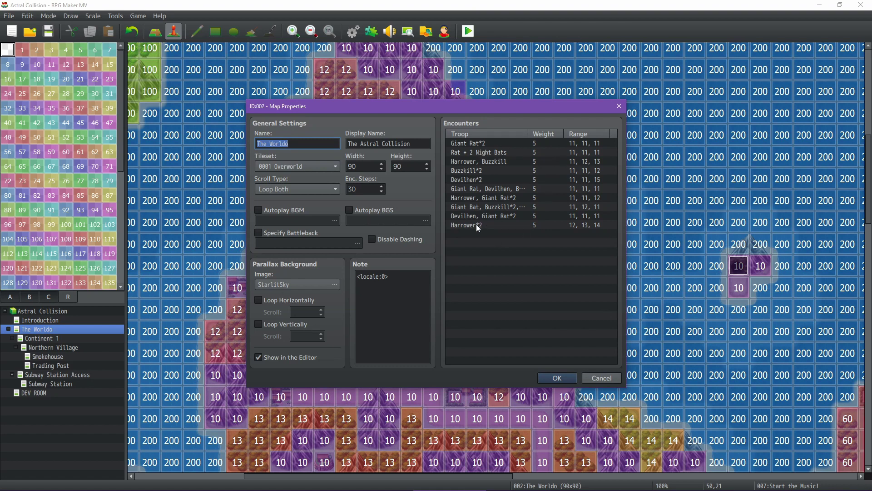
{"action": "left_click", "coordinate": [601, 378]}
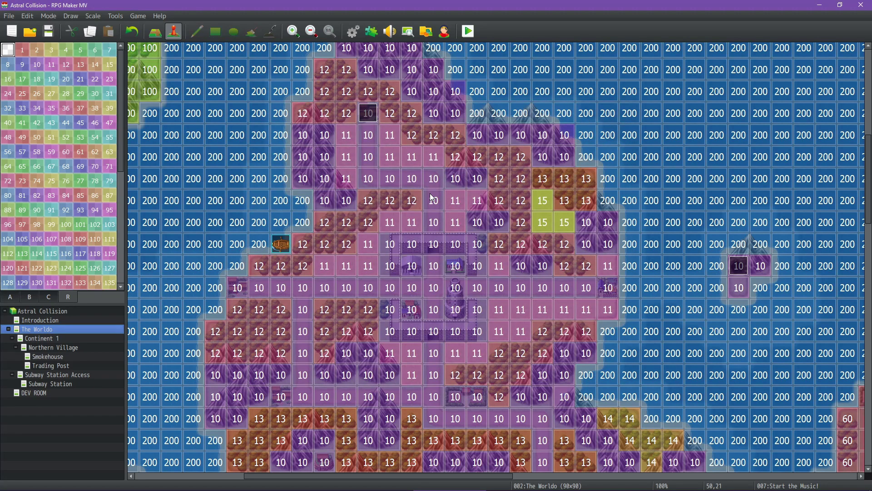
{"action": "scroll", "coordinate": [432, 221], "scroll_direction": "down", "scroll_amount": 2}
{"action": "scroll", "coordinate": [432, 222], "scroll_direction": "down", "scroll_amount": 14}
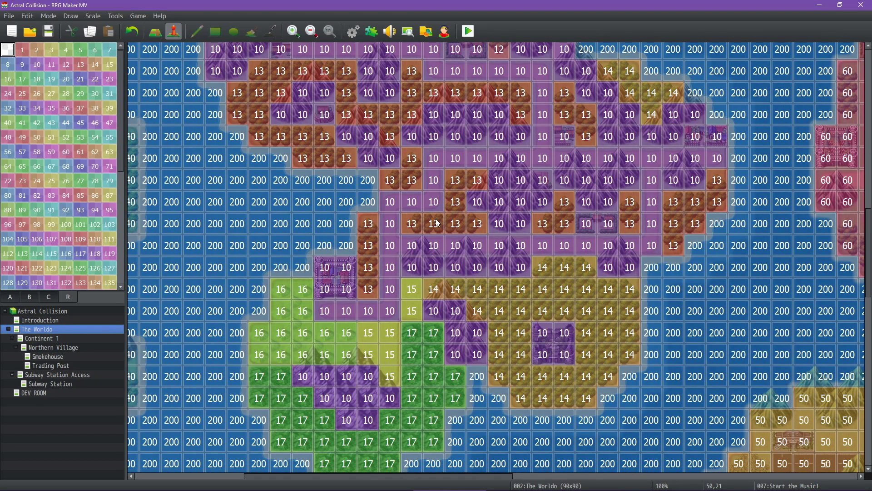
Open the image selection for empty enemy entry 0007 and browse the actor battler images from Actor1_3 to Actor3_6
{"action": "left_click", "coordinate": [352, 32]}
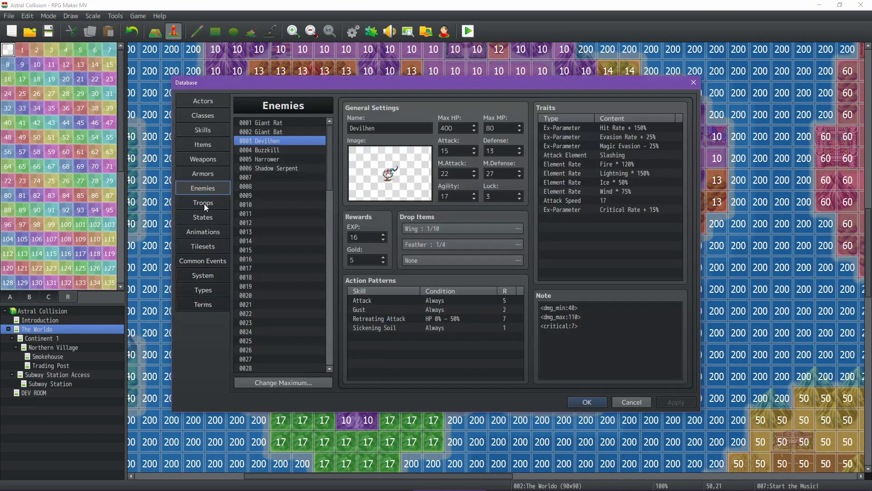
{"action": "left_click", "coordinate": [271, 178]}
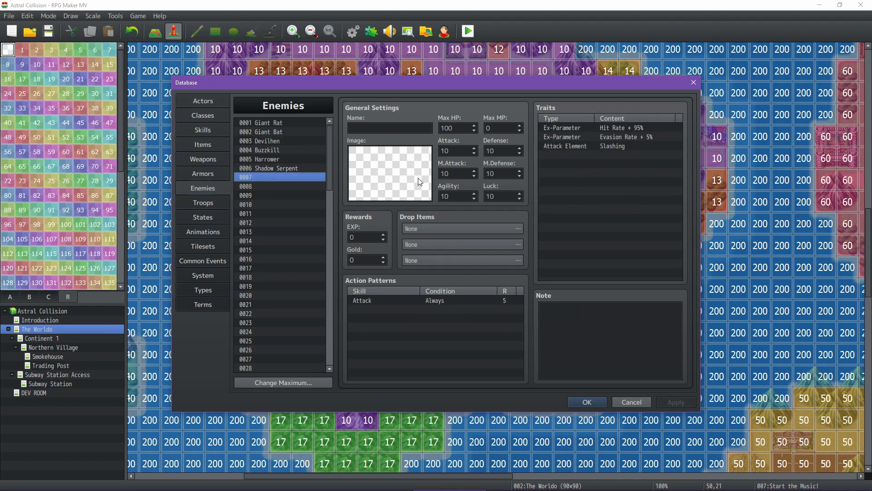
{"action": "double_click", "coordinate": [427, 187]}
{"action": "left_click", "coordinate": [307, 169]}
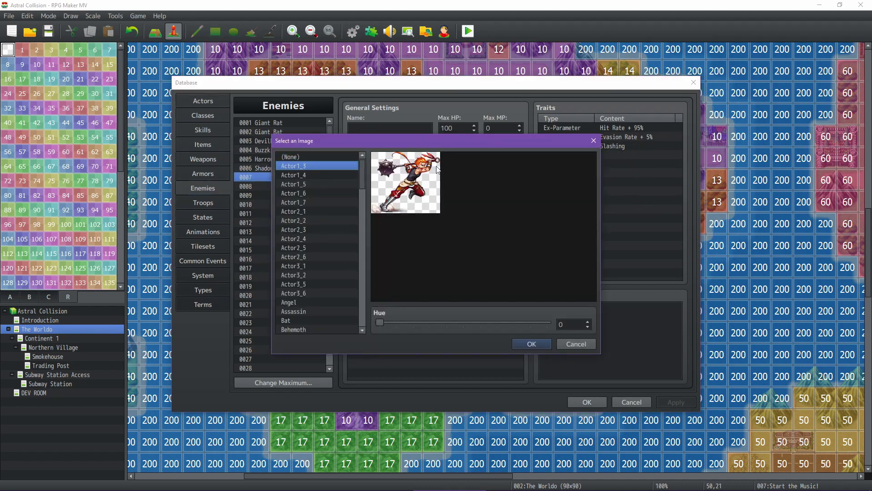
{"action": "key", "text": "Down"}
{"action": "key", "text": "Down"}
{"action": "key", "text": "Down"}
{"action": "key", "text": "Down"}
{"action": "key", "text": "Down"}
{"action": "key", "text": "Down"}
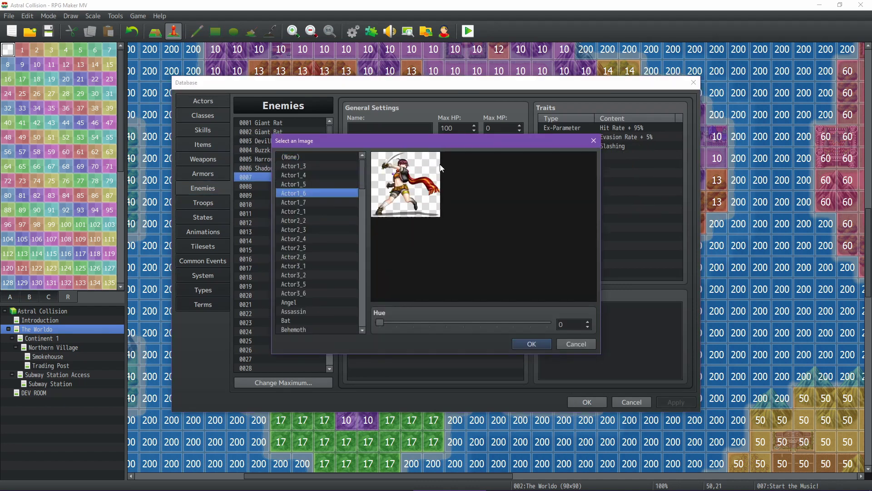
{"action": "key", "text": "Down"}
{"action": "key", "text": "Down"}
{"action": "key", "text": "Down"}
{"action": "key", "text": "Down"}
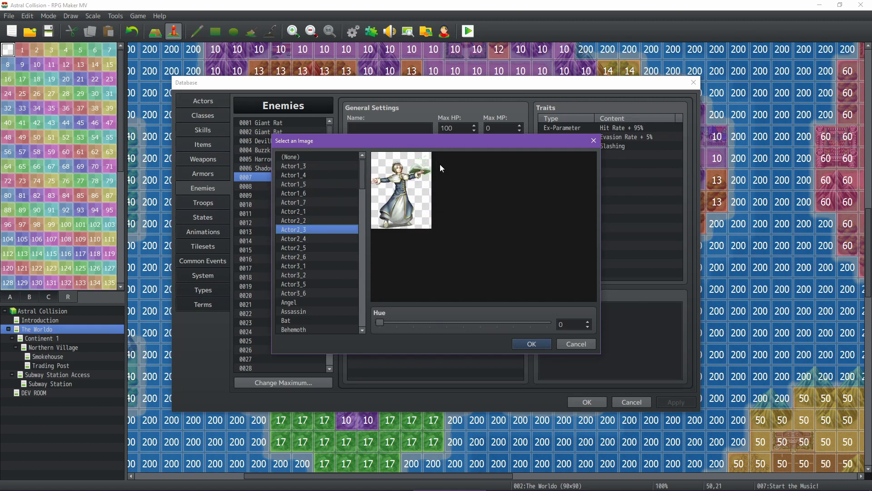
{"action": "key", "text": "Down"}
{"action": "key", "text": "Down"}
{"action": "key", "text": "Down"}
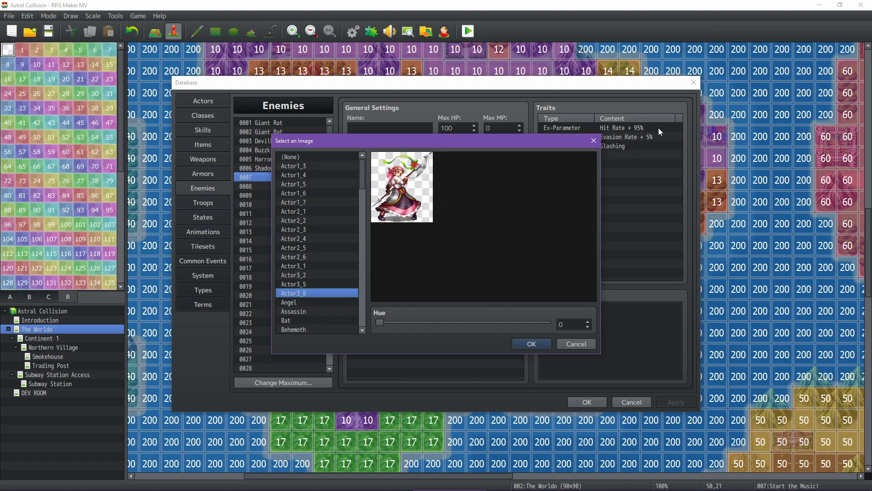
{"action": "key", "text": "Down"}
{"action": "key", "text": "Up"}
Switch to the Astral Collision Math spreadsheet and read the Kendra world's full villain motivation on the World Information sheet
{"action": "left_click", "coordinate": [522, 462]}
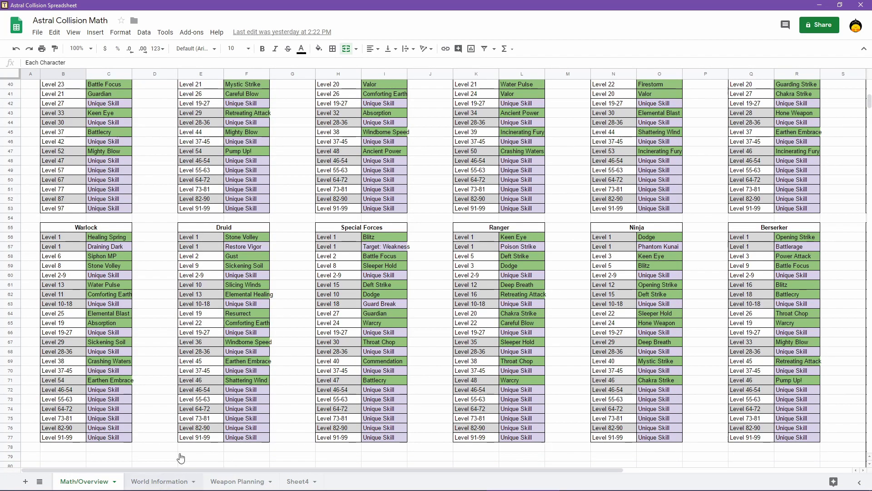
{"action": "left_click", "coordinate": [159, 481]}
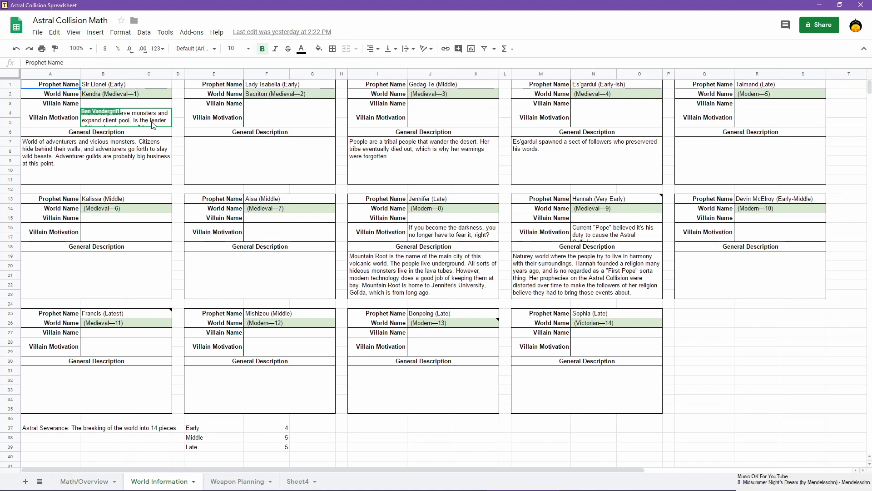
{"action": "left_click", "coordinate": [152, 124]}
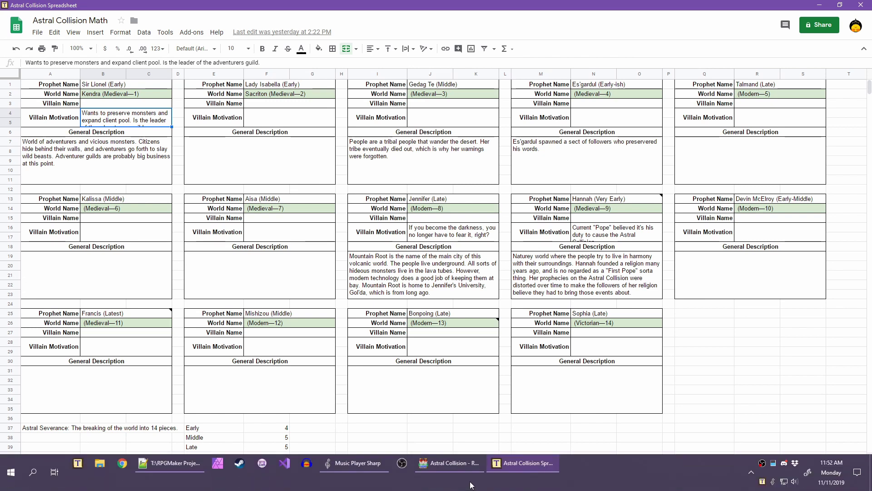
Switch back to RPG Maker MV and preview the Actor1_3 battler image for enemy entry 0007
{"action": "left_click", "coordinate": [447, 463]}
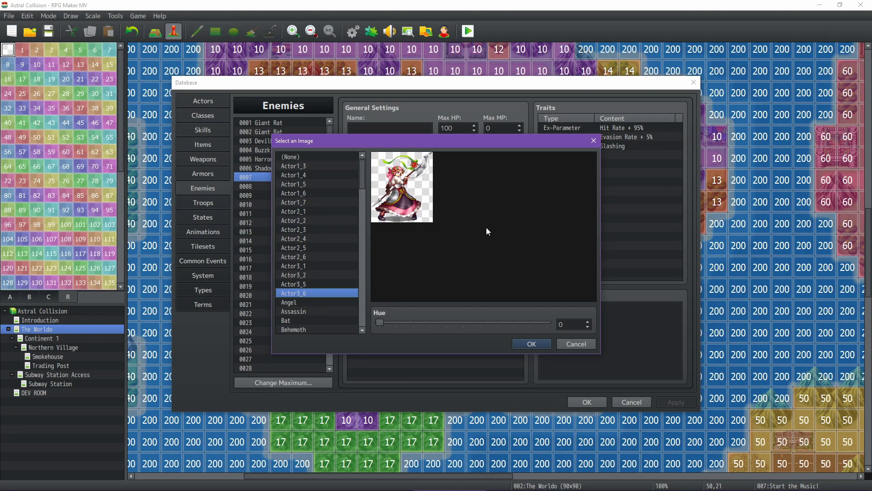
{"action": "left_click", "coordinate": [339, 175]}
{"action": "key", "text": "Up"}
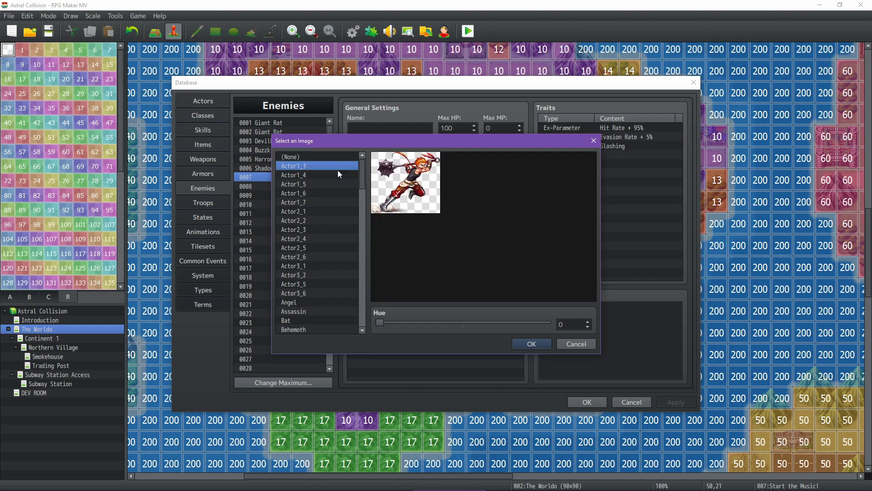
Compare the actor battler images for enemy entry 0007 by going back and forth through the list between Actor1_3 and Actor3_5
{"action": "key", "text": "Down"}
{"action": "key", "text": "Down"}
{"action": "key", "text": "Down"}
{"action": "key", "text": "Down"}
{"action": "key", "text": "Down"}
{"action": "key", "text": "Down"}
{"action": "key", "text": "Down"}
{"action": "key", "text": "Down"}
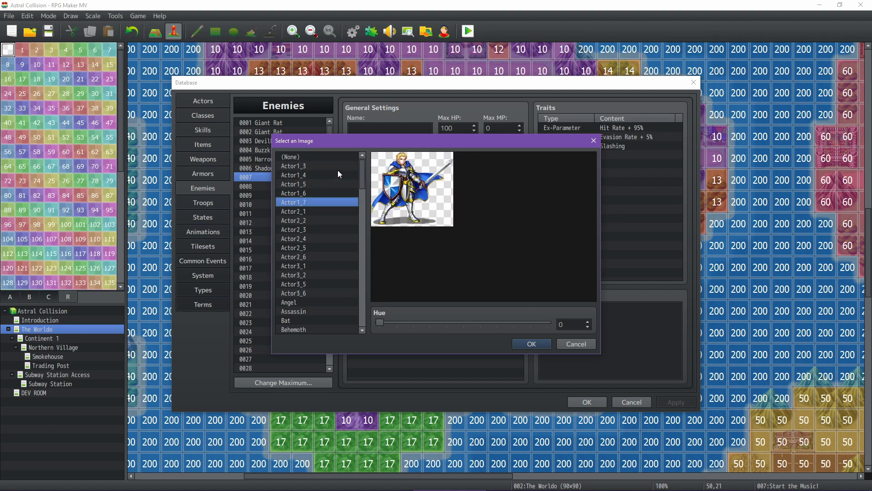
{"action": "key", "text": "Down"}
{"action": "key", "text": "Down"}
{"action": "key", "text": "Down"}
{"action": "key", "text": "Down"}
{"action": "key", "text": "Down"}
{"action": "key", "text": "Down"}
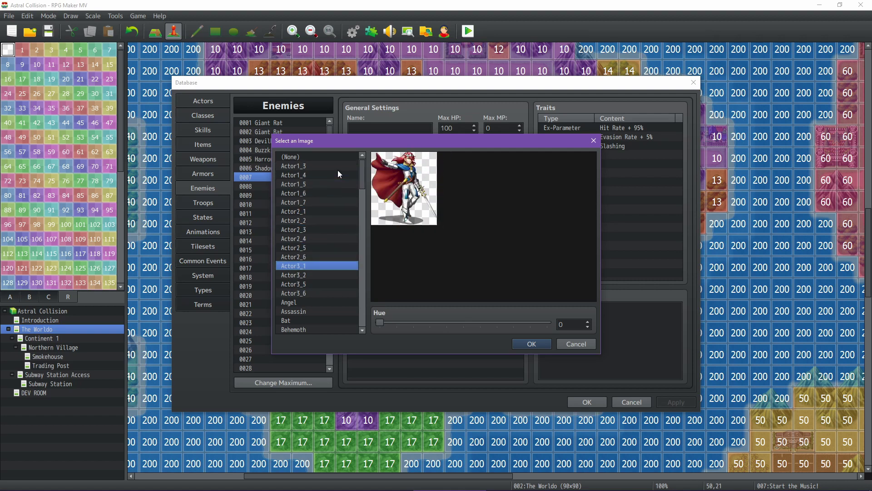
{"action": "key", "text": "Up"}
{"action": "key", "text": "Up"}
{"action": "key", "text": "Up"}
{"action": "key", "text": "Up"}
{"action": "key", "text": "Up"}
{"action": "key", "text": "Up"}
{"action": "key", "text": "Up"}
{"action": "key", "text": "Up"}
{"action": "key", "text": "Up"}
{"action": "key", "text": "Up"}
{"action": "key", "text": "Up"}
{"action": "key", "text": "Up"}
{"action": "key", "text": "Up"}
{"action": "key", "text": "Up"}
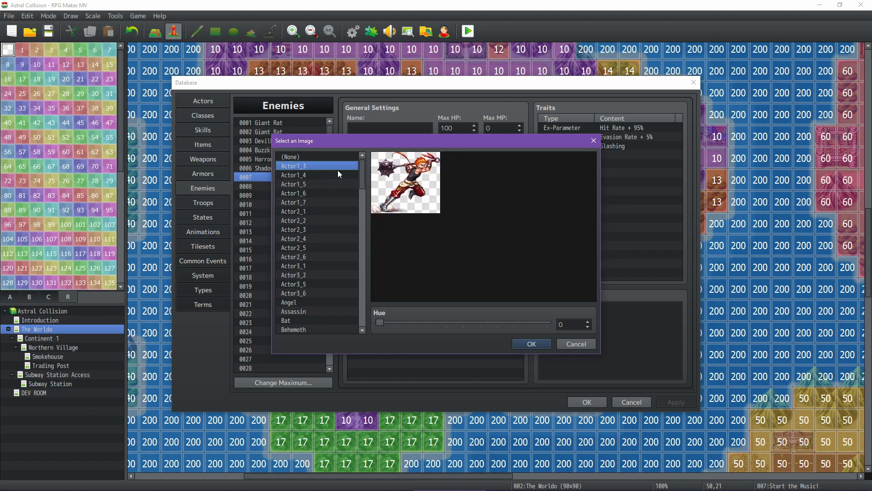
{"action": "key", "text": "Down"}
{"action": "key", "text": "Down"}
{"action": "key", "text": "Down"}
{"action": "key", "text": "Down"}
{"action": "key", "text": "Down"}
{"action": "key", "text": "Down"}
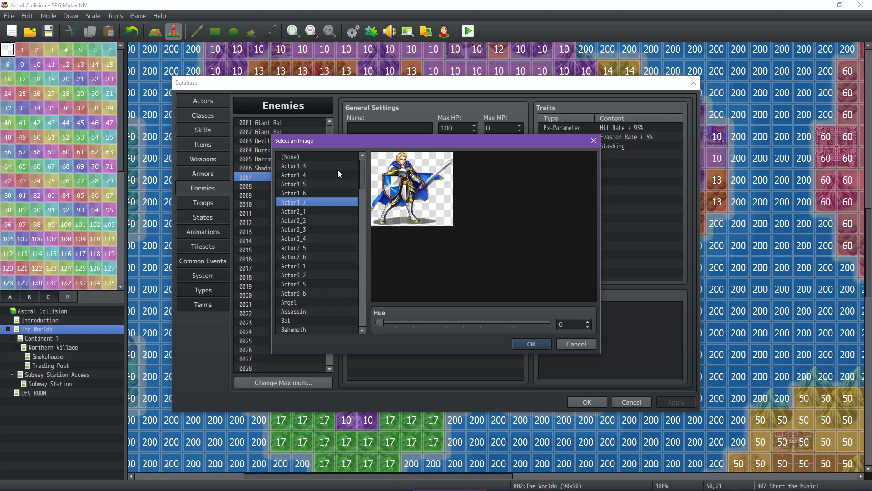
{"action": "key", "text": "Down"}
{"action": "key", "text": "Down"}
{"action": "key", "text": "Down"}
{"action": "key", "text": "Down"}
{"action": "key", "text": "Down"}
{"action": "key", "text": "Down"}
{"action": "key", "text": "Down"}
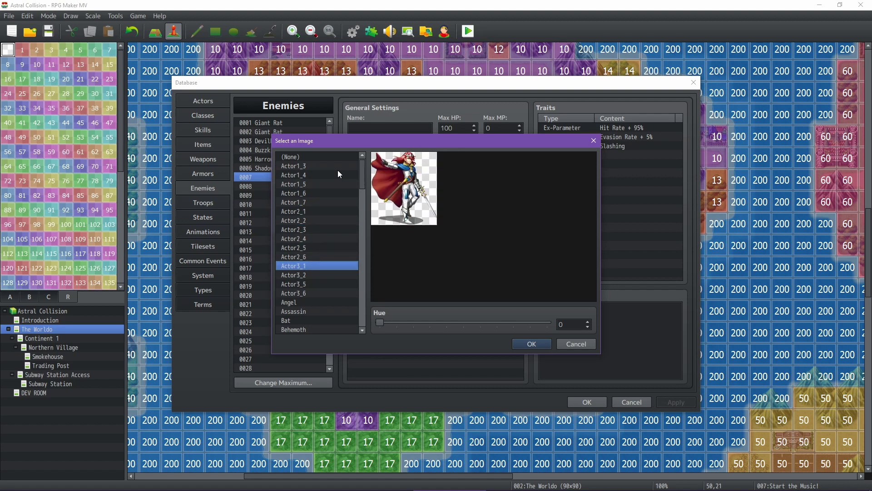
{"action": "key", "text": "Down"}
{"action": "key", "text": "Up"}
{"action": "key", "text": "Up"}
{"action": "key", "text": "Up"}
{"action": "key", "text": "Up"}
{"action": "key", "text": "Up"}
{"action": "key", "text": "Up"}
{"action": "key", "text": "Up"}
{"action": "key", "text": "Up"}
{"action": "key", "text": "Up"}
{"action": "key", "text": "Up"}
{"action": "key", "text": "Up"}
{"action": "key", "text": "Up"}
{"action": "key", "text": "Up"}
{"action": "key", "text": "Up"}
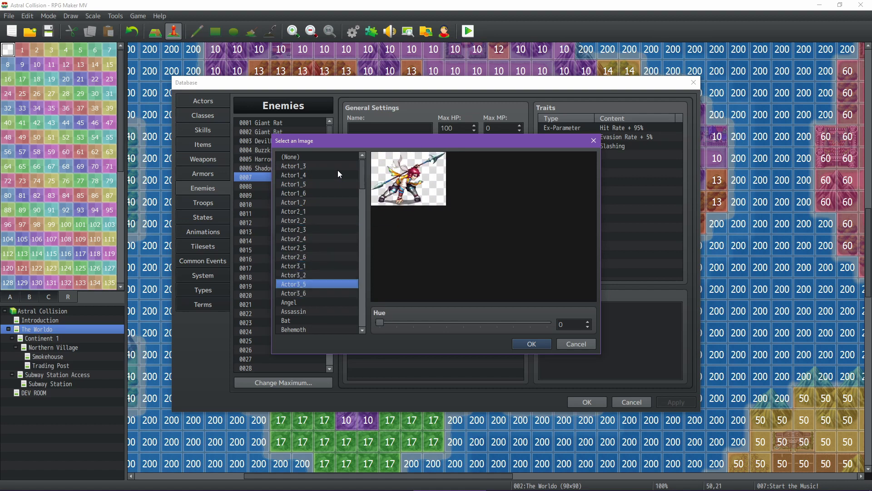
{"action": "key", "text": "Down"}
{"action": "key", "text": "Down"}
{"action": "key", "text": "Down"}
{"action": "key", "text": "Down"}
{"action": "key", "text": "Down"}
{"action": "key", "text": "Down"}
{"action": "key", "text": "Down"}
{"action": "key", "text": "Down"}
{"action": "key", "text": "Down"}
{"action": "key", "text": "Down"}
{"action": "key", "text": "Down"}
{"action": "key", "text": "Down"}
{"action": "key", "text": "Down"}
{"action": "key", "text": "Down"}
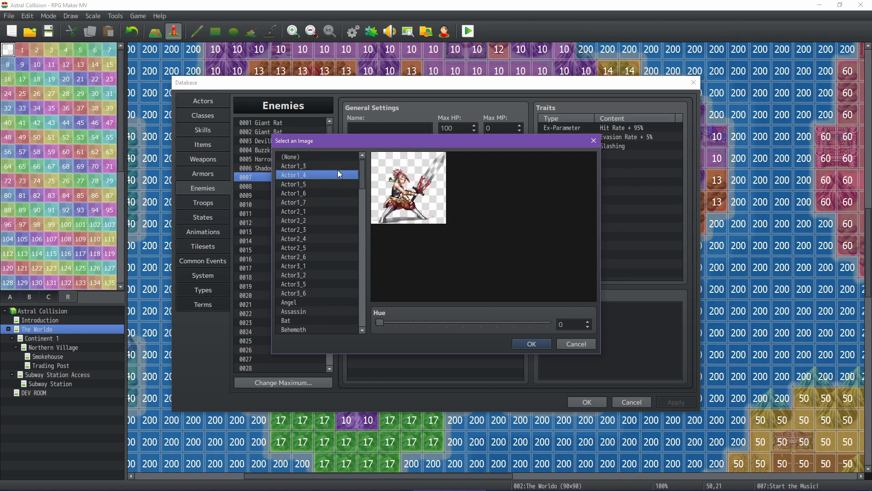
{"action": "key", "text": "Up"}
{"action": "key", "text": "Up"}
{"action": "key", "text": "Up"}
{"action": "key", "text": "Up"}
{"action": "key", "text": "Up"}
{"action": "key", "text": "Up"}
{"action": "key", "text": "Up"}
{"action": "key", "text": "Up"}
{"action": "key", "text": "Up"}
{"action": "key", "text": "Up"}
{"action": "key", "text": "Up"}
{"action": "key", "text": "Up"}
{"action": "key", "text": "Up"}
{"action": "key", "text": "Up"}
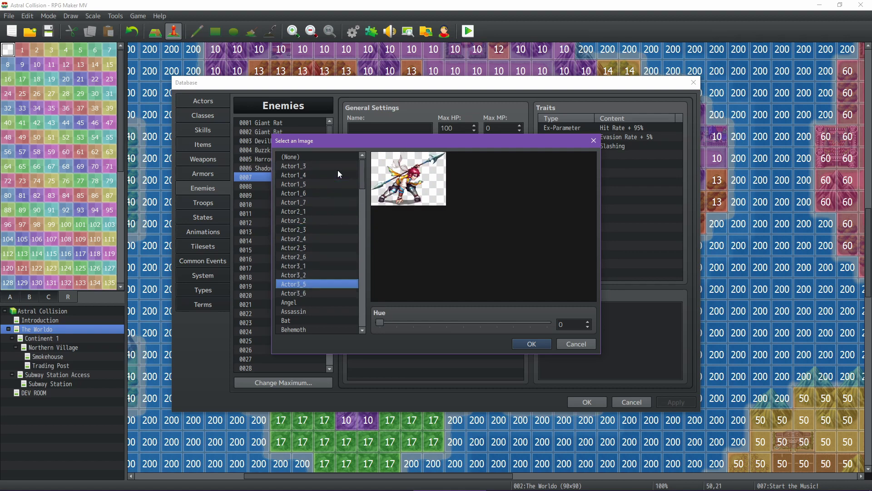
{"action": "key", "text": "Down"}
{"action": "key", "text": "Down"}
{"action": "key", "text": "Down"}
{"action": "key", "text": "Down"}
{"action": "key", "text": "Down"}
{"action": "key", "text": "Down"}
{"action": "key", "text": "Down"}
{"action": "key", "text": "Down"}
{"action": "key", "text": "Down"}
{"action": "key", "text": "Down"}
{"action": "key", "text": "Down"}
{"action": "key", "text": "Down"}
{"action": "key", "text": "Down"}
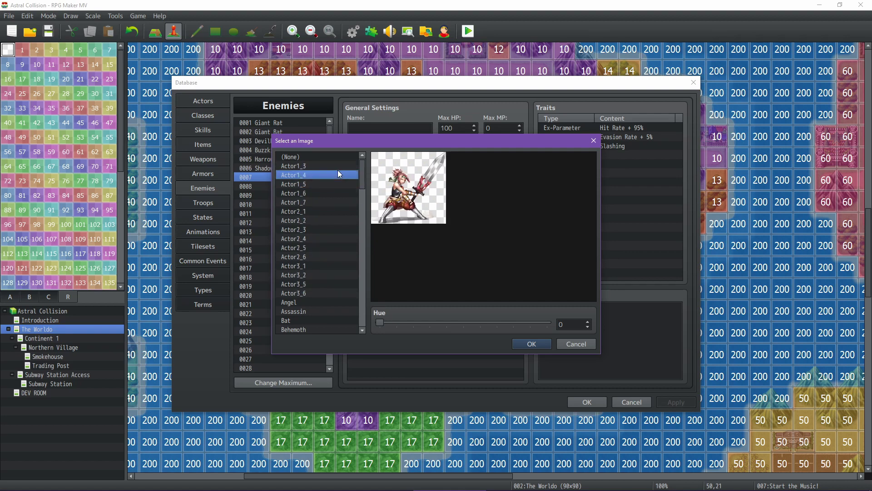
{"action": "key", "text": "Up"}
{"action": "key", "text": "Up"}
{"action": "key", "text": "Up"}
{"action": "key", "text": "Up"}
{"action": "key", "text": "Up"}
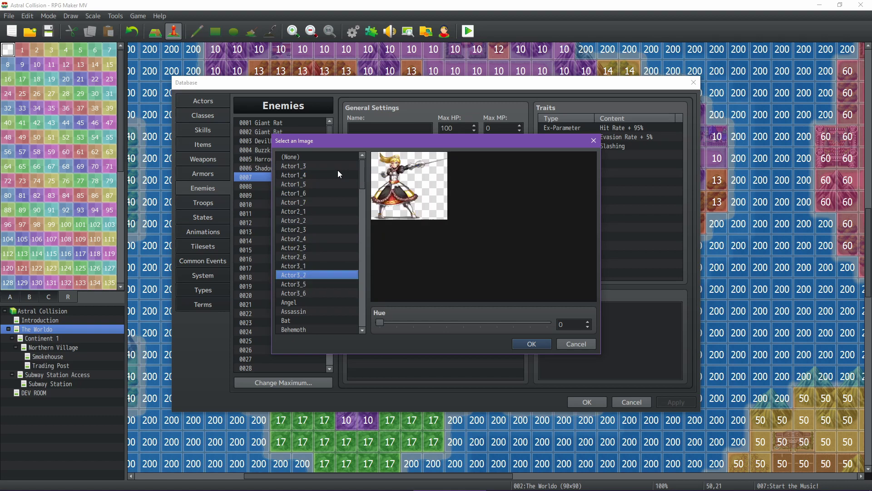
{"action": "key", "text": "Up"}
{"action": "key", "text": "Up"}
{"action": "key", "text": "Up"}
{"action": "key", "text": "Up"}
{"action": "key", "text": "Up"}
{"action": "key", "text": "Up"}
{"action": "key", "text": "Up"}
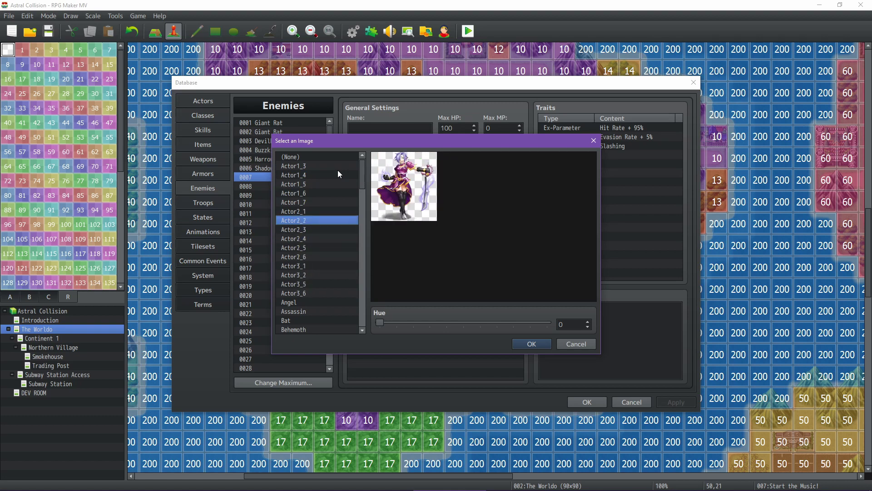
{"action": "key", "text": "Up"}
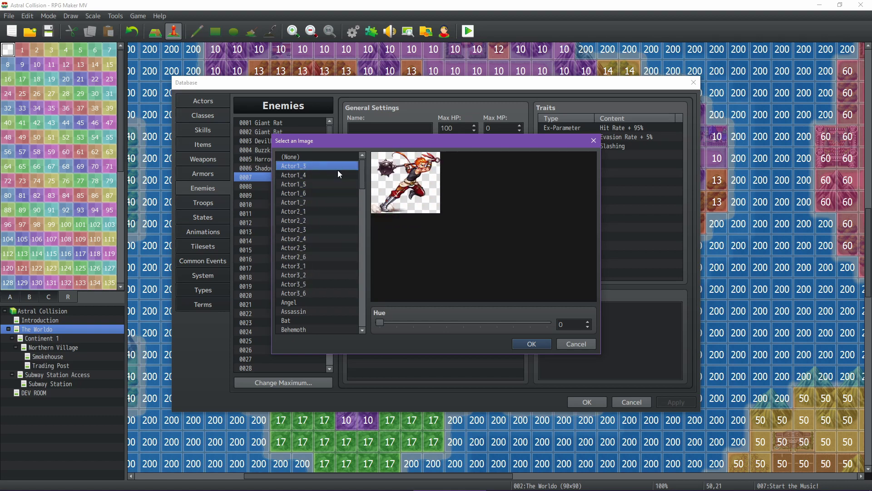
Preview the actor battlers from Actor1_3 through Actor3_6, and return through them to Actor1_3
{"action": "key", "text": "Down"}
{"action": "key", "text": "Down"}
{"action": "key", "text": "Down"}
{"action": "key", "text": "Down"}
{"action": "key", "text": "Down"}
{"action": "key", "text": "Down"}
{"action": "key", "text": "Down"}
{"action": "key", "text": "Down"}
{"action": "key", "text": "Down"}
{"action": "key", "text": "Down"}
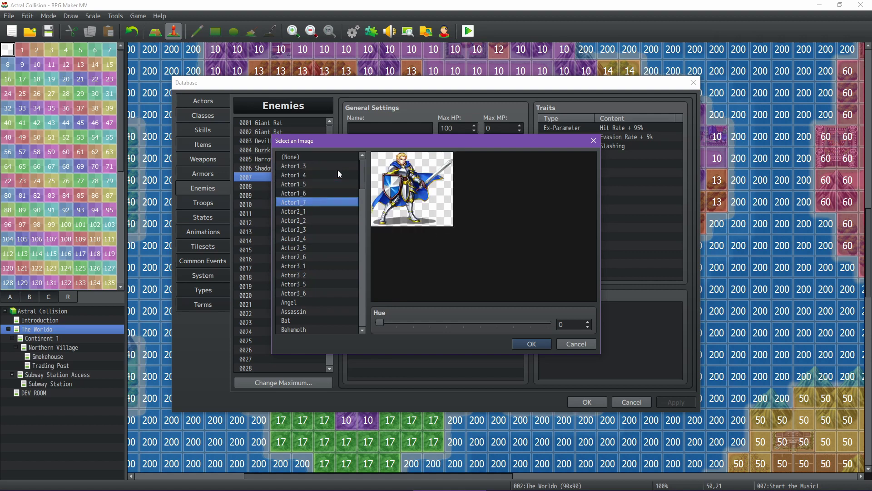
{"action": "key", "text": "Down"}
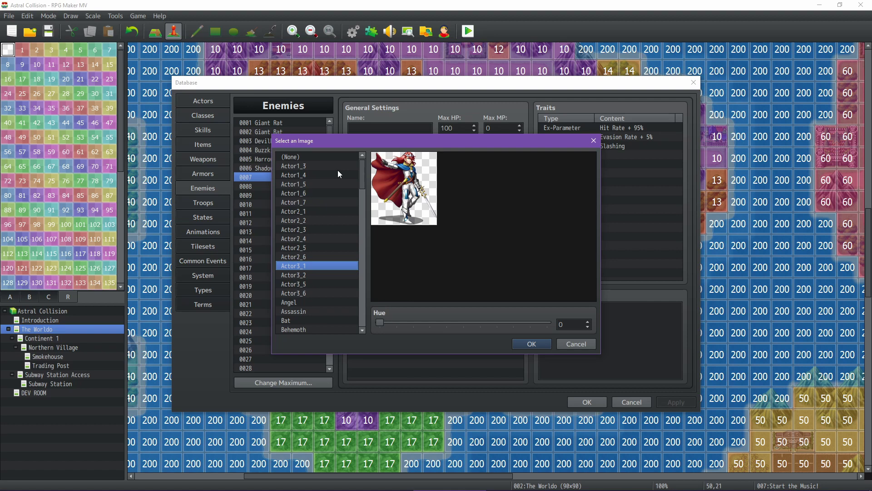
{"action": "key", "text": "Down"}
{"action": "key", "text": "Down"}
{"action": "key", "text": "Down"}
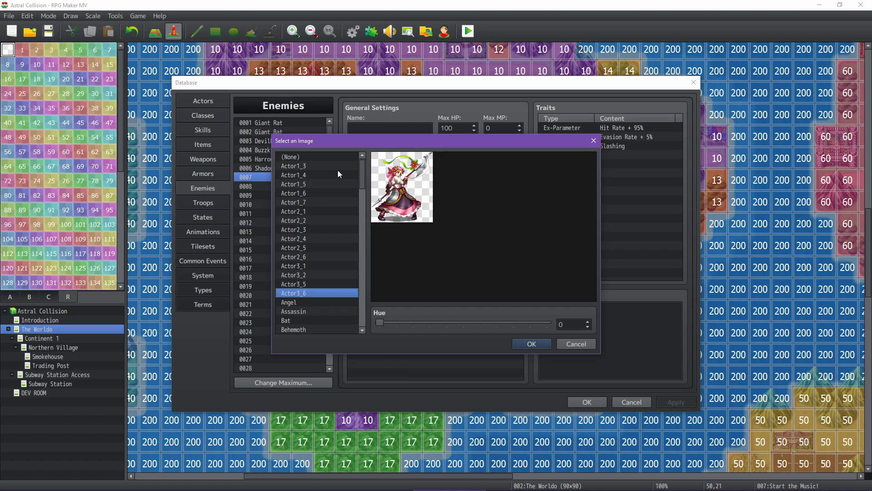
{"action": "key", "text": "Up"}
{"action": "key", "text": "Up"}
{"action": "key", "text": "Up"}
{"action": "key", "text": "Up"}
{"action": "key", "text": "Up"}
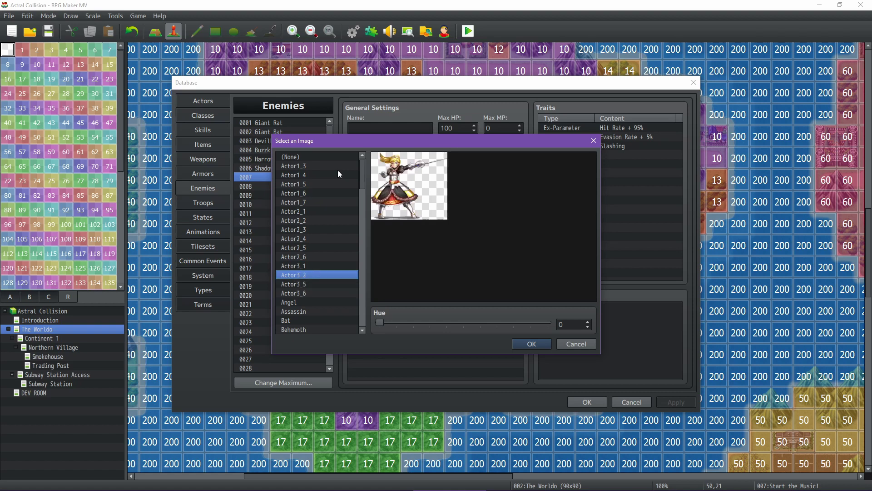
{"action": "key", "text": "Up"}
{"action": "key", "text": "Up"}
{"action": "key", "text": "Up"}
{"action": "key", "text": "Up"}
{"action": "key", "text": "Up"}
{"action": "key", "text": "Up"}
{"action": "key", "text": "Up"}
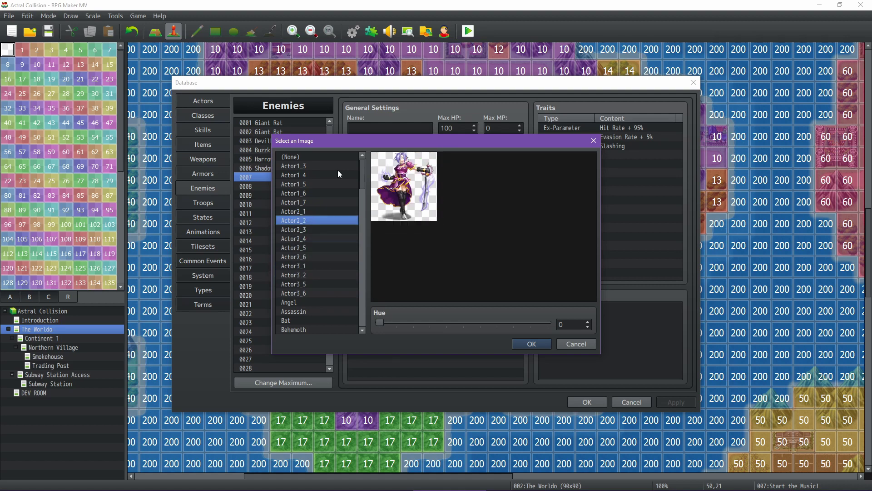
{"action": "key", "text": "Up"}
{"action": "key", "text": "Up"}
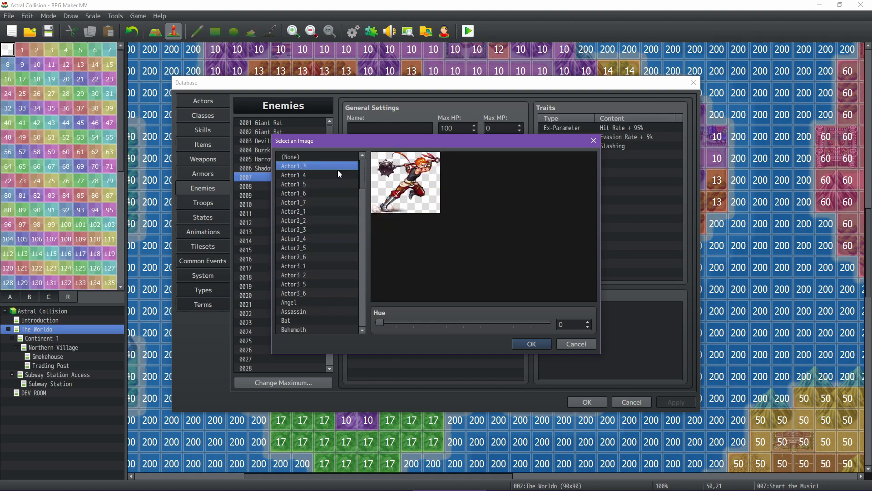
Review the battler images from Actor1_3 onward, rechecking Actor1_7, and continue past Actor3_6 to preview the Angel image
{"action": "key", "text": "Down"}
{"action": "key", "text": "Down"}
{"action": "key", "text": "Down"}
{"action": "key", "text": "Down"}
{"action": "key", "text": "Down"}
{"action": "key", "text": "Down"}
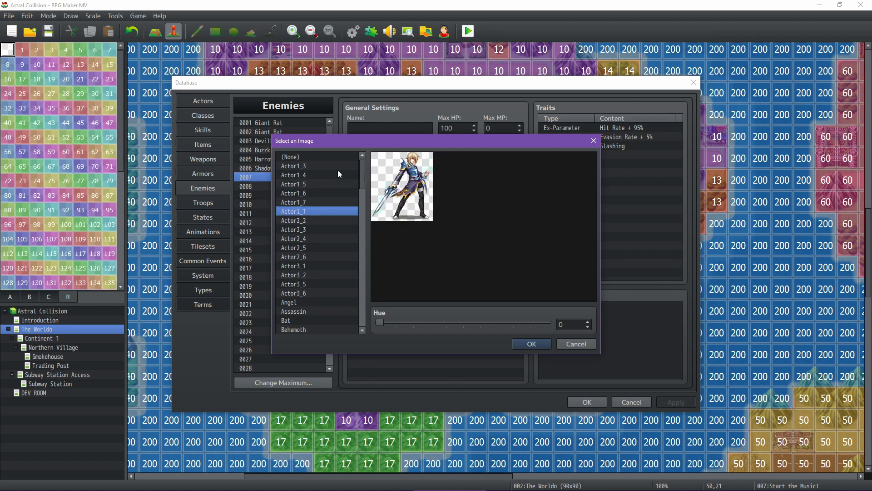
{"action": "key", "text": "Up"}
{"action": "key", "text": "Up"}
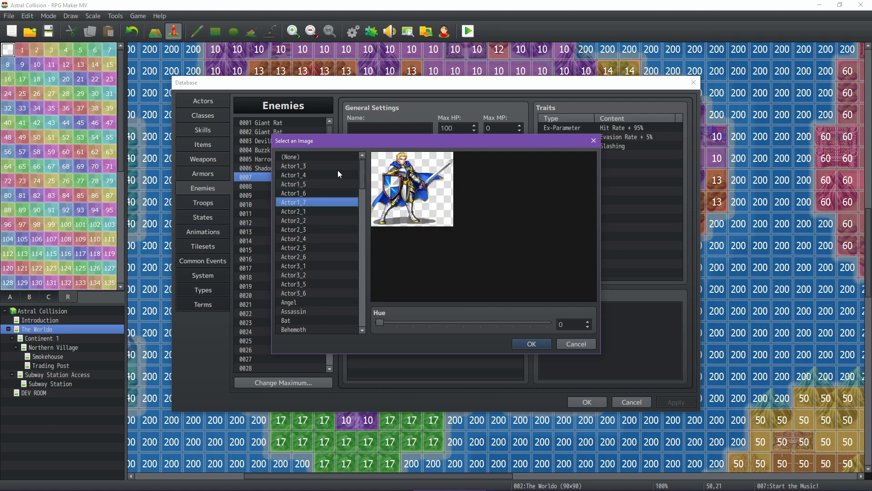
{"action": "key", "text": "Down"}
{"action": "key", "text": "Down"}
{"action": "key", "text": "Down"}
{"action": "key", "text": "Down"}
{"action": "key", "text": "Down"}
{"action": "key", "text": "Down"}
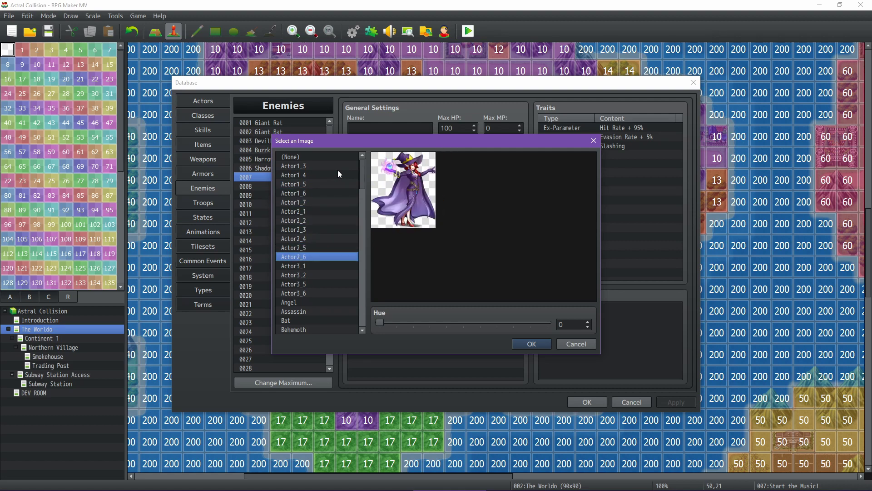
{"action": "key", "text": "Down"}
{"action": "key", "text": "Down"}
{"action": "key", "text": "Down"}
{"action": "key", "text": "Down"}
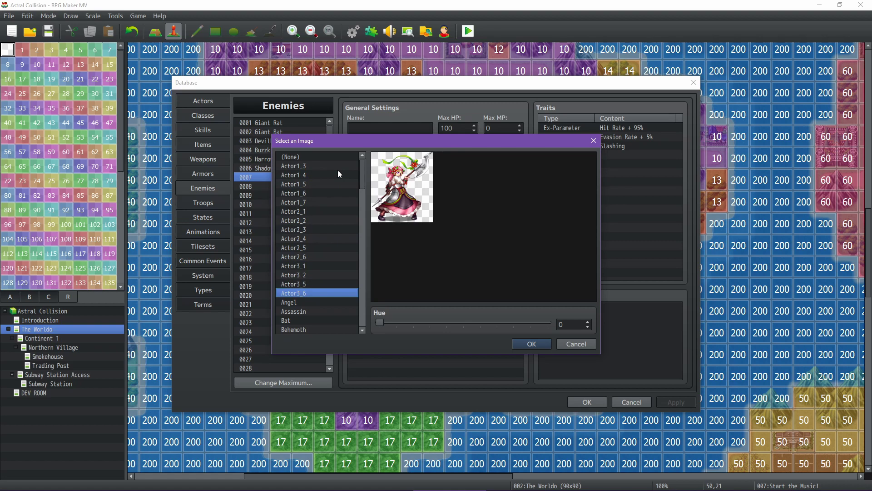
{"action": "key", "text": "Down"}
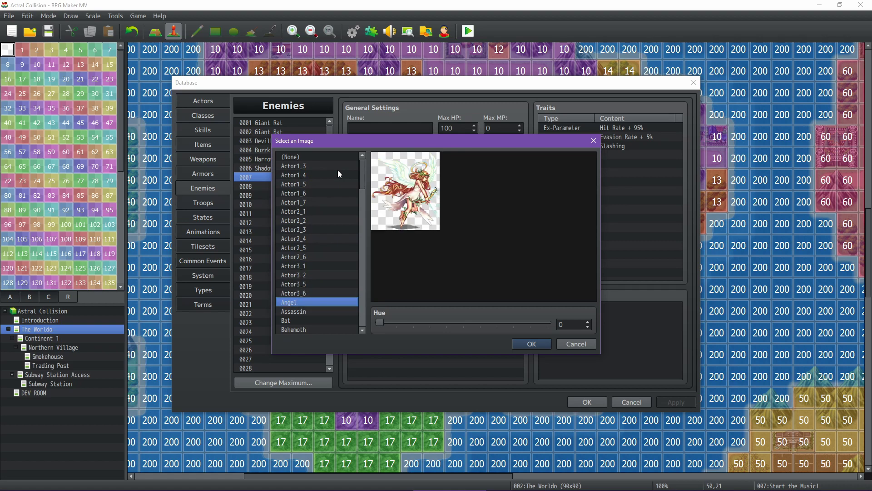
Preview the battler images from Angel through Behemoth for enemy entry 0007, rechecking Assassin along the way
{"action": "key", "text": "Down"}
{"action": "key", "text": "Up"}
{"action": "key", "text": "Down"}
{"action": "key", "text": "Down"}
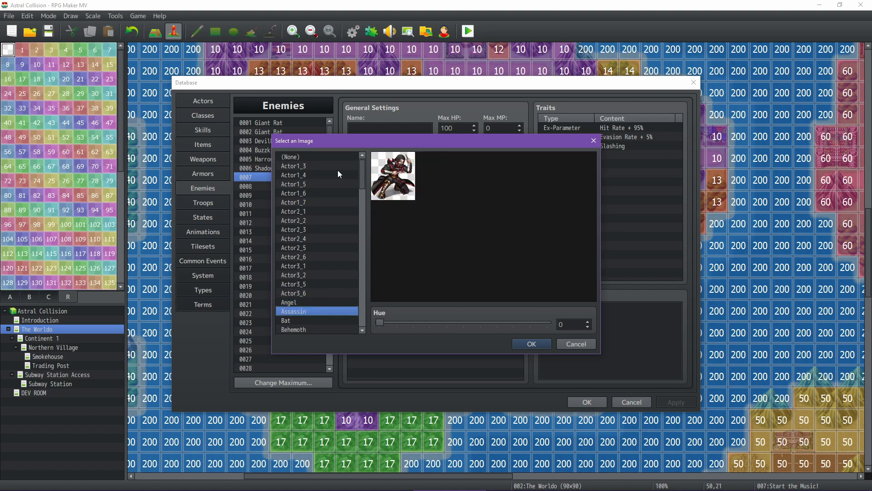
{"action": "key", "text": "Up"}
{"action": "key", "text": "Down"}
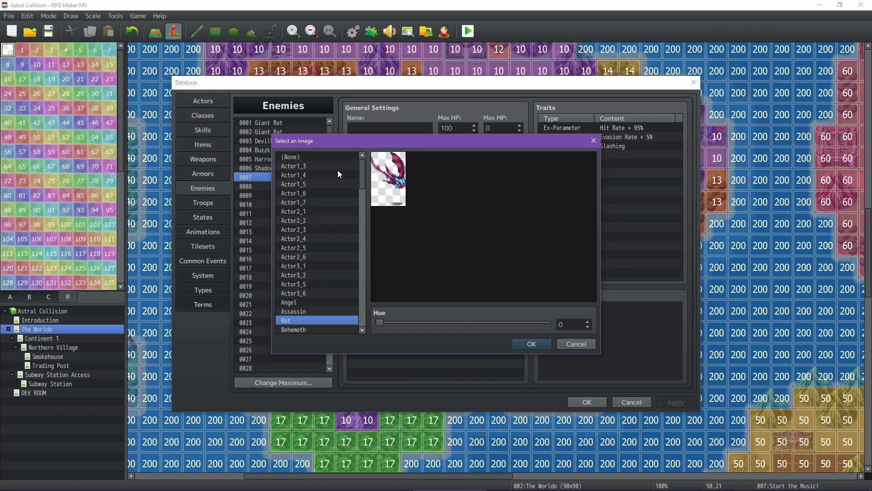
{"action": "key", "text": "Down"}
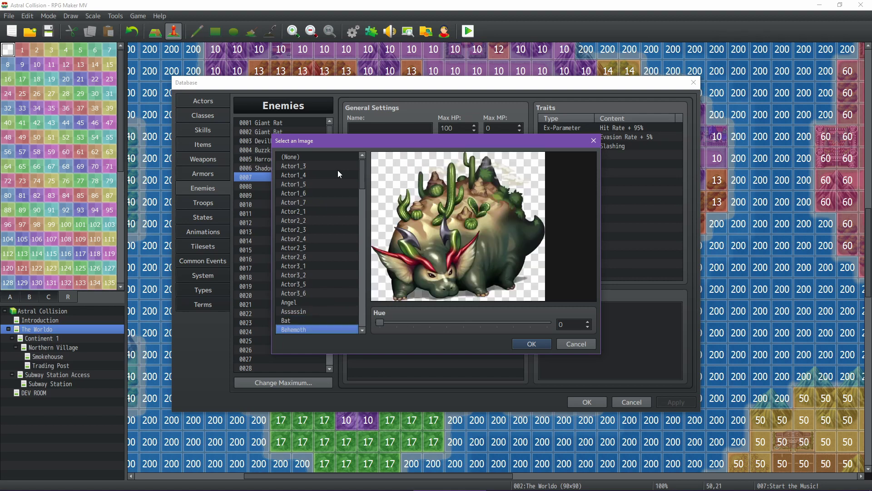
Preview the battler images from Captain through Darklord-final
{"action": "key", "text": "Down"}
{"action": "key", "text": "Down"}
{"action": "key", "text": "Down"}
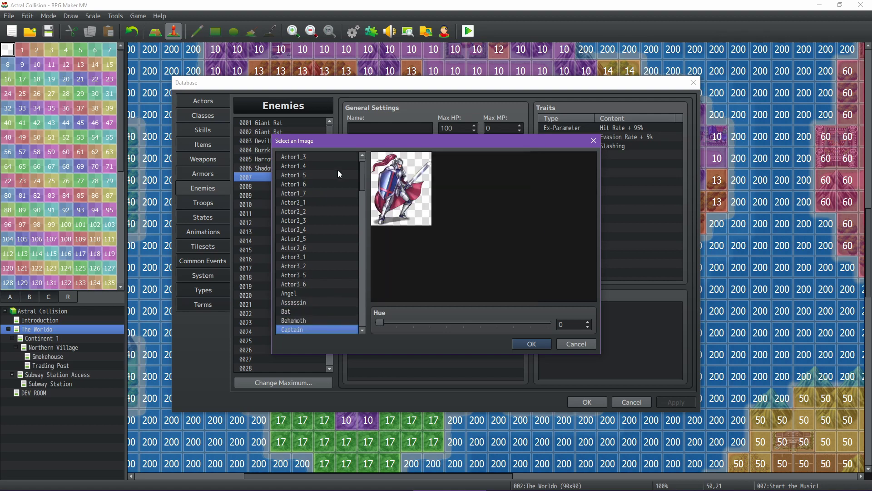
{"action": "key", "text": "Down"}
{"action": "key", "text": "Down"}
{"action": "key", "text": "Down"}
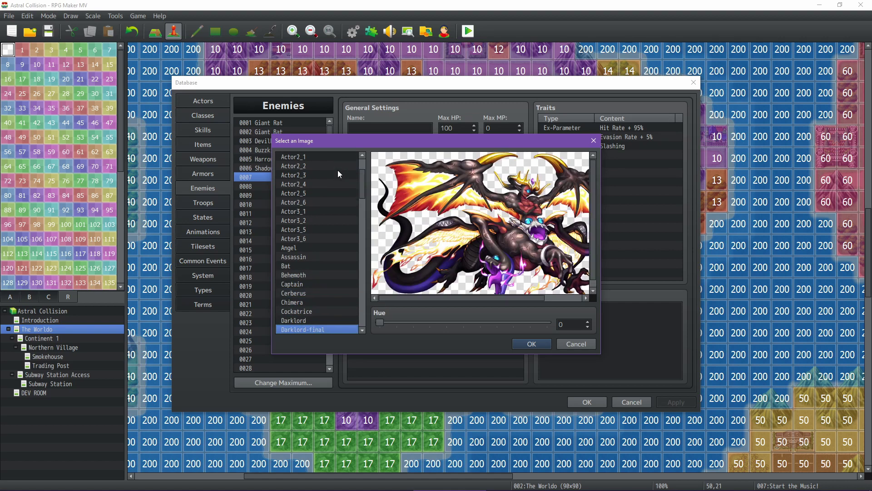
Browse the battler images from Death through Gargoyle, including Earthspirit and Fairy
{"action": "key", "text": "Down"}
{"action": "key", "text": "Down"}
{"action": "key", "text": "Down"}
{"action": "key", "text": "Down"}
{"action": "key", "text": "Down"}
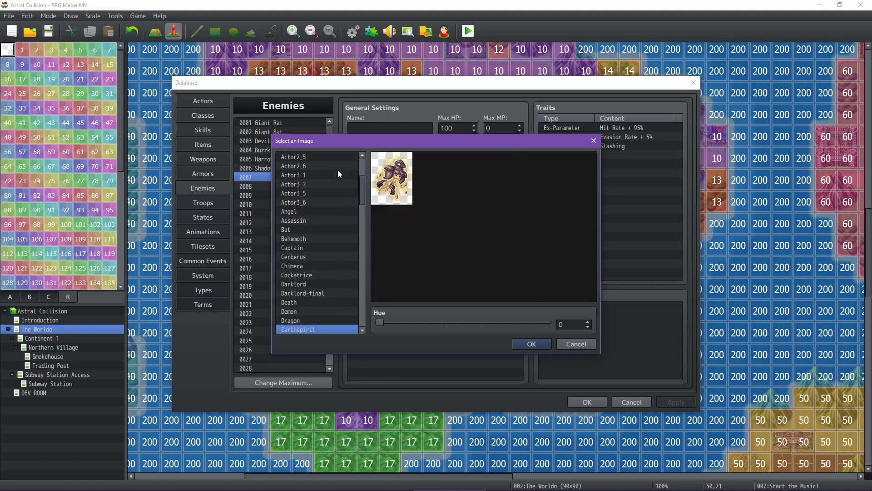
{"action": "key", "text": "Down"}
{"action": "key", "text": "Down"}
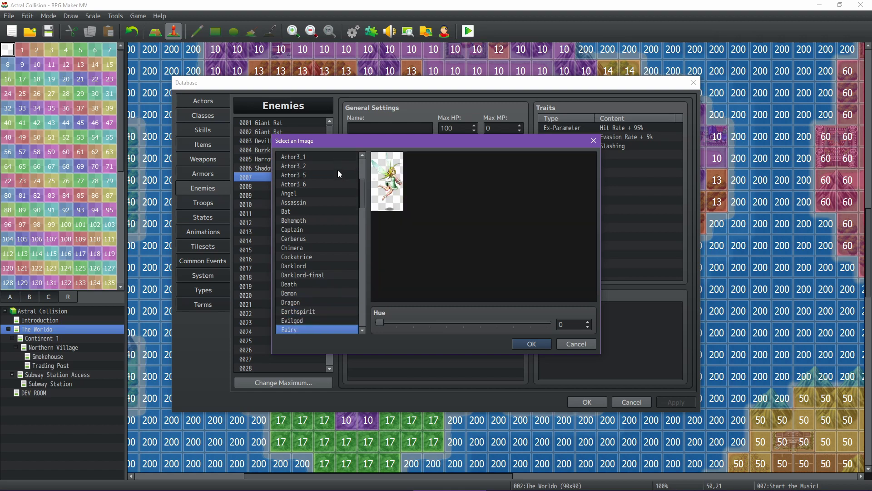
{"action": "key", "text": "Down"}
{"action": "key", "text": "Down"}
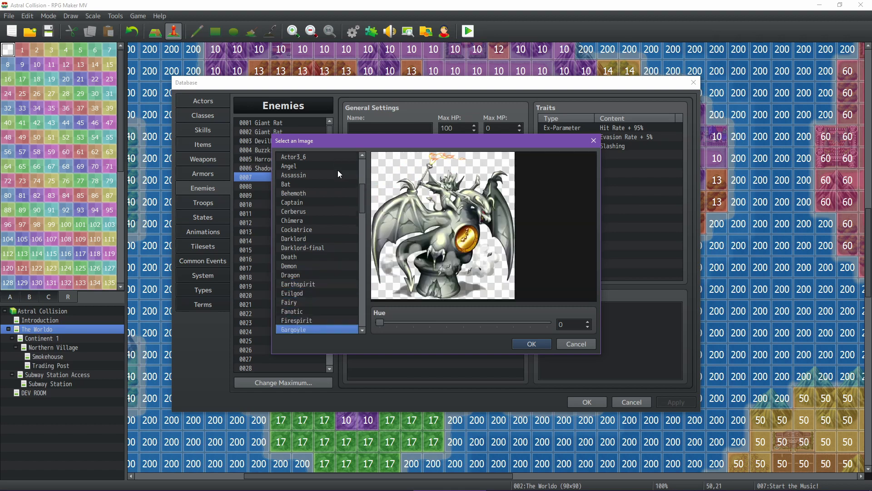
Recheck the Firespirit and Gargoyle battlers, and continue previewing from Garuda through Ghost
{"action": "key", "text": "Up"}
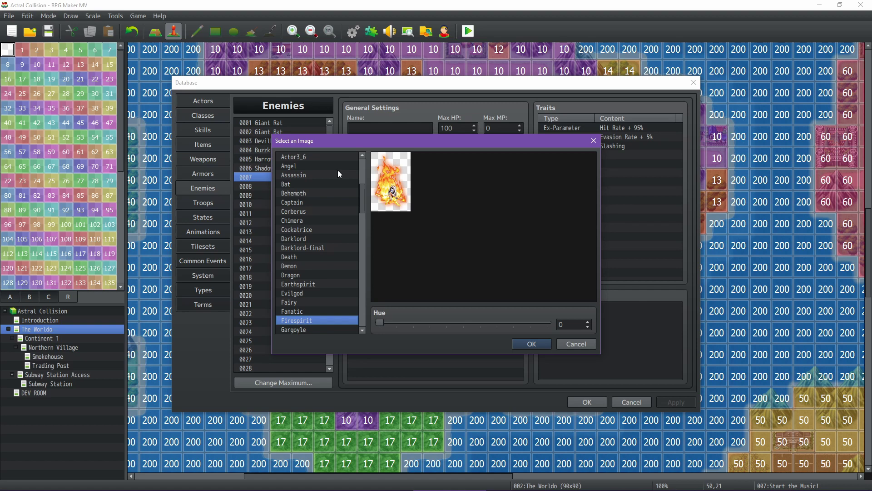
{"action": "key", "text": "Down"}
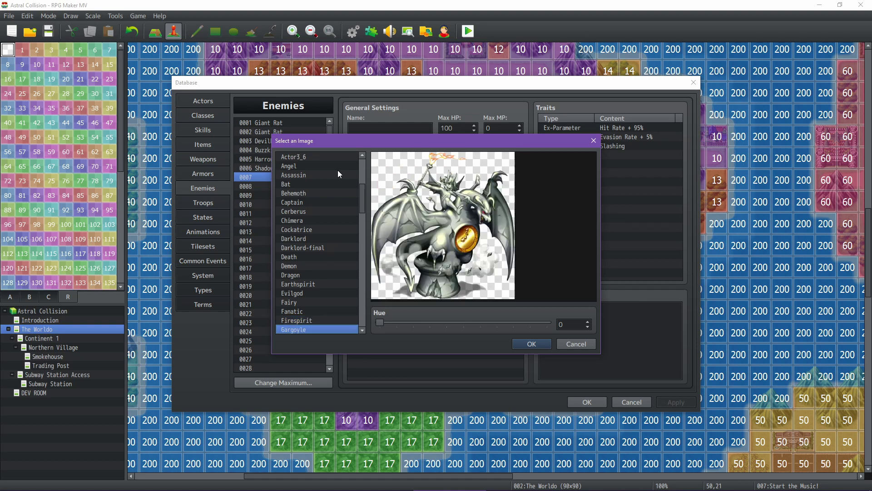
{"action": "key", "text": "Down"}
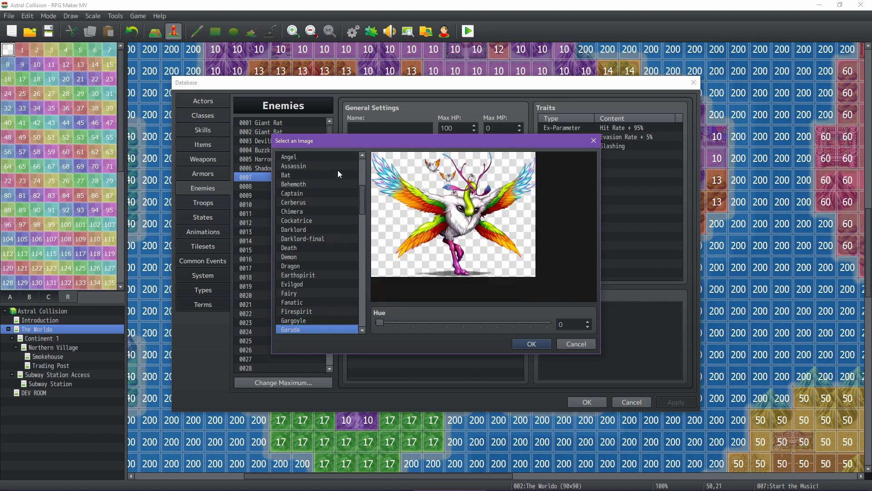
{"action": "key", "text": "Down"}
{"action": "key", "text": "Down"}
{"action": "key", "text": "Down"}
{"action": "key", "text": "Down"}
{"action": "key", "text": "Down"}
{"action": "key", "text": "Down"}
{"action": "key", "text": "Down"}
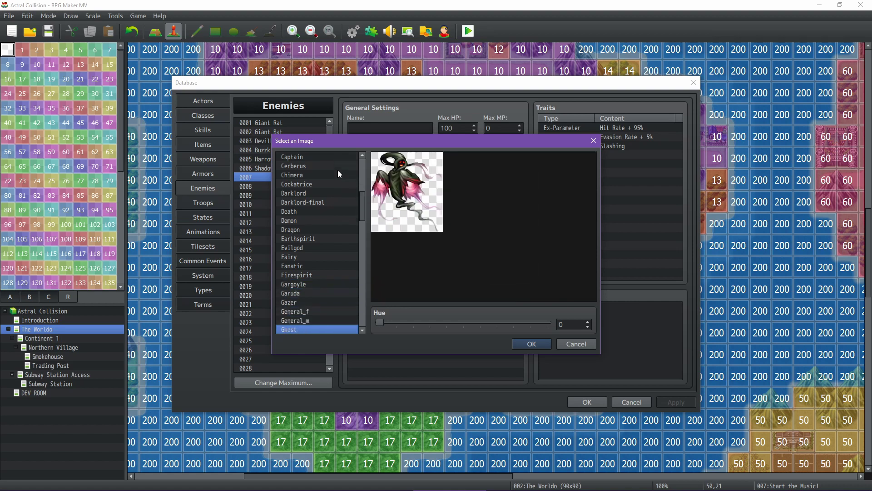
Preview the battler images from God through Ogre, including Imp
{"action": "key", "text": "Down"}
{"action": "key", "text": "Down"}
{"action": "key", "text": "Down"}
{"action": "key", "text": "Down"}
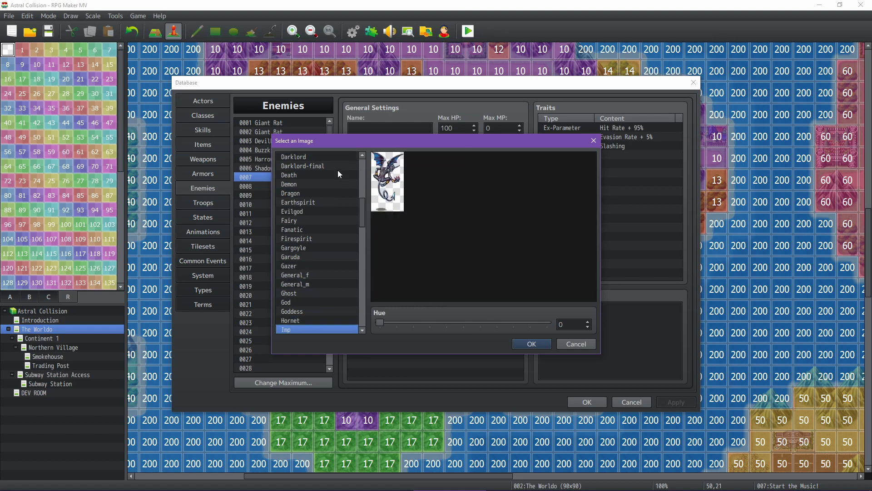
{"action": "key", "text": "Down"}
{"action": "key", "text": "Down"}
{"action": "key", "text": "Down"}
{"action": "key", "text": "Down"}
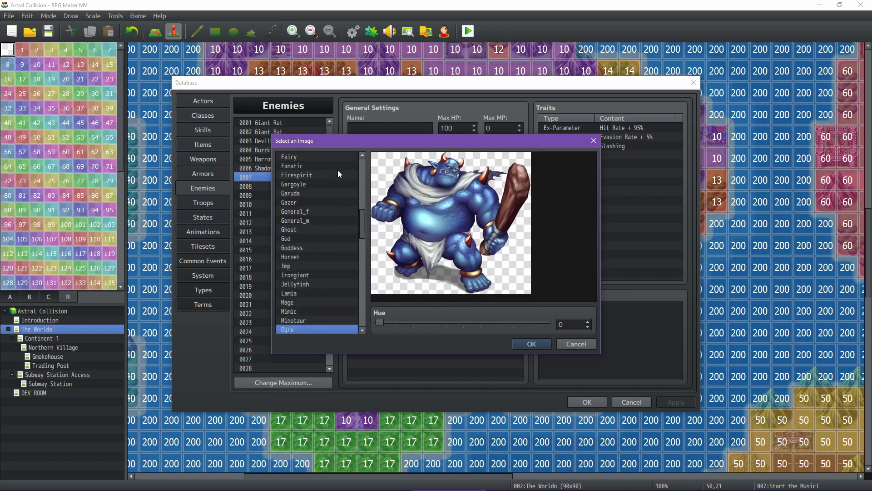
Look at the Orc battler and go back through Ogre, Minotaur, Mimic and Mage to Lamia
{"action": "key", "text": "Down"}
{"action": "key", "text": "Up"}
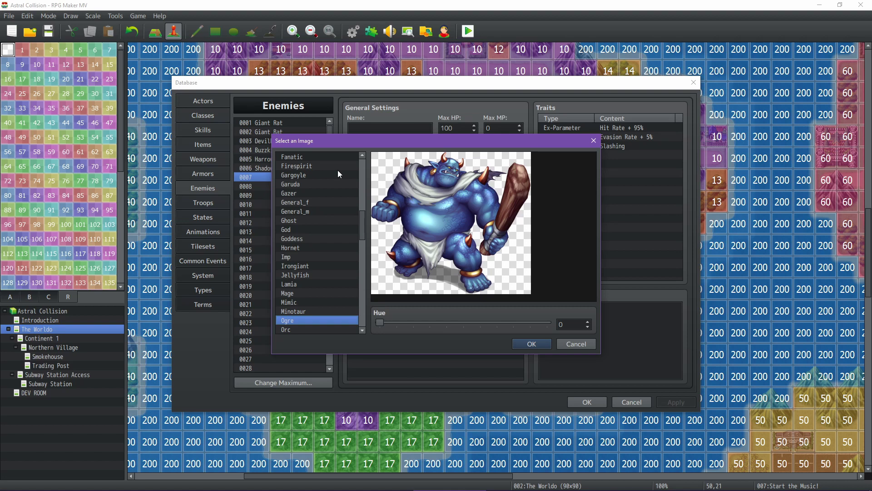
{"action": "key", "text": "Up"}
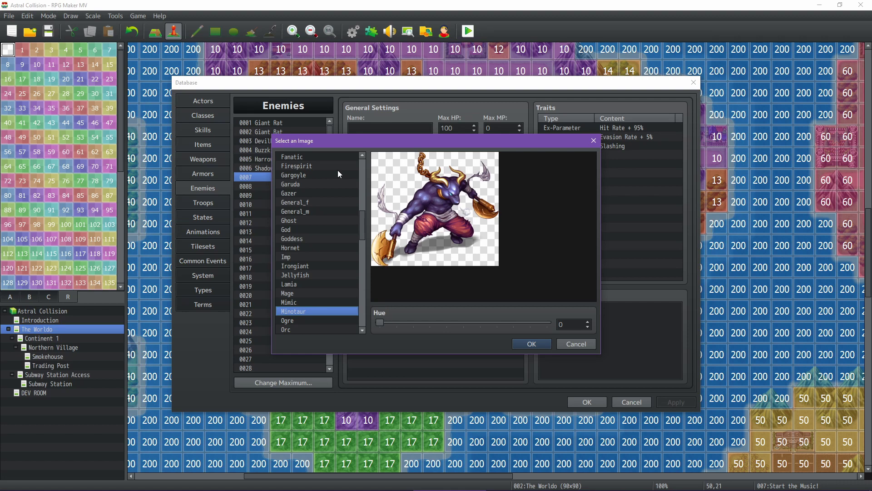
{"action": "key", "text": "Up"}
{"action": "key", "text": "Up"}
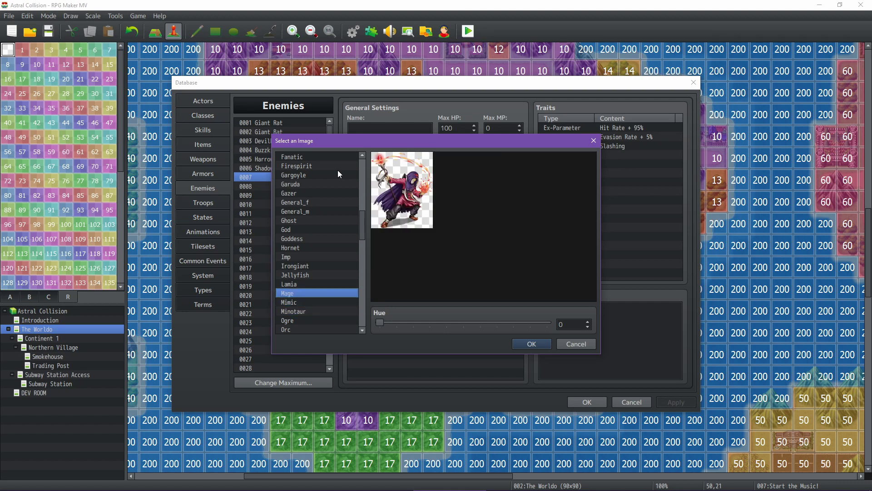
{"action": "key", "text": "Up"}
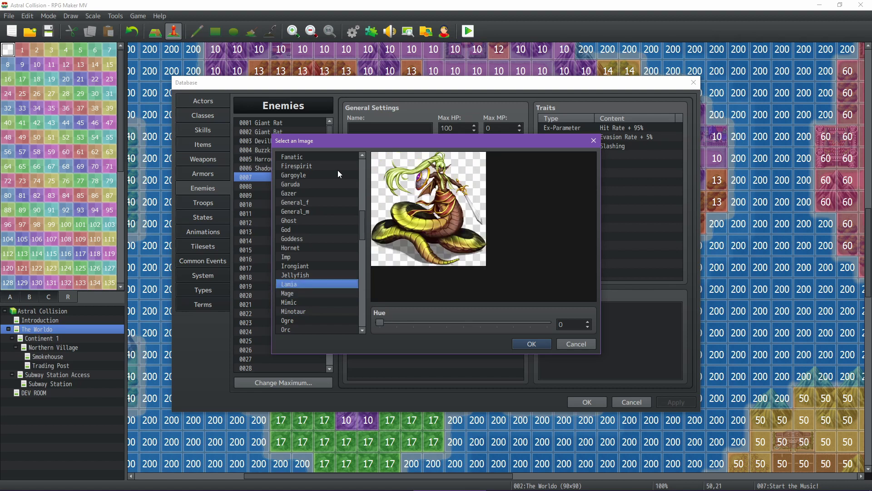
Preview the battler images forward again from Lamia past Minotaur and Plant to Puppet
{"action": "key", "text": "Down"}
{"action": "key", "text": "Down"}
{"action": "key", "text": "Down"}
{"action": "key", "text": "Down"}
{"action": "key", "text": "Down"}
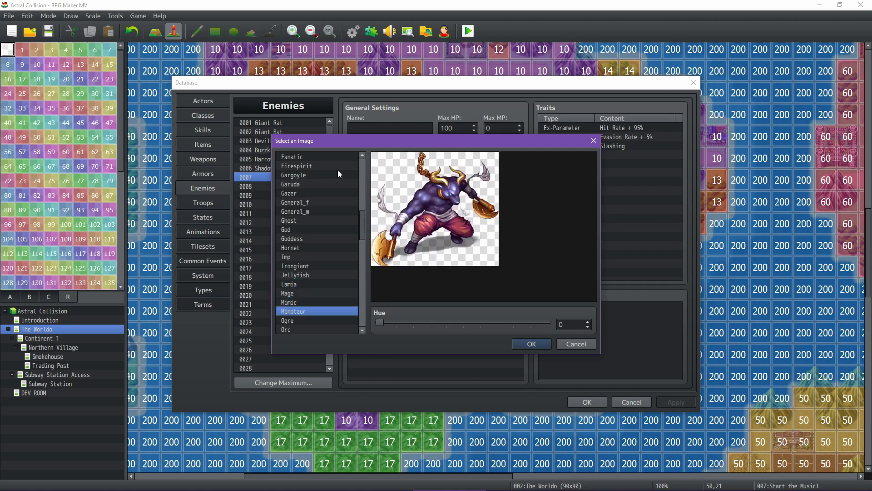
{"action": "key", "text": "Down"}
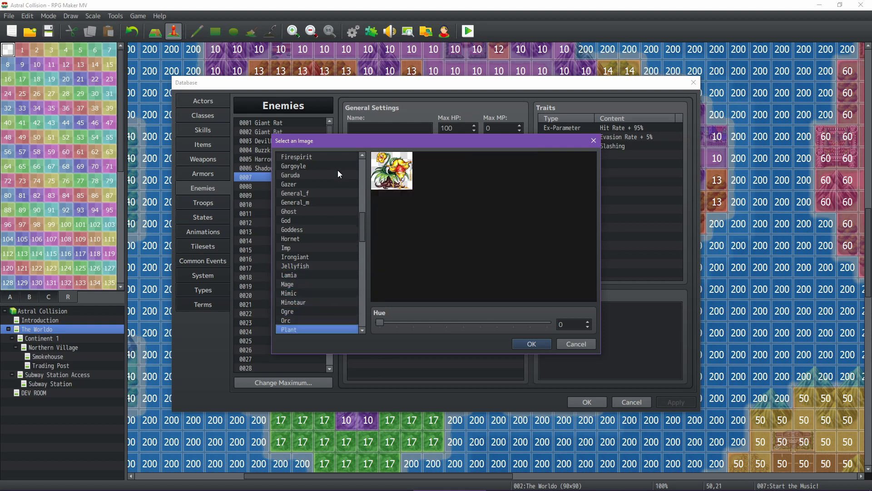
{"action": "key", "text": "Down"}
{"action": "key", "text": "Down"}
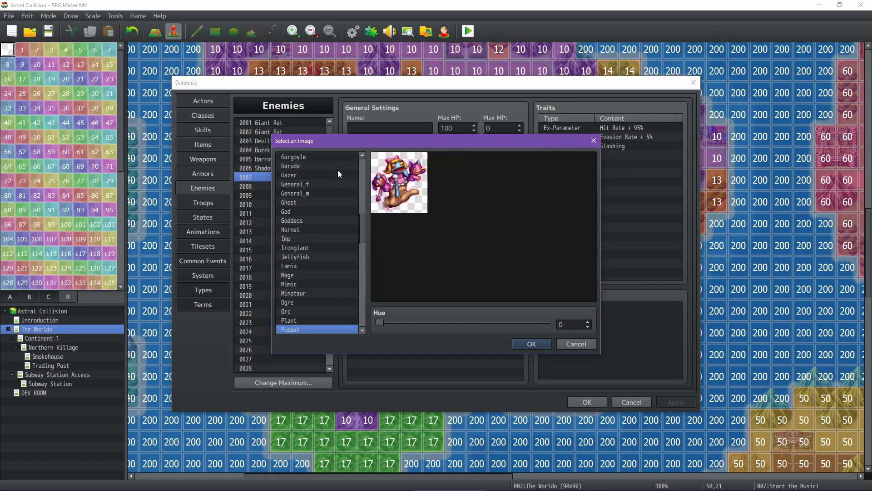
Preview the battler images from Rat through Scorpion and on to SF_Archangel
{"action": "key", "text": "Down"}
{"action": "key", "text": "Up"}
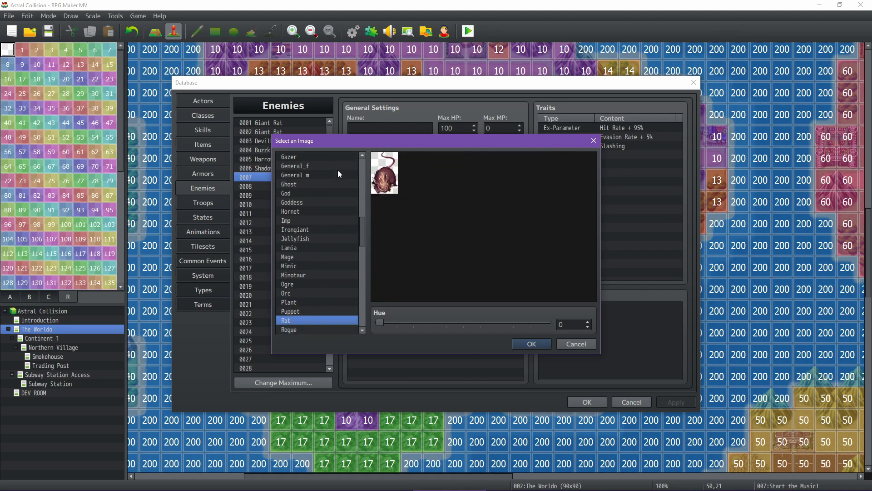
{"action": "key", "text": "Down"}
{"action": "key", "text": "Down"}
{"action": "key", "text": "Down"}
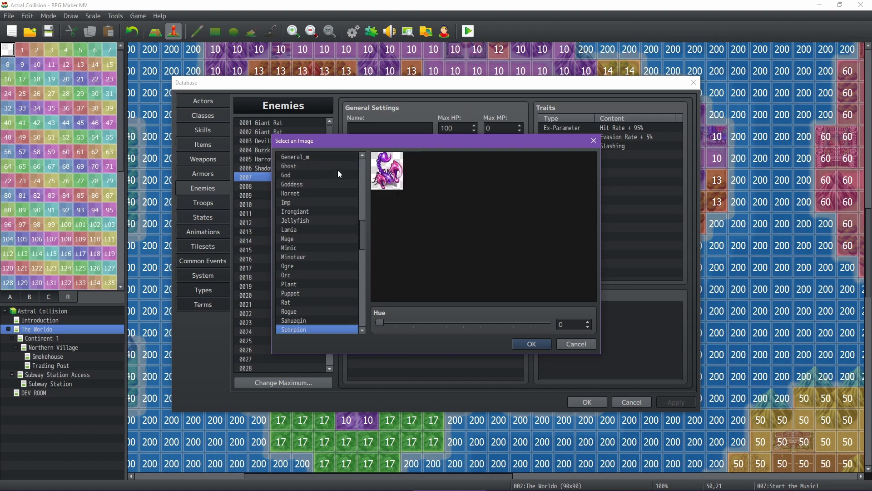
{"action": "key", "text": "Down"}
{"action": "key", "text": "Down"}
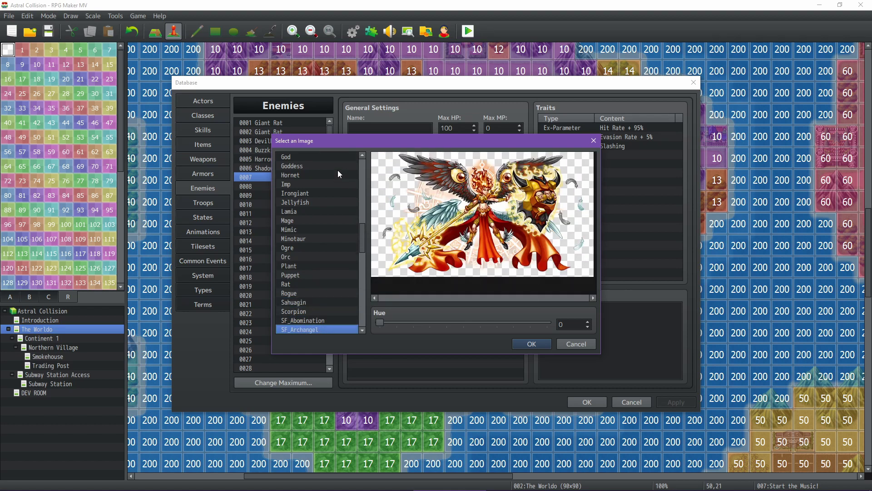
Preview the science-fiction battlers from SF_ArmySoldier through SF_CursedGirl
{"action": "key", "text": "Down"}
{"action": "key", "text": "Down"}
{"action": "key", "text": "Down"}
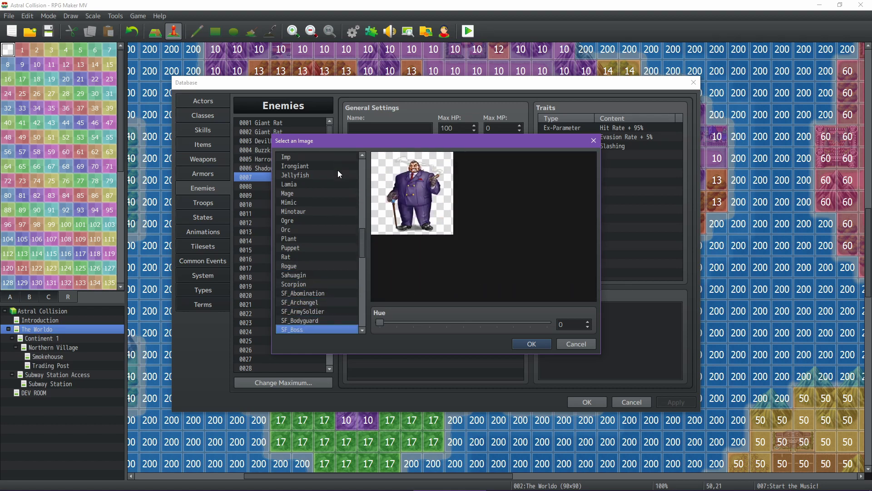
{"action": "key", "text": "Down"}
{"action": "key", "text": "Down"}
{"action": "key", "text": "Down"}
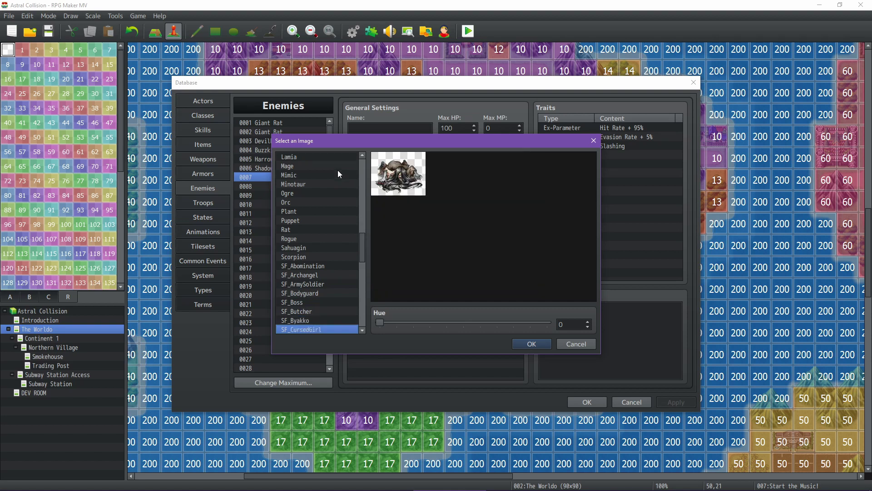
Preview the science-fiction battlers from SF_DarkLord2000 through SF_GothicLolita
{"action": "key", "text": "Down"}
{"action": "key", "text": "Down"}
{"action": "key", "text": "Down"}
{"action": "key", "text": "Down"}
{"action": "key", "text": "Down"}
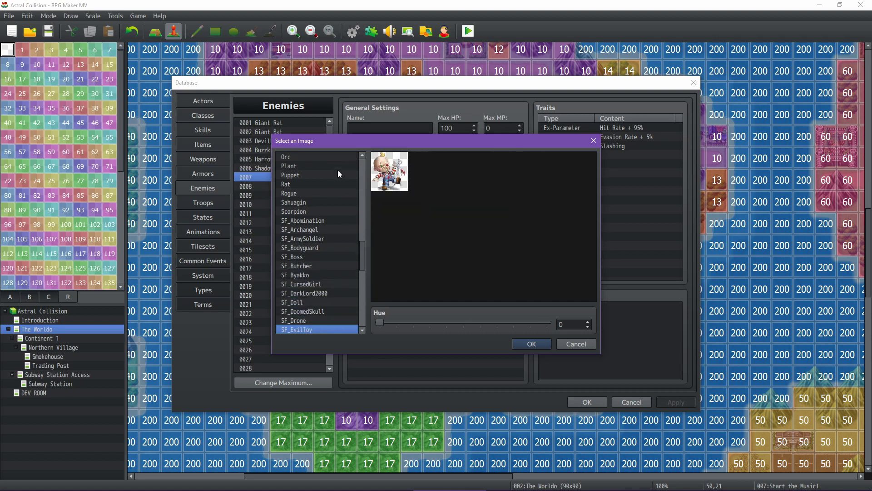
{"action": "key", "text": "Down"}
{"action": "key", "text": "Down"}
{"action": "key", "text": "Down"}
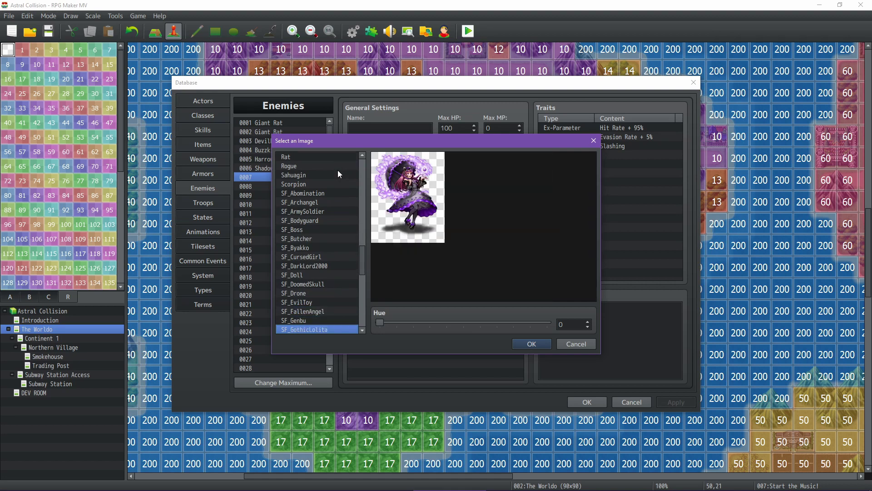
Recheck the SF_Genbu battler, and continue previewing from SF_GothicLolita through SF_MadDoctor
{"action": "key", "text": "Up"}
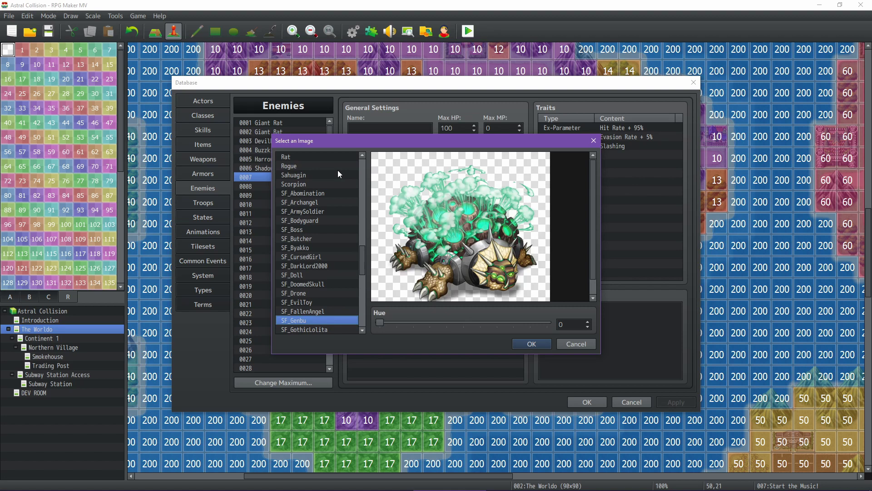
{"action": "key", "text": "Down"}
{"action": "key", "text": "Down"}
{"action": "key", "text": "Down"}
{"action": "key", "text": "Down"}
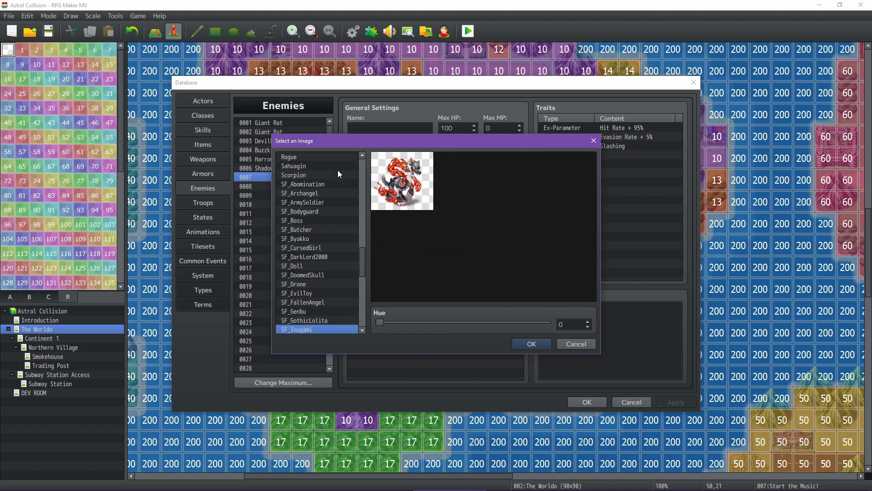
{"action": "key", "text": "Down"}
{"action": "key", "text": "Down"}
{"action": "key", "text": "Down"}
{"action": "key", "text": "Down"}
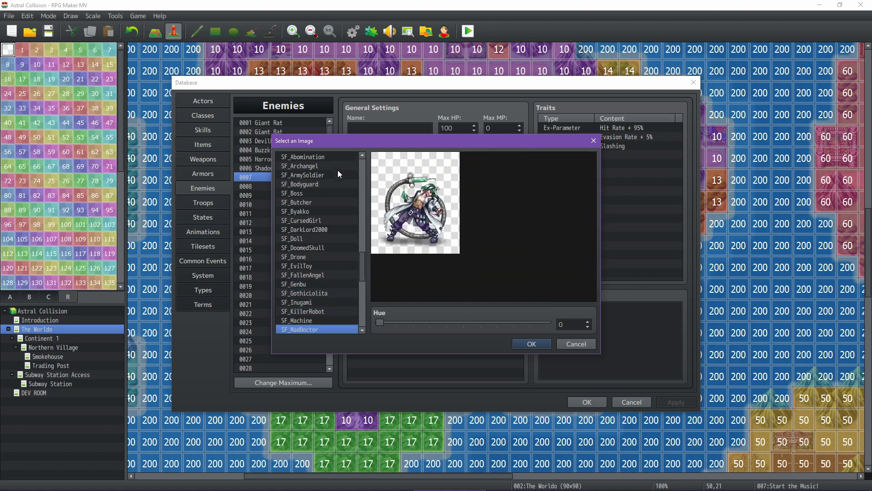
Preview the remaining science-fiction battlers from SF_MechaSuit through SF_Zombie, including SF_Seiryu, SF_Suzaku and SF_Tengu
{"action": "key", "text": "Down"}
{"action": "key", "text": "Down"}
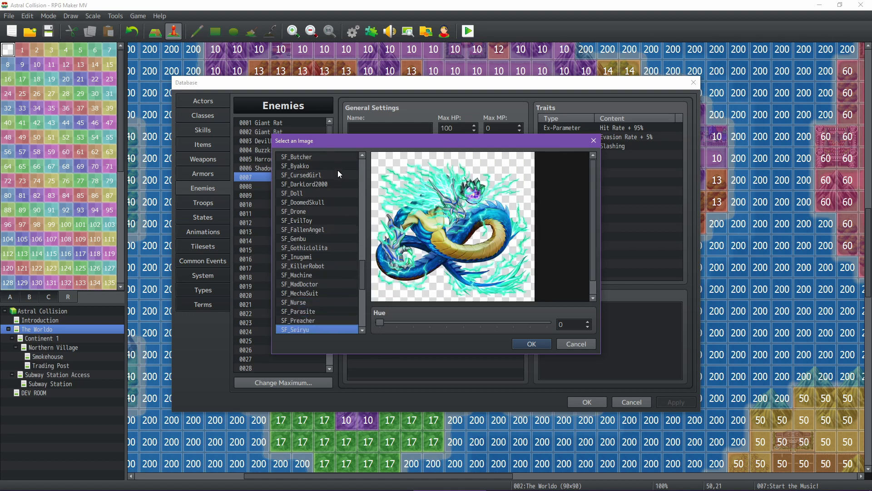
{"action": "key", "text": "Down"}
{"action": "key", "text": "Down"}
{"action": "key", "text": "Down"}
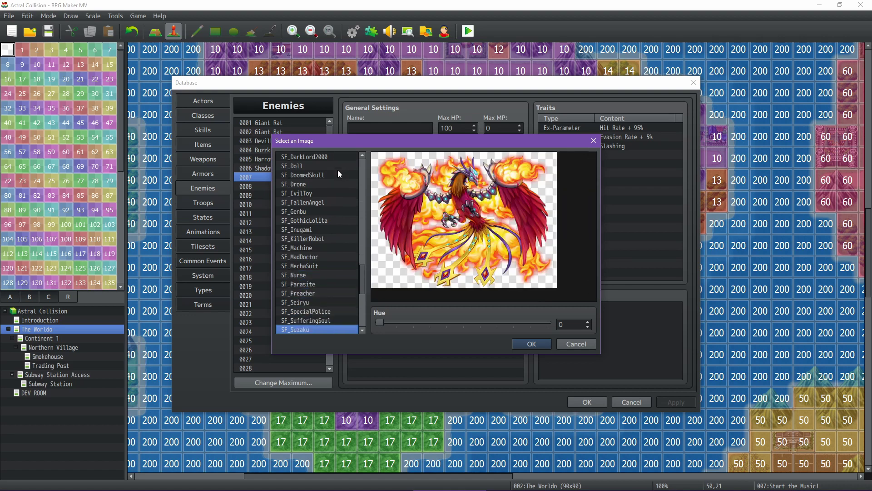
{"action": "key", "text": "Down"}
{"action": "key", "text": "Down"}
{"action": "key", "text": "Down"}
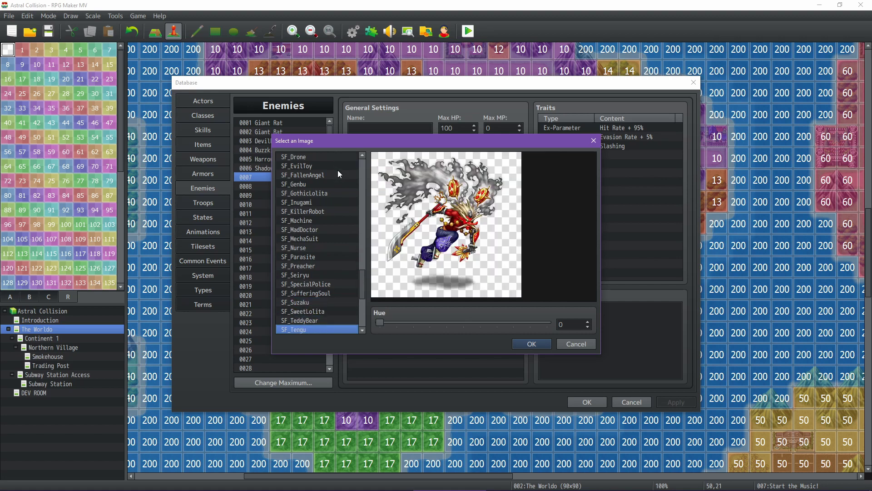
{"action": "key", "text": "Down"}
{"action": "key", "text": "Down"}
{"action": "key", "text": "Down"}
{"action": "key", "text": "Down"}
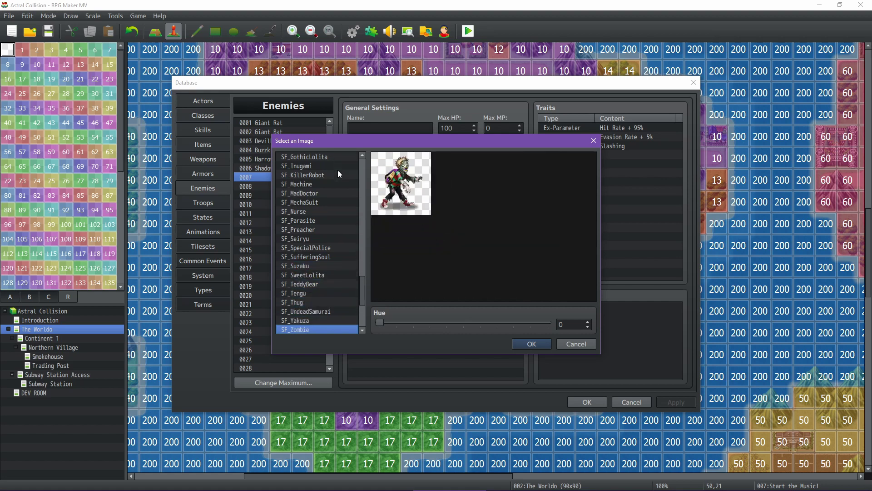
Preview the battlers from Skeleton through Swordsman, including Slime, Snake, Soldier, Spider and Succubus
{"action": "key", "text": "Down"}
{"action": "key", "text": "Down"}
{"action": "key", "text": "Down"}
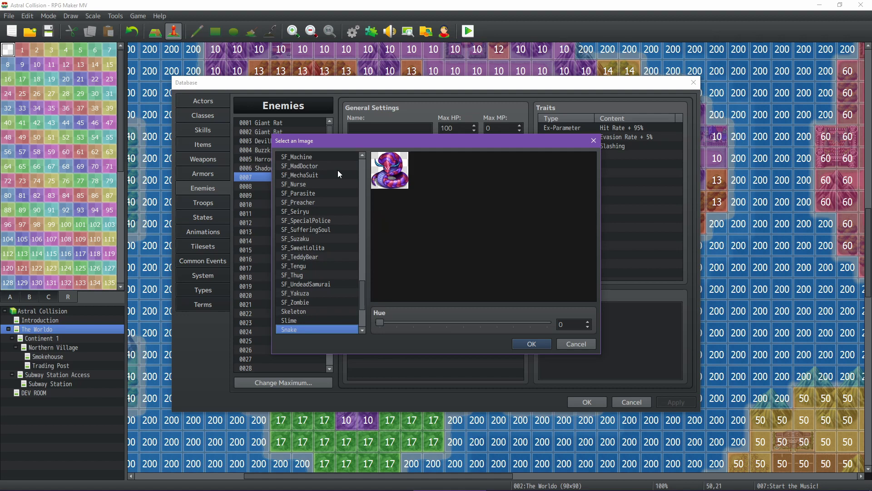
{"action": "key", "text": "Down"}
{"action": "key", "text": "Up"}
{"action": "key", "text": "Down"}
{"action": "key", "text": "Down"}
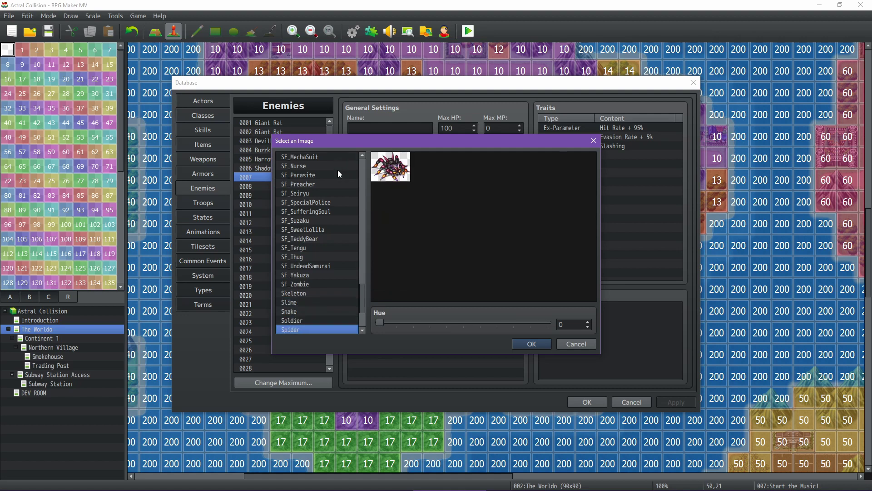
{"action": "key", "text": "Down"}
{"action": "key", "text": "Down"}
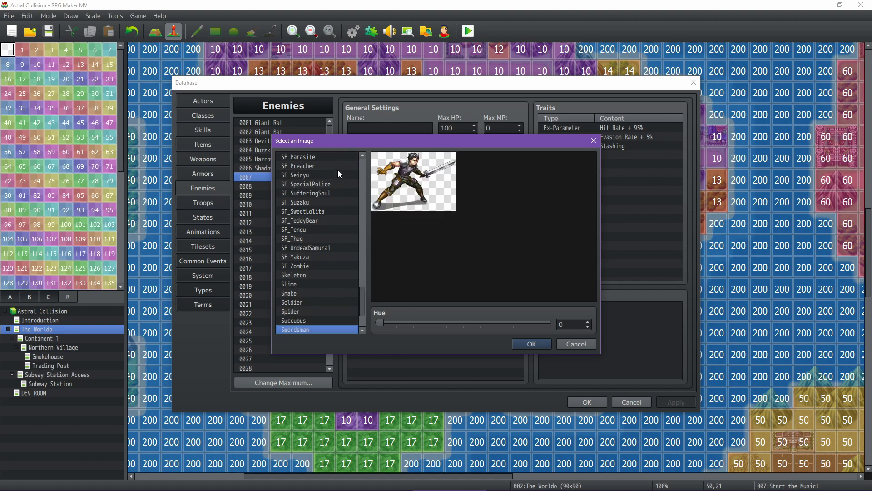
Preview the remaining battlers from Vampire through Zombie, including Waterspirit, Werewolf, Willowisp and Windspirit
{"action": "key", "text": "Down"}
{"action": "key", "text": "Down"}
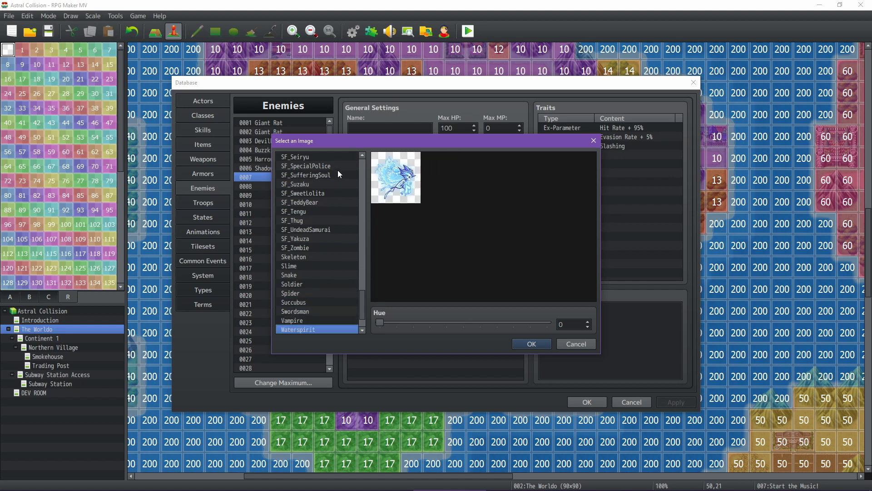
{"action": "key", "text": "Down"}
{"action": "key", "text": "Up"}
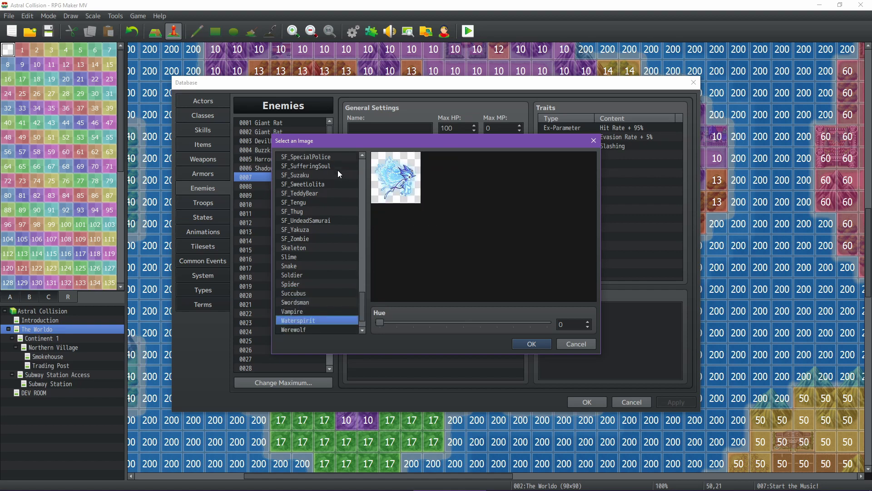
{"action": "key", "text": "Down"}
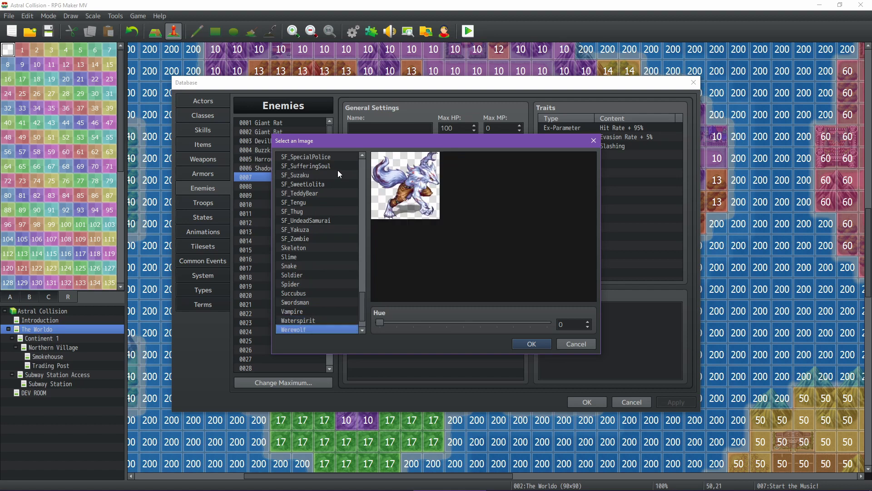
{"action": "key", "text": "Down"}
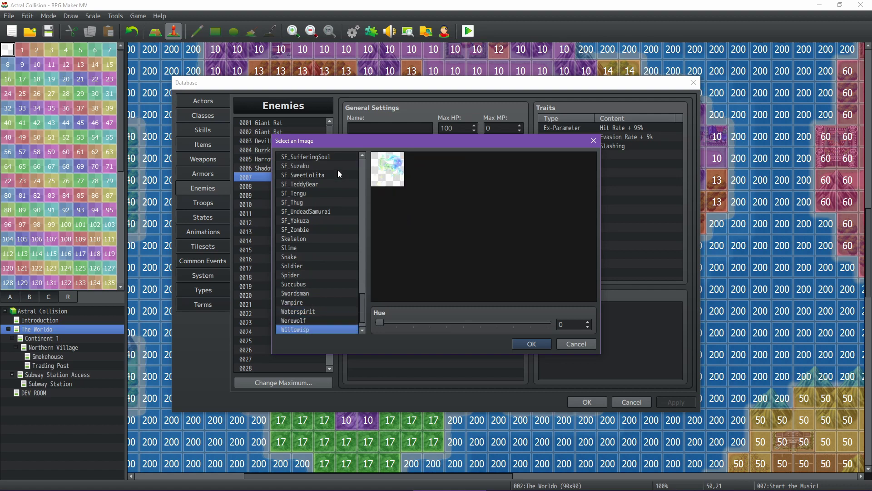
{"action": "key", "text": "Down"}
{"action": "key", "text": "Down"}
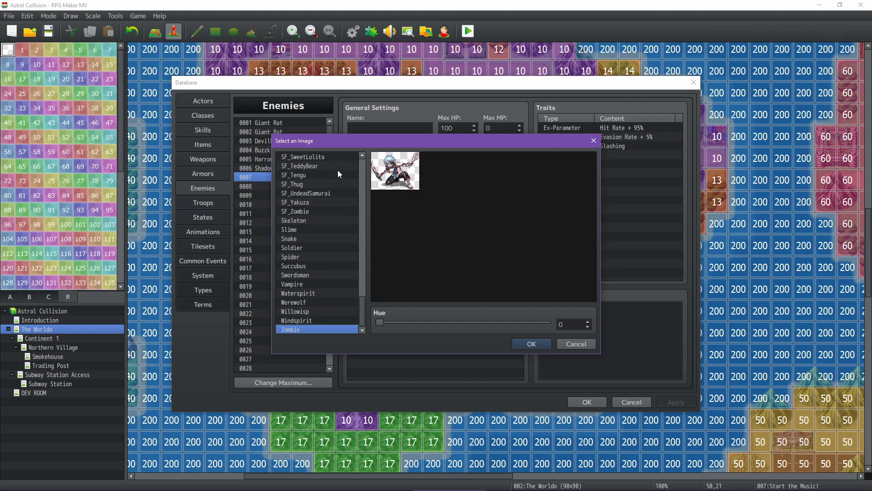
Recheck the Slime, Snake and Spider battlers
{"action": "left_click", "coordinate": [295, 229]}
{"action": "left_click", "coordinate": [296, 238]}
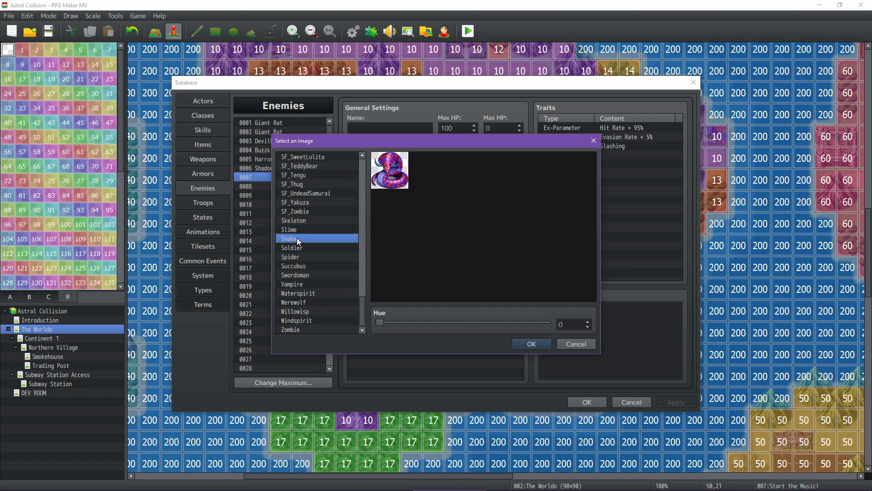
{"action": "left_click", "coordinate": [301, 257]}
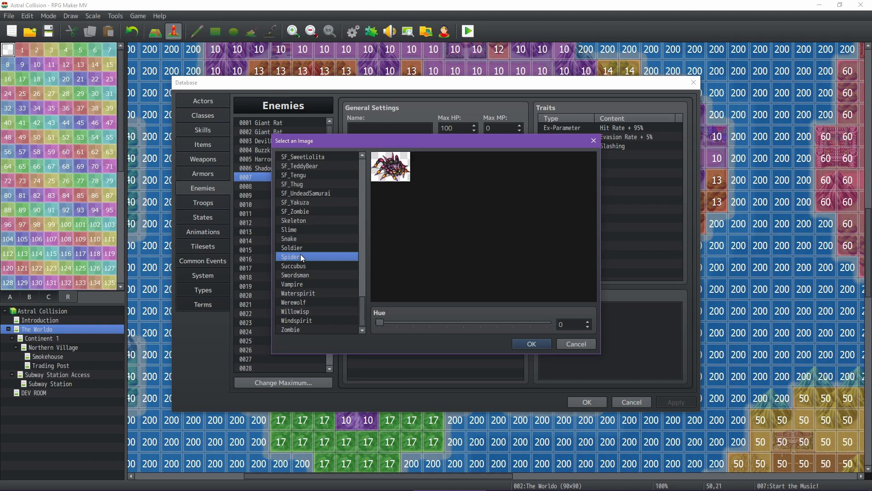
Go back to the start of the battler list and preview Bat, Behemoth, Cerberus, Chimera, Cockatrice and Dragon
{"action": "left_click_drag", "start_coordinate": [363, 312], "coordinate": [363, 162]}
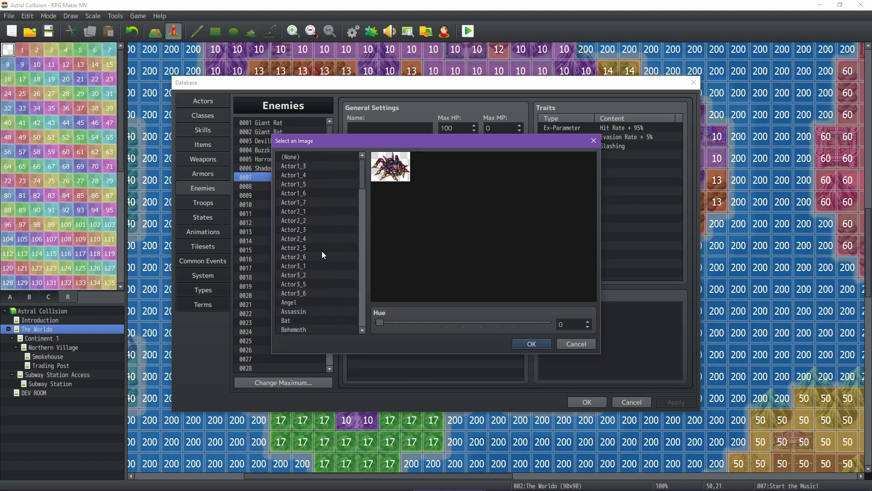
{"action": "left_click", "coordinate": [296, 273]}
{"action": "scroll", "coordinate": [315, 268], "scroll_direction": "down", "scroll_amount": 2}
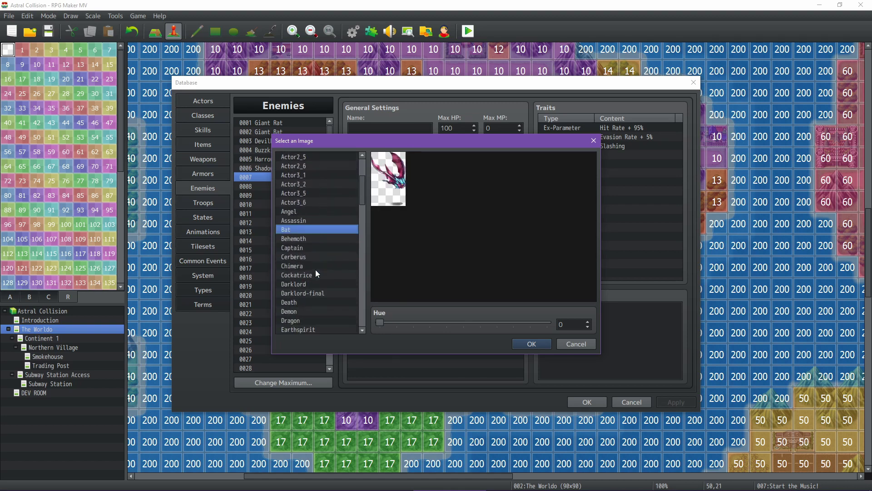
{"action": "left_click", "coordinate": [303, 241]}
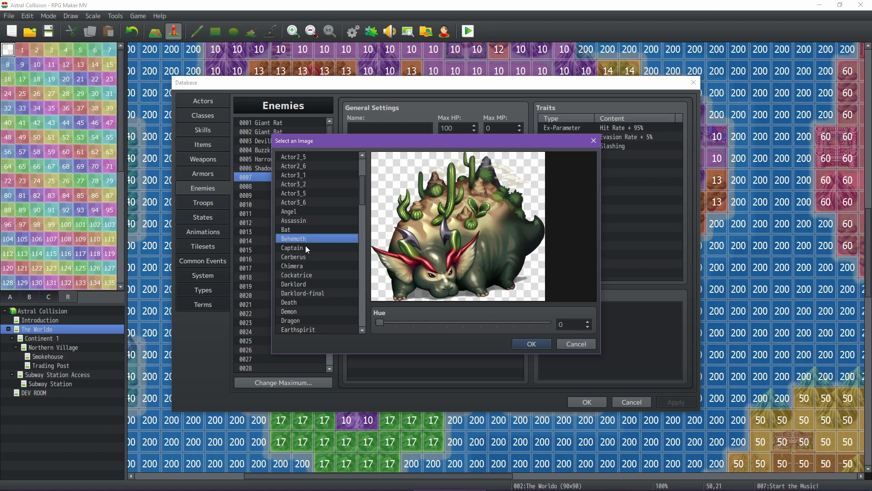
{"action": "left_click", "coordinate": [307, 258]}
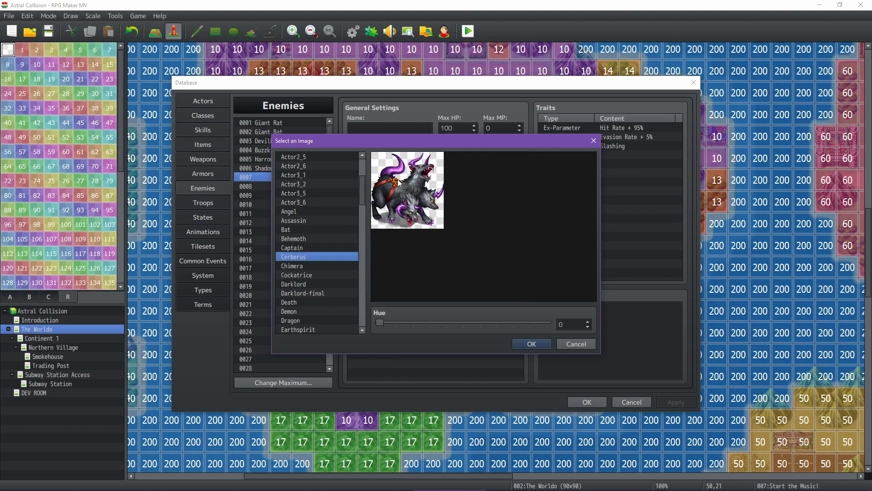
{"action": "left_click", "coordinate": [303, 267]}
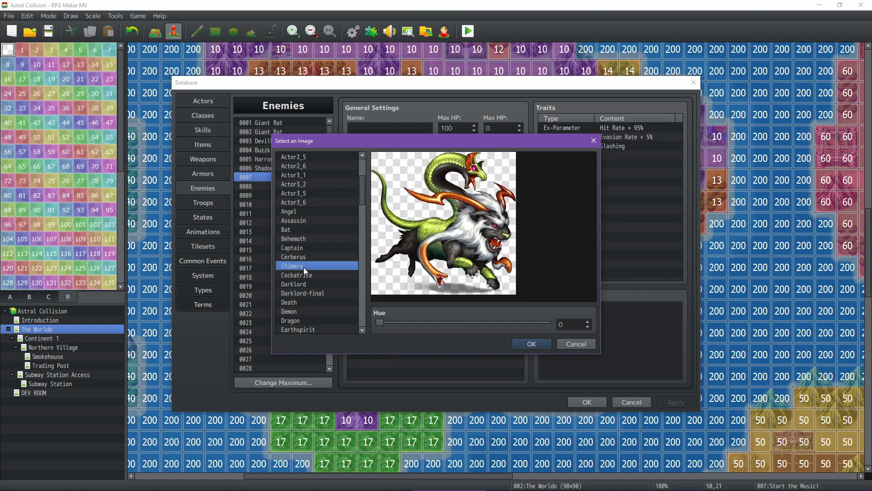
{"action": "scroll", "coordinate": [312, 257], "scroll_direction": "down", "scroll_amount": 1}
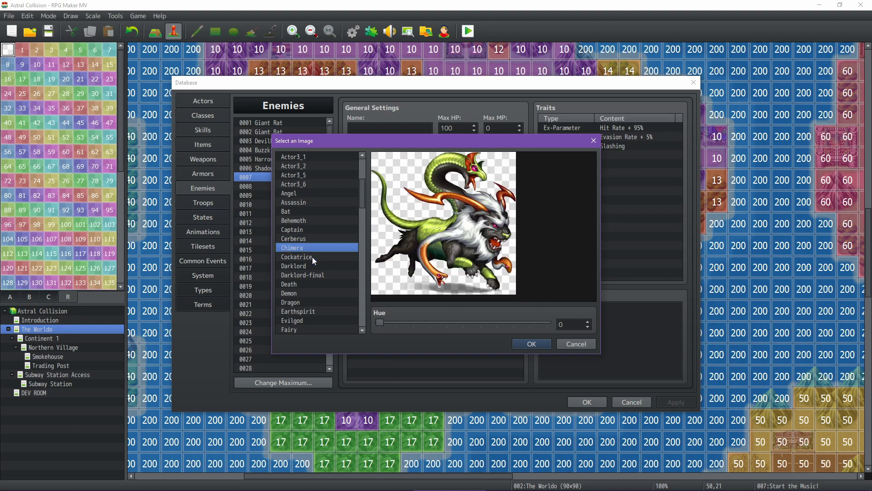
{"action": "left_click", "coordinate": [312, 248]}
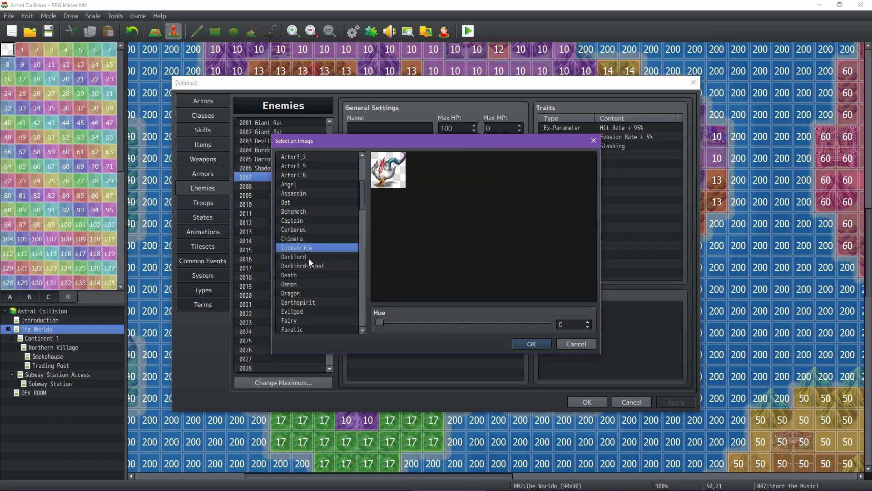
{"action": "left_click", "coordinate": [299, 293]}
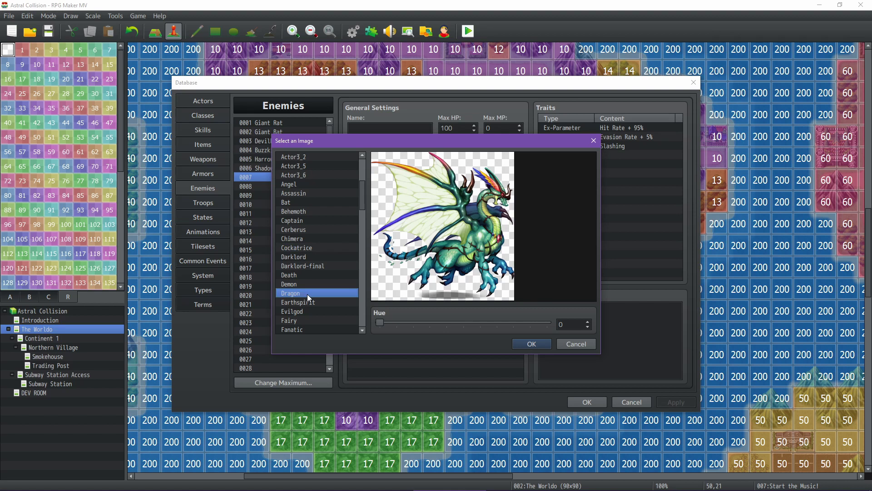
Preview the Fairy, Firespirit, Gargoyle, Garuda and Gazer battlers, and leave the image selection without choosing one
{"action": "scroll", "coordinate": [308, 296], "scroll_direction": "down", "scroll_amount": 1}
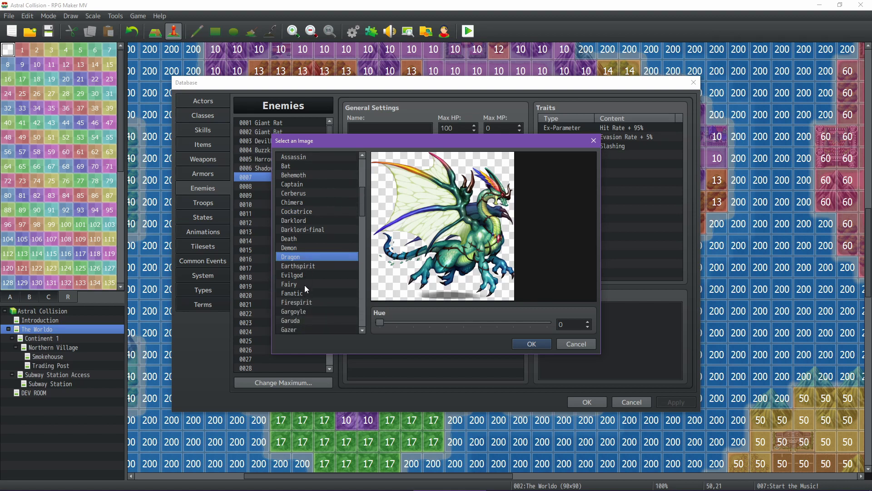
{"action": "left_click", "coordinate": [301, 287]}
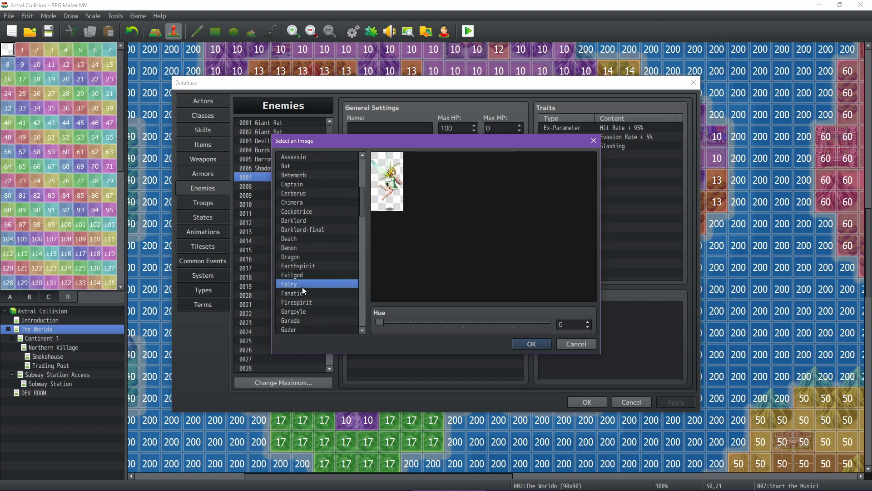
{"action": "left_click", "coordinate": [313, 302]}
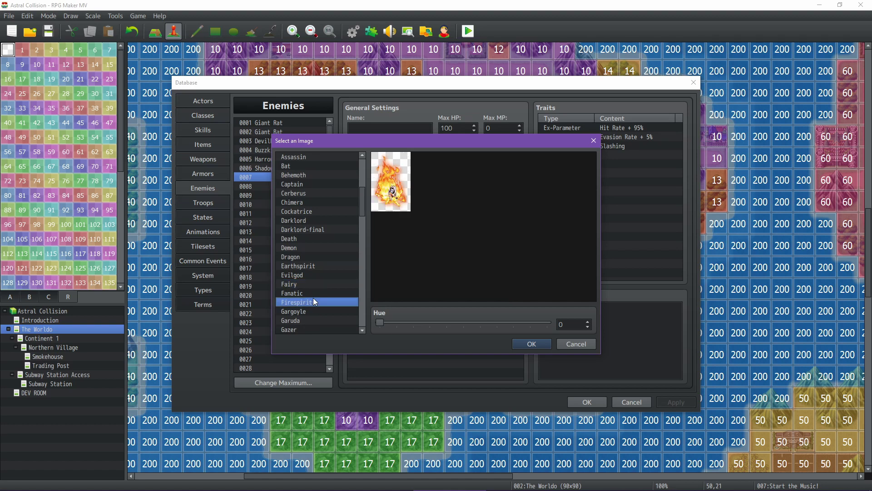
{"action": "scroll", "coordinate": [313, 298], "scroll_direction": "down", "scroll_amount": 1}
{"action": "left_click", "coordinate": [310, 286]}
{"action": "left_click", "coordinate": [308, 293]}
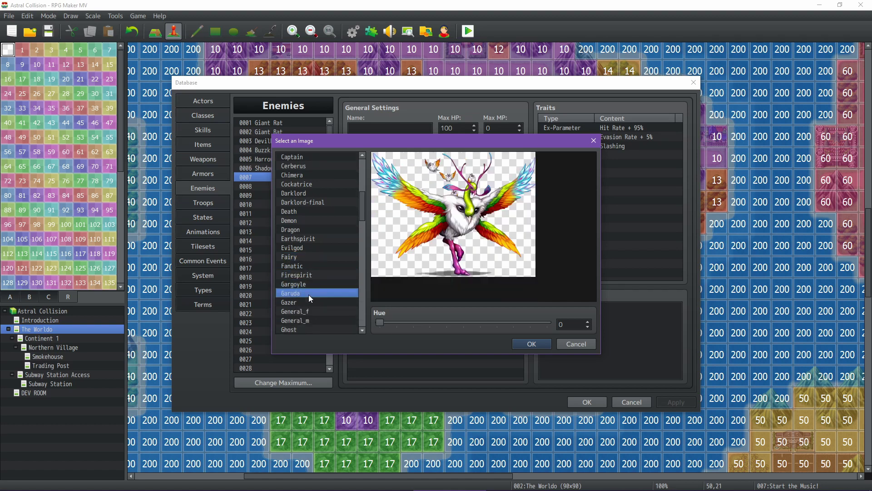
{"action": "left_click", "coordinate": [308, 302]}
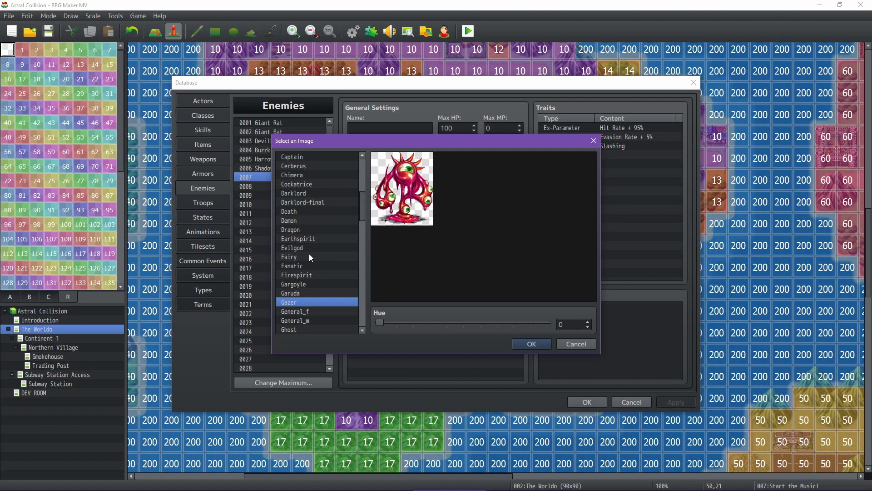
{"action": "left_click", "coordinate": [576, 344]}
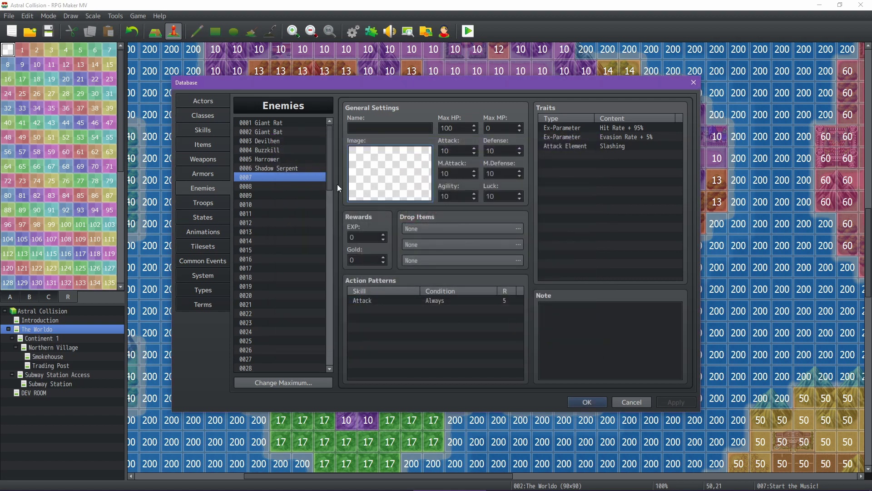
Review the enemy entries between Shadow Serpent and Giant Rat, and close the database without applying changes
{"action": "left_click", "coordinate": [298, 167]}
{"action": "key", "text": "Up"}
{"action": "key", "text": "Up"}
{"action": "key", "text": "Up"}
{"action": "key", "text": "Up"}
{"action": "key", "text": "Up"}
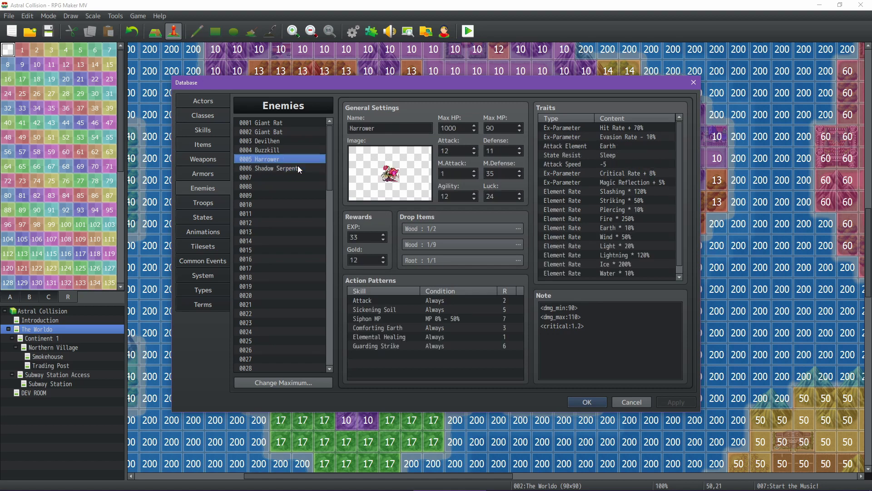
{"action": "key", "text": "Down"}
{"action": "key", "text": "Down"}
{"action": "key", "text": "Down"}
{"action": "key", "text": "Down"}
{"action": "key", "text": "Down"}
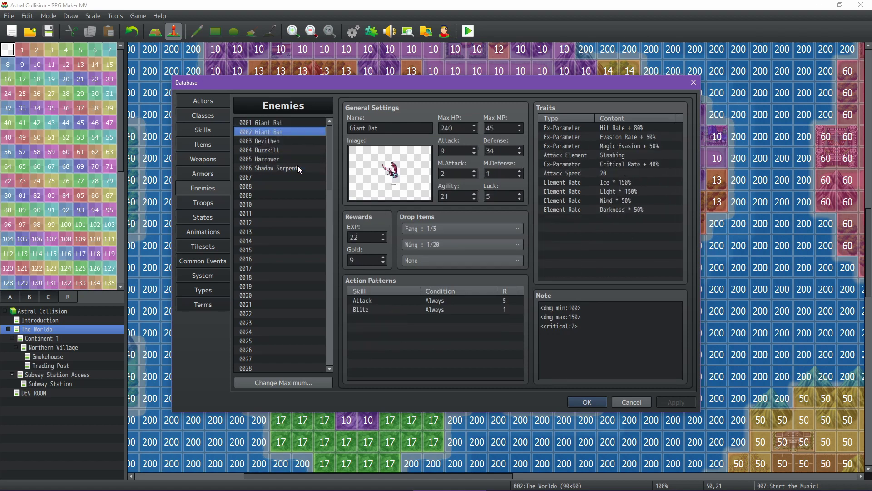
{"action": "left_click", "coordinate": [630, 402]}
Examine the region 80 island and the region 90 continent on The Worldo map
{"action": "middle_click", "coordinate": [598, 298]}
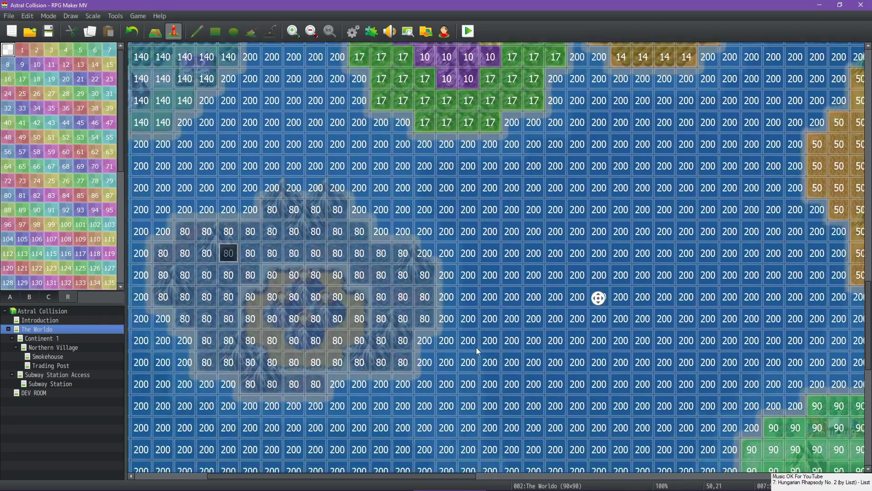
{"action": "middle_click", "coordinate": [476, 347]}
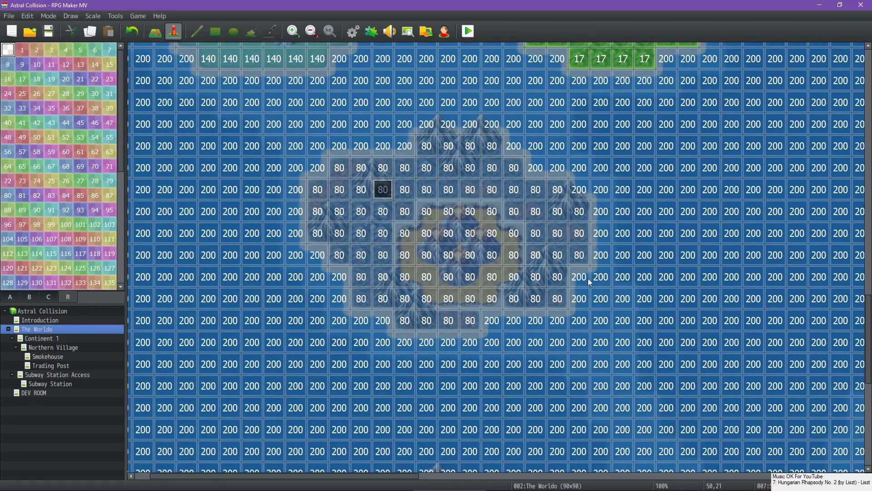
{"action": "middle_click", "coordinate": [581, 225]}
{"action": "middle_click", "coordinate": [648, 206]}
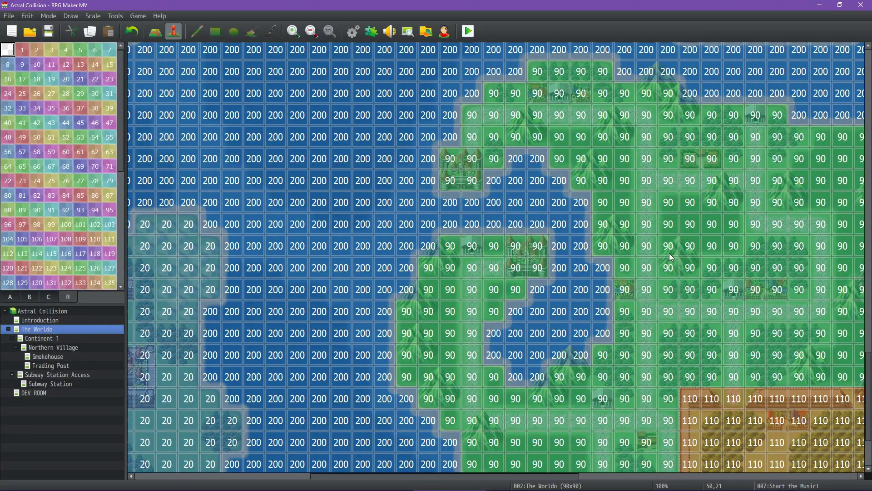
{"action": "middle_click", "coordinate": [545, 226]}
{"action": "middle_click", "coordinate": [493, 185]}
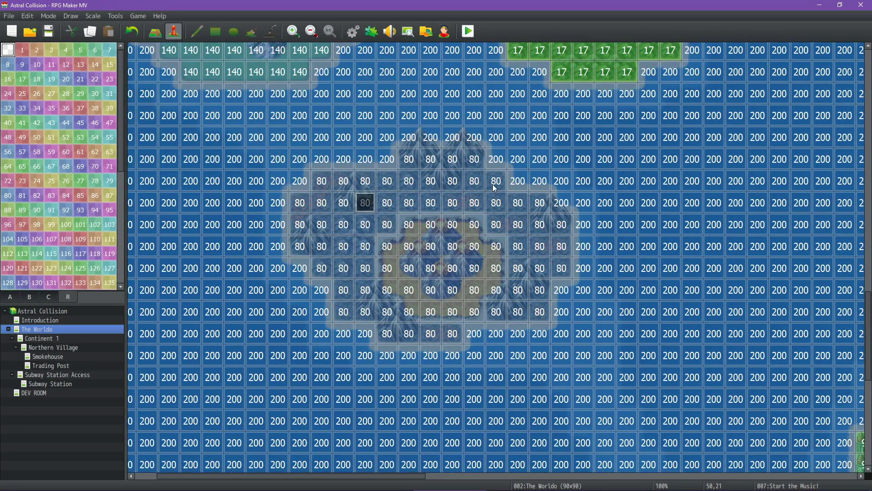
Examine the continent divided into regions 10 to 17 on The Worldo map
{"action": "middle_click", "coordinate": [562, 251]}
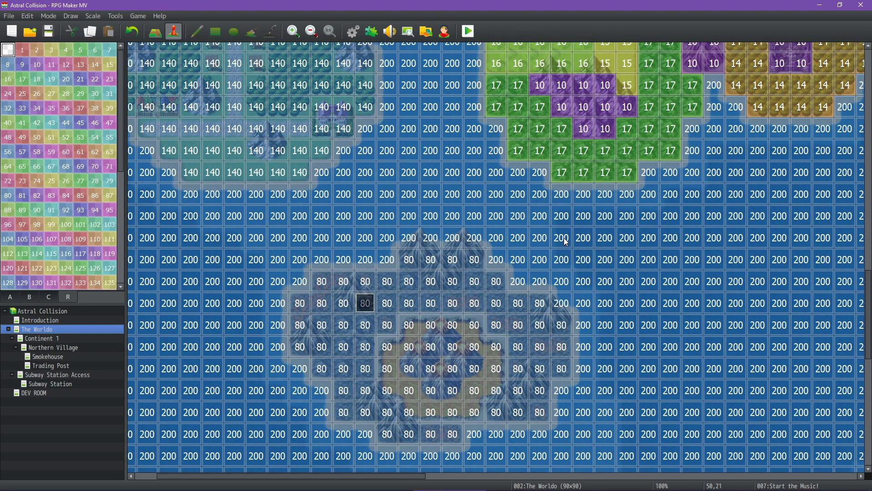
{"action": "middle_click", "coordinate": [563, 238]}
{"action": "middle_click", "coordinate": [526, 277]}
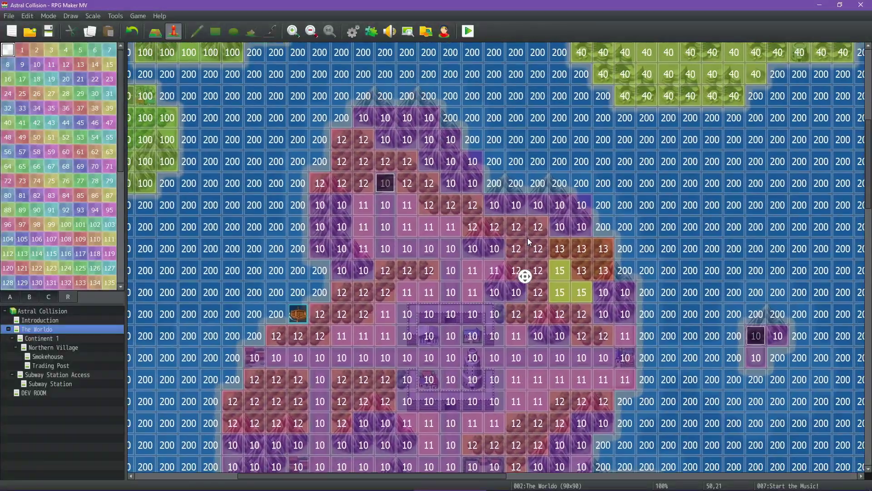
{"action": "middle_click", "coordinate": [494, 236]}
{"action": "middle_click", "coordinate": [496, 239]}
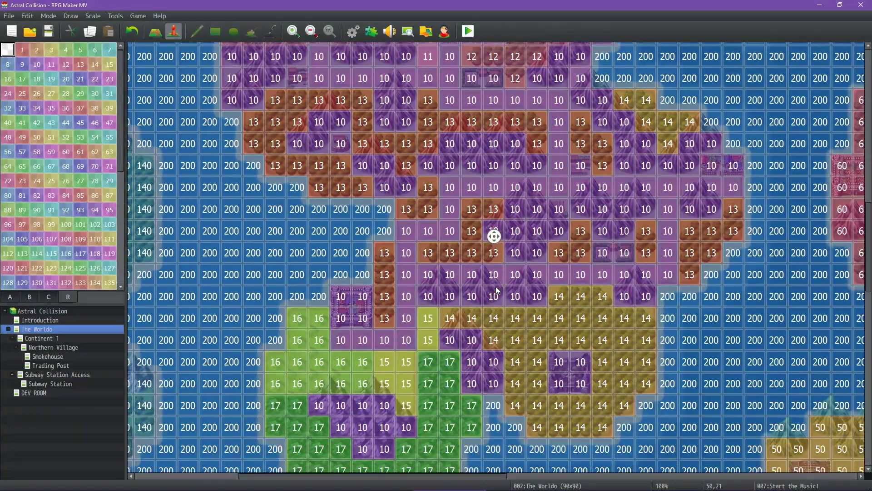
{"action": "middle_click", "coordinate": [493, 247]}
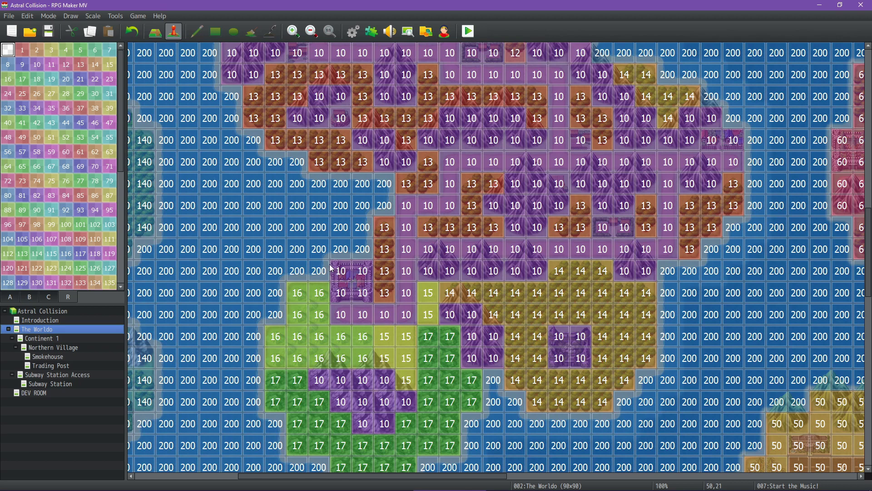
Review the Healing Potion and Omnicure Root entries among the database items, and close the database without applying changes
{"action": "left_click", "coordinate": [350, 31]}
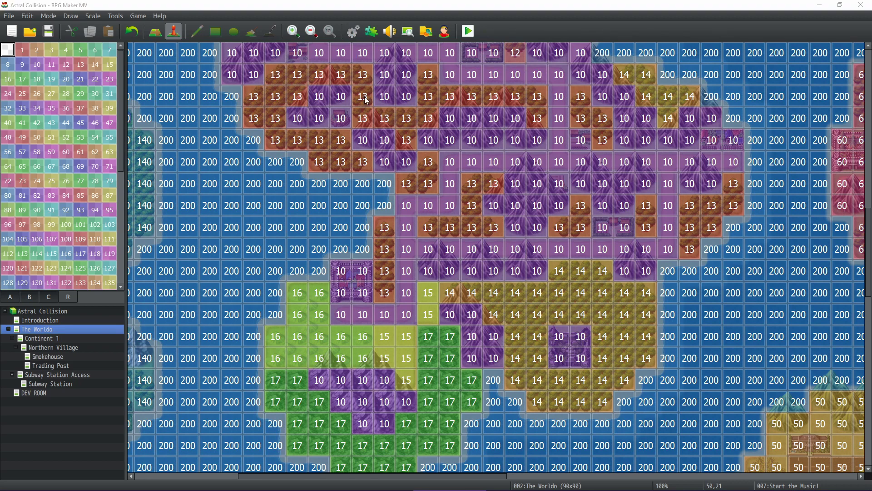
{"action": "left_click", "coordinate": [207, 144]}
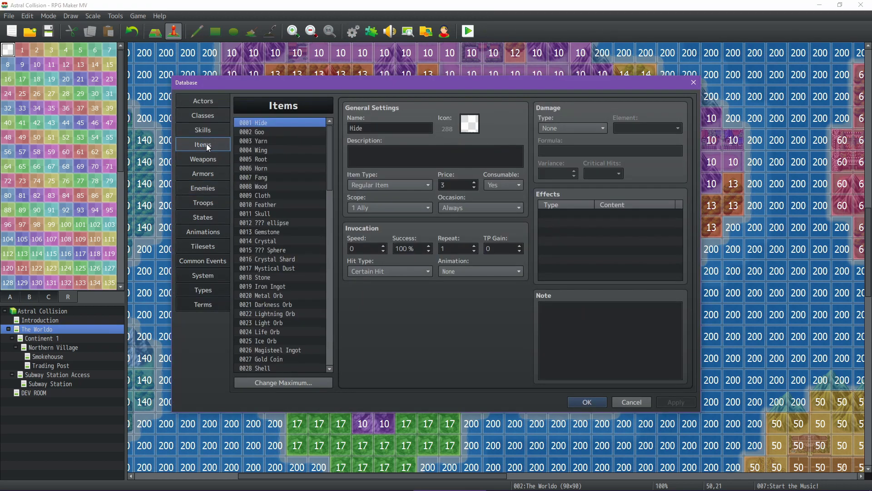
{"action": "scroll", "coordinate": [295, 271], "scroll_direction": "down", "scroll_amount": 6}
{"action": "scroll", "coordinate": [296, 281], "scroll_direction": "down", "scroll_amount": 1}
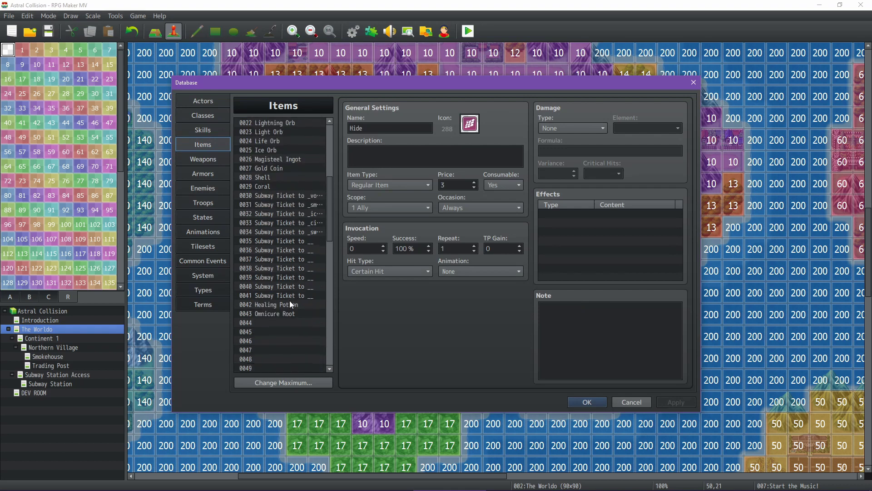
{"action": "left_click", "coordinate": [290, 301]}
{"action": "left_click", "coordinate": [283, 315]}
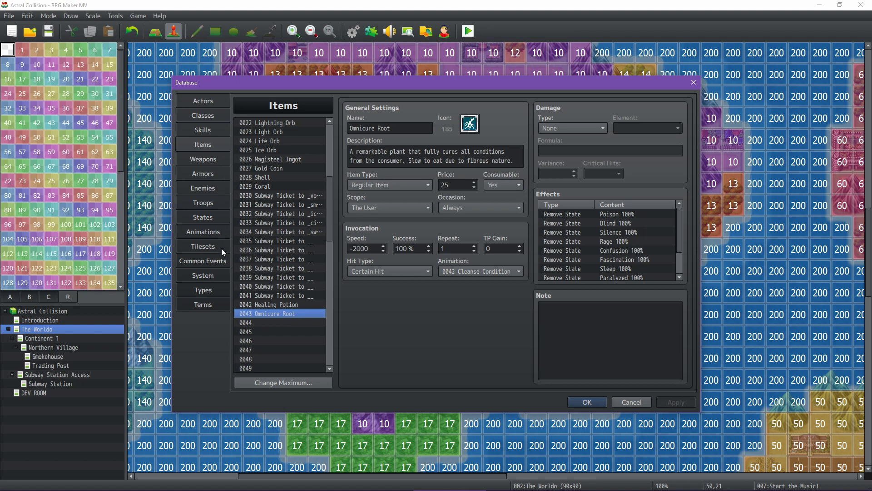
{"action": "left_click", "coordinate": [628, 402]}
Switch to the Astral Collision spreadsheet and examine the class skill tables and the skills-per-level breakdown on the Math/Overview sheet
{"action": "mouse_move", "coordinate": [436, 487]}
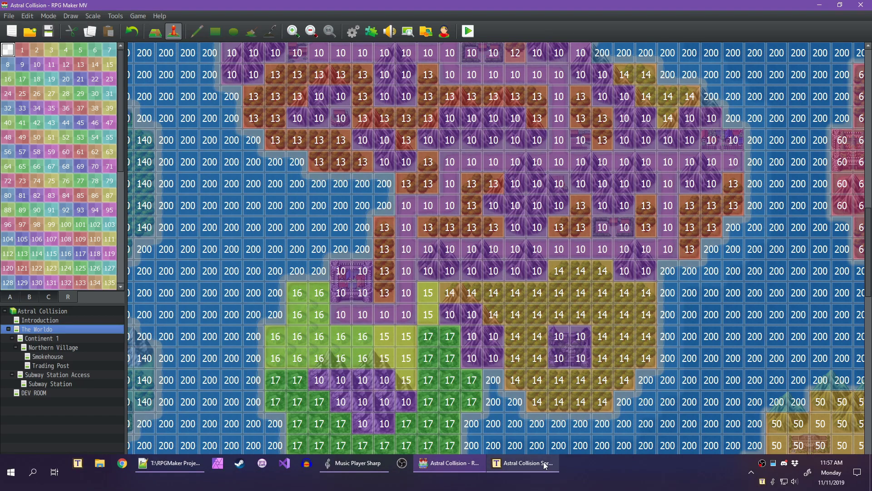
{"action": "left_click", "coordinate": [522, 462]}
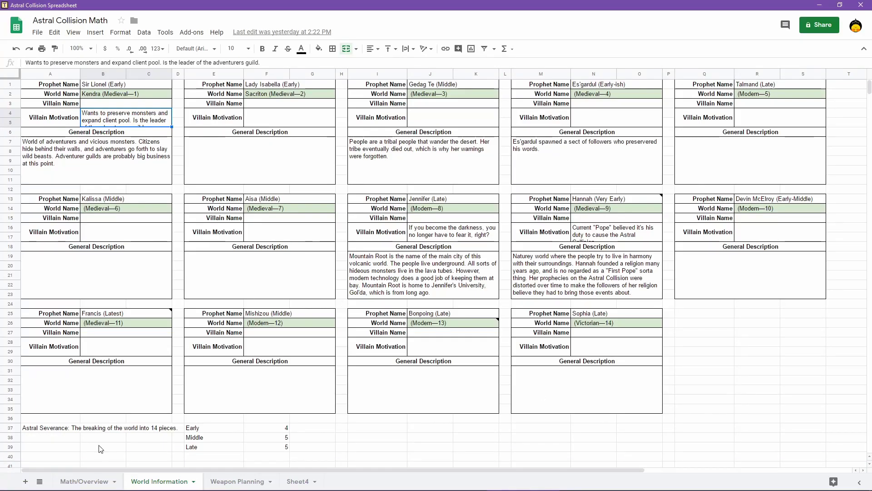
{"action": "left_click", "coordinate": [80, 482]}
{"action": "scroll", "coordinate": [566, 271], "scroll_direction": "down", "scroll_amount": 10}
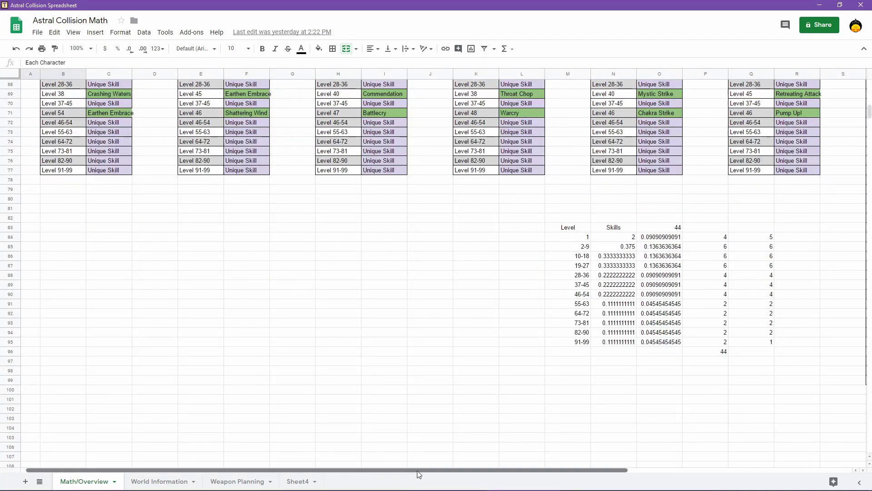
{"action": "left_click_drag", "start_coordinate": [419, 472], "coordinate": [590, 472]}
{"action": "scroll", "coordinate": [660, 326], "scroll_direction": "up", "scroll_amount": 10}
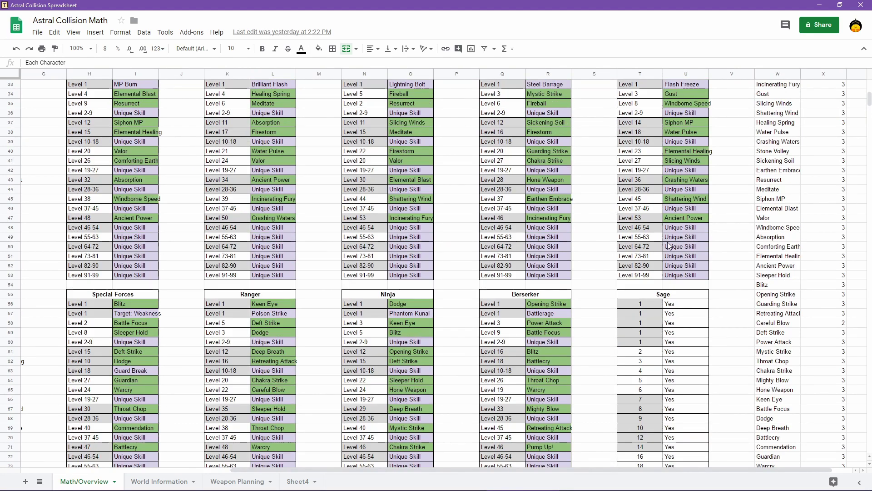
{"action": "scroll", "coordinate": [660, 326], "scroll_direction": "down", "scroll_amount": 10}
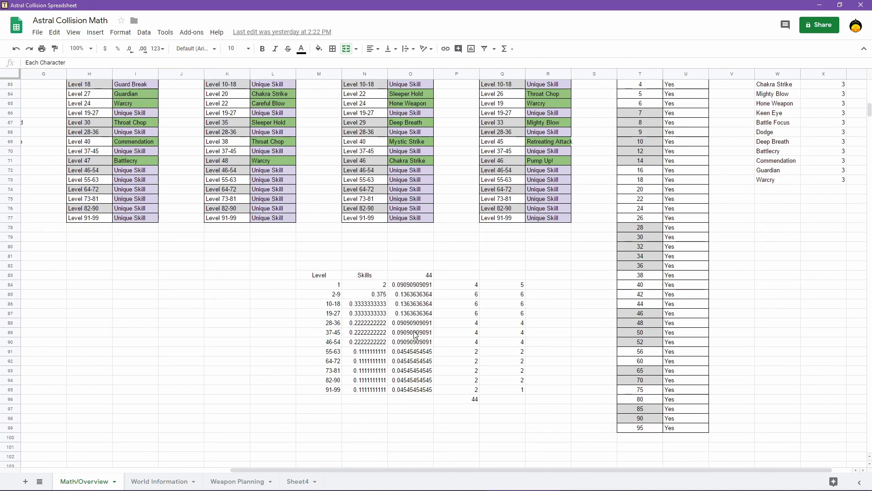
{"action": "scroll", "coordinate": [613, 315], "scroll_direction": "up", "scroll_amount": 10}
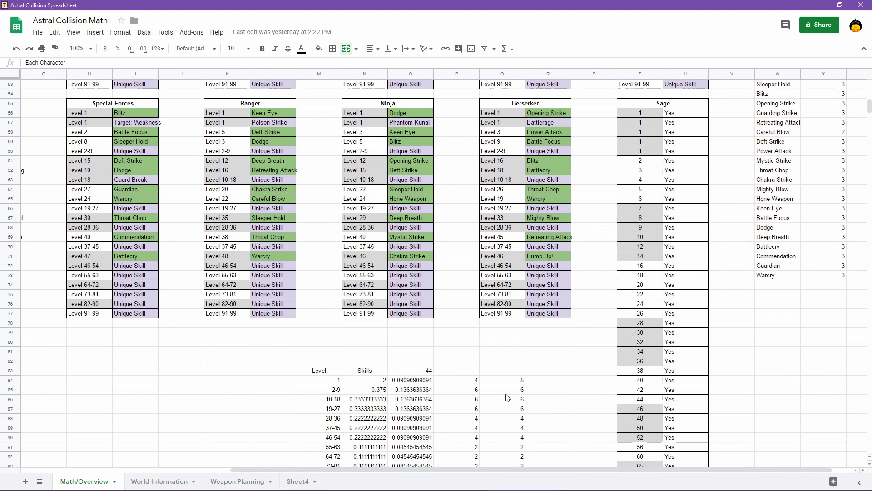
{"action": "scroll", "coordinate": [425, 327], "scroll_direction": "down", "scroll_amount": 10}
Switch to Notepad++ and examine the HP and MP regeneration functions in AC_Modifications.js, including the water divisor in regenerateMp
{"action": "mouse_move", "coordinate": [565, 489]}
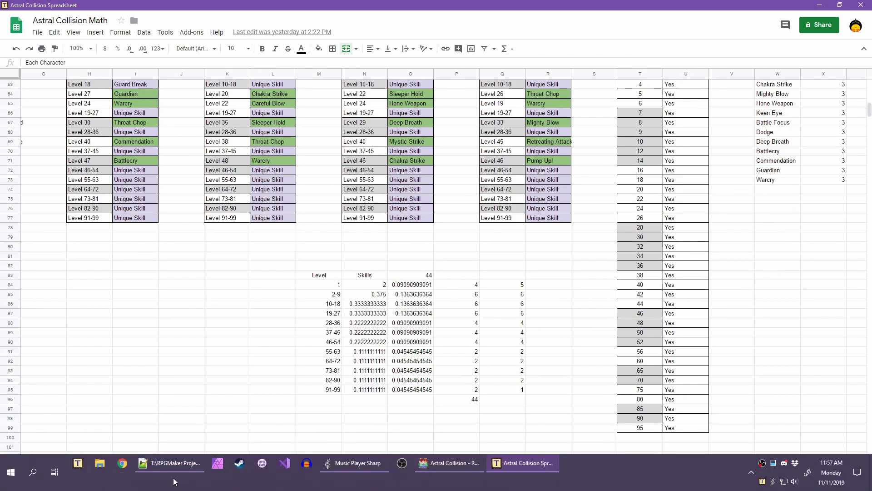
{"action": "left_click", "coordinate": [157, 463]}
{"action": "scroll", "coordinate": [500, 257], "scroll_direction": "up", "scroll_amount": 15}
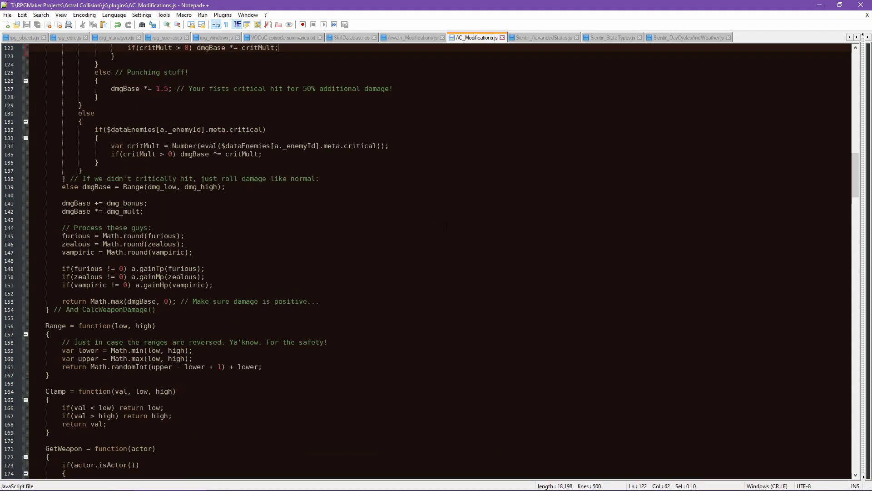
{"action": "scroll", "coordinate": [500, 257], "scroll_direction": "down", "scroll_amount": 20}
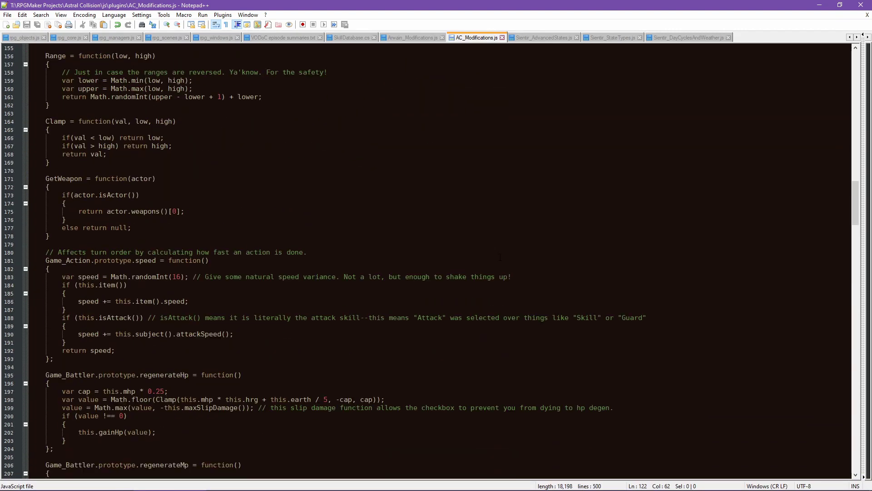
{"action": "scroll", "coordinate": [500, 257], "scroll_direction": "down", "scroll_amount": 5}
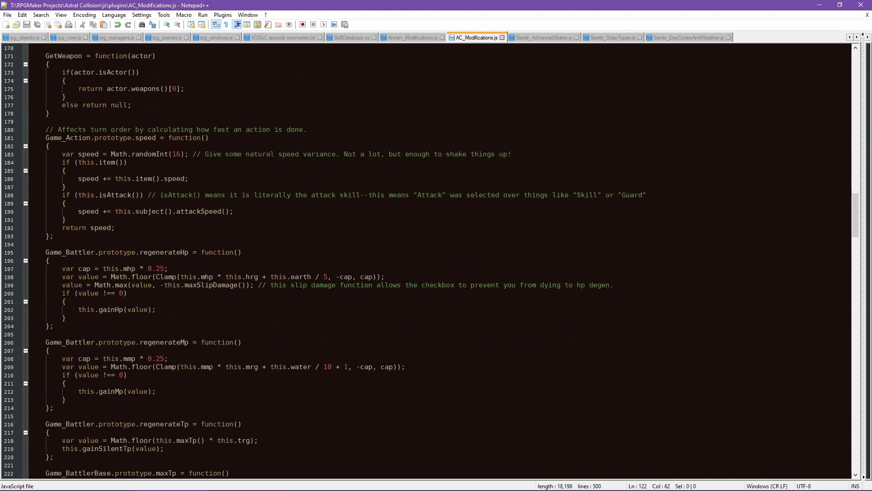
{"action": "scroll", "coordinate": [280, 337], "scroll_direction": "down", "scroll_amount": 4}
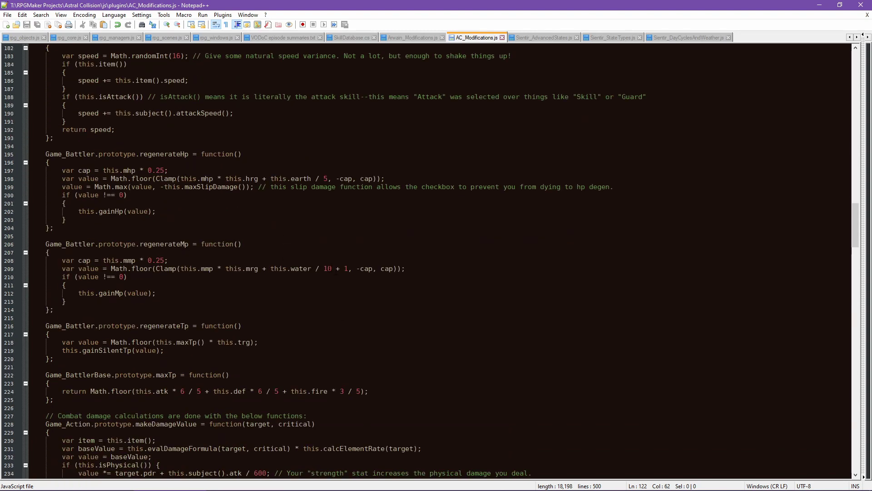
{"action": "double_click", "coordinate": [328, 268]}
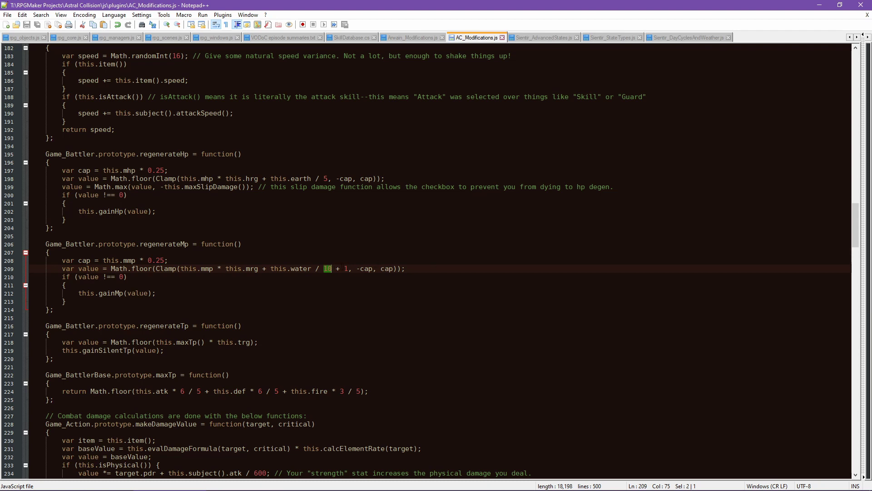
{"action": "key", "text": "Left"}
Switch back to RPG Maker MV and start a new game in a playtest
{"action": "mouse_move", "coordinate": [562, 487]}
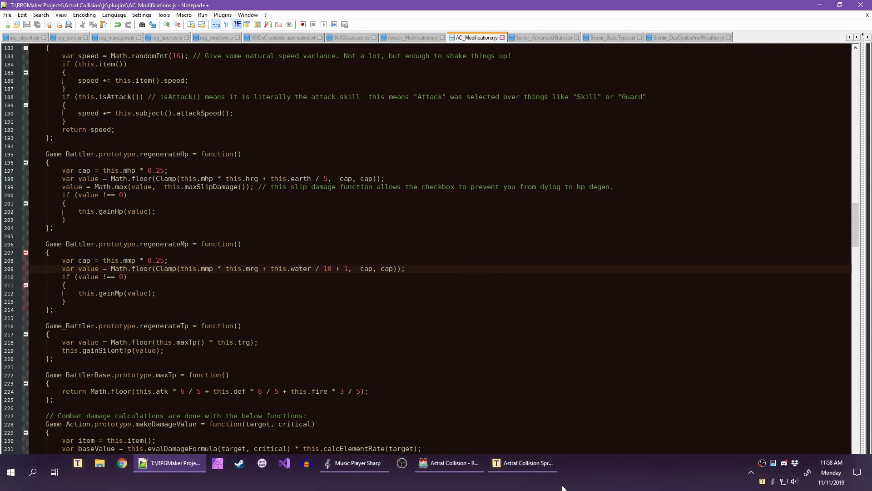
{"action": "left_click", "coordinate": [462, 471]}
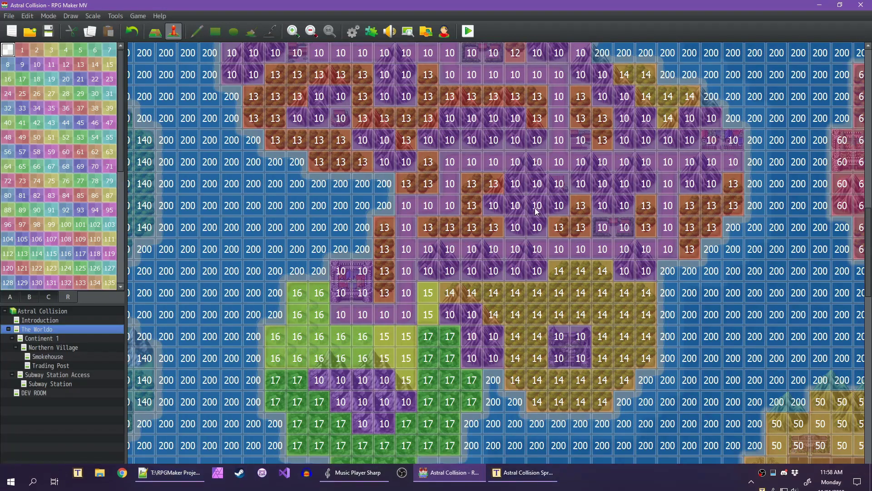
{"action": "left_click", "coordinate": [469, 33]}
{"action": "key", "text": "Return"}
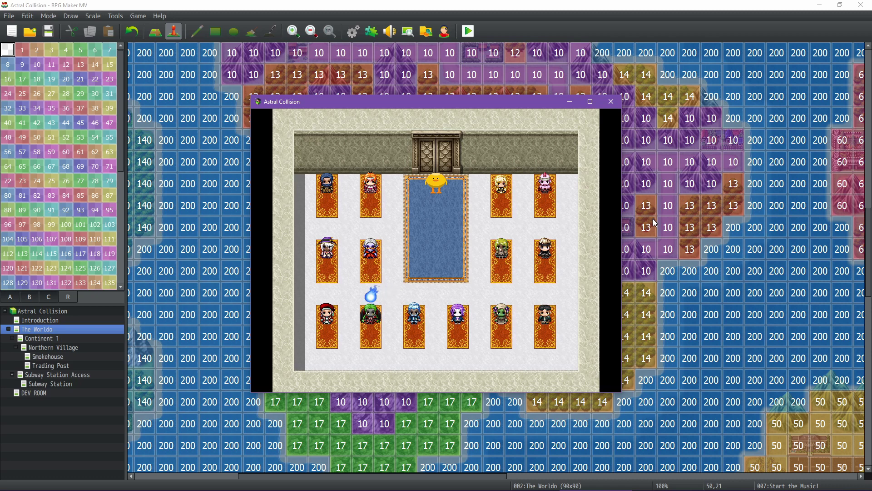
Talk to the white-haired prophet without recruiting him, and recruit the red-capped prophet from the row below
{"action": "key", "text": "Up"}
{"action": "key", "text": "Return"}
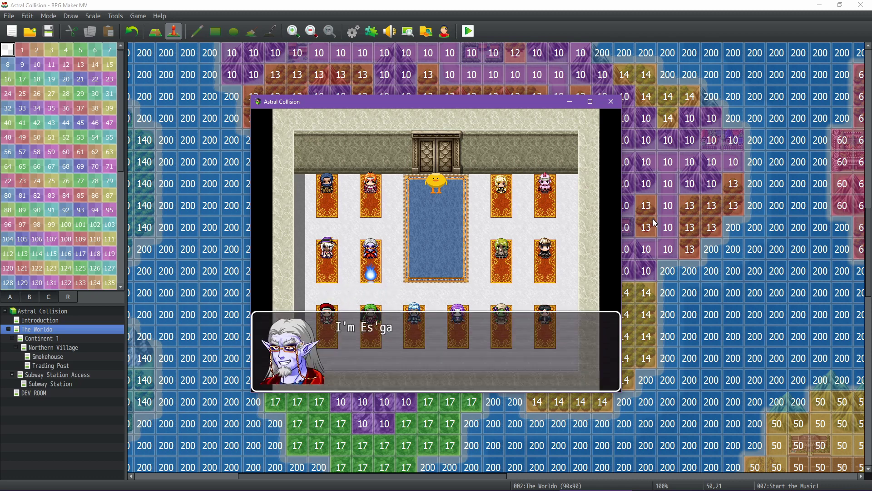
{"action": "key", "text": "Return"}
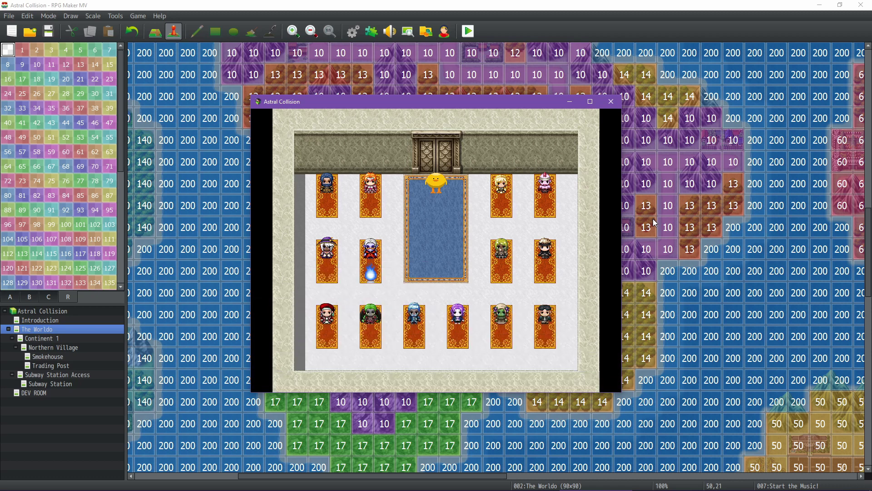
{"action": "key", "text": "Left"}
{"action": "key", "text": "Return"}
{"action": "key", "text": "Return"}
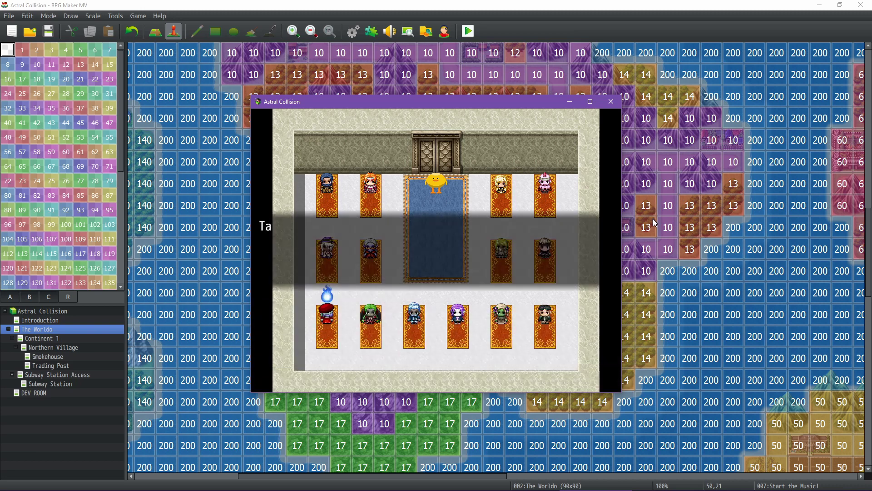
{"action": "key", "text": "Return"}
Walk to the blond Sage in the upper row east of the blue carpet and recruit her into the party
{"action": "key", "text": "Right"}
{"action": "key", "text": "Right"}
{"action": "key", "text": "Right"}
{"action": "key", "text": "Right"}
{"action": "key", "text": "Right"}
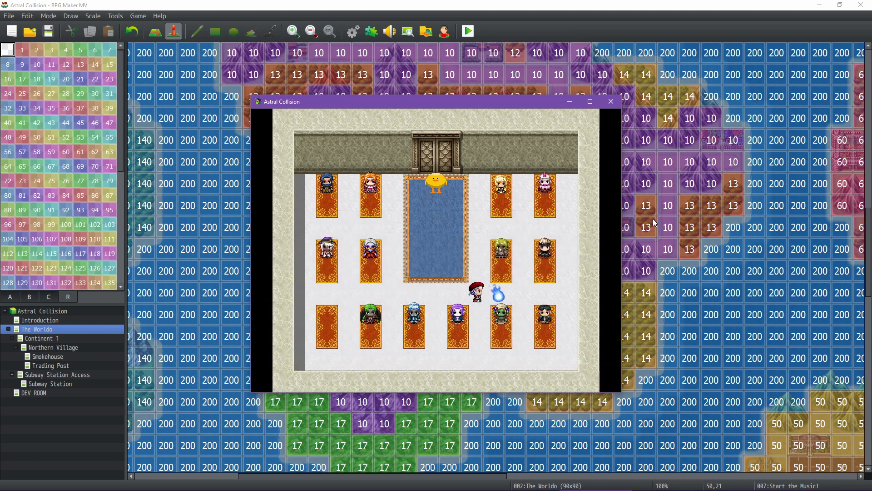
{"action": "key", "text": "Left"}
{"action": "key", "text": "Up"}
{"action": "key", "text": "Up"}
{"action": "key", "text": "Up"}
{"action": "key", "text": "Up"}
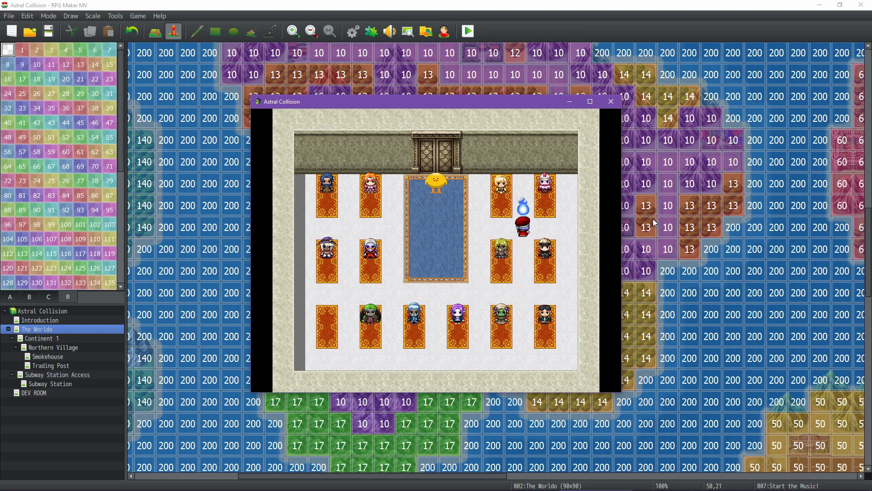
{"action": "key", "text": "Left"}
{"action": "key", "text": "Return"}
{"action": "key", "text": "Return"}
{"action": "key", "text": "Return"}
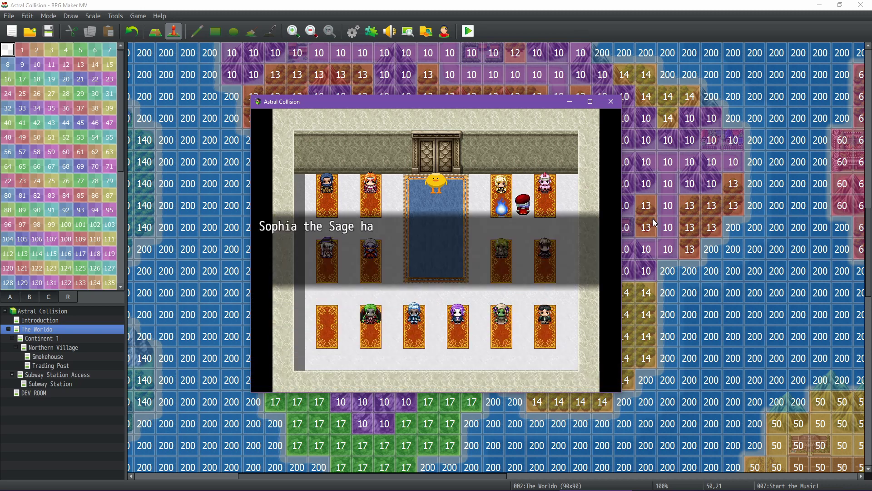
{"action": "key", "text": "Return"}
Cross to the blue-haired prophet in the hall's northwest corner and recruit him into the party
{"action": "key", "text": "Left"}
{"action": "key", "text": "Left"}
{"action": "key", "text": "Left"}
{"action": "key", "text": "Left"}
{"action": "key", "text": "Left"}
{"action": "key", "text": "Left"}
{"action": "key", "text": "Left"}
{"action": "key", "text": "Left"}
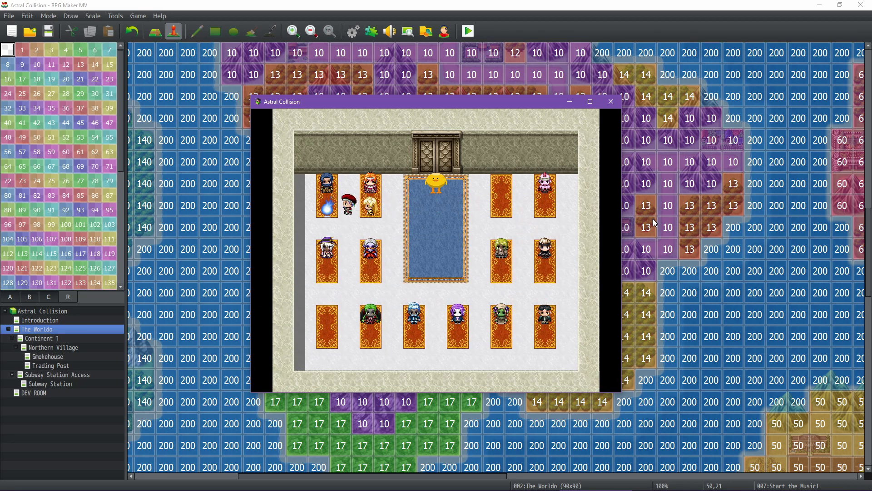
{"action": "key", "text": "Up"}
{"action": "key", "text": "Return"}
{"action": "key", "text": "Return"}
{"action": "key", "text": "Return"}
{"action": "key", "text": "Return"}
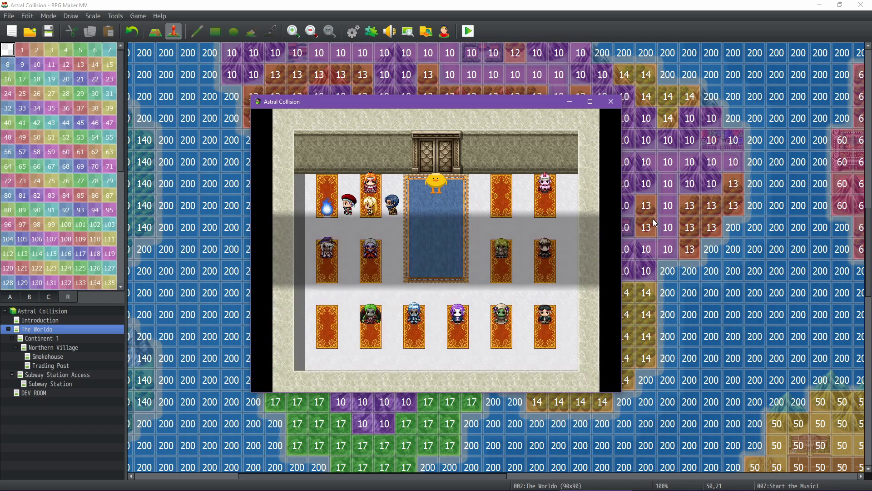
Walk down to the Druid in the lower row of the hall and recruit her as the fourth party member
{"action": "key", "text": "Down"}
{"action": "key", "text": "Right"}
{"action": "key", "text": "Right"}
{"action": "key", "text": "Right"}
{"action": "key", "text": "Right"}
{"action": "key", "text": "Right"}
{"action": "key", "text": "Right"}
{"action": "key", "text": "Down"}
{"action": "key", "text": "Down"}
{"action": "key", "text": "Down"}
{"action": "key", "text": "Right"}
{"action": "key", "text": "Right"}
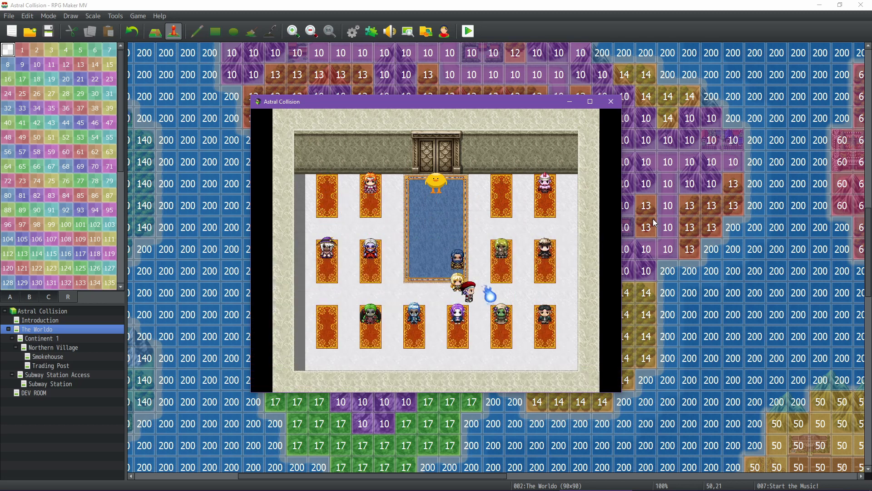
{"action": "key", "text": "Down"}
{"action": "key", "text": "Return"}
{"action": "key", "text": "Return"}
{"action": "key", "text": "Return"}
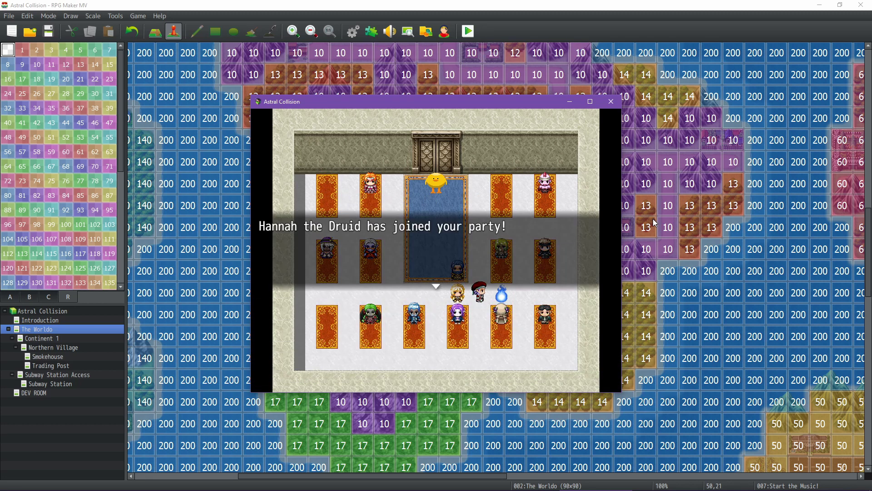
{"action": "key", "text": "Return"}
Advance through the closing dialogue so the full party leaves the hall for the world map
{"action": "key", "text": "Return"}
{"action": "key", "text": "Return"}
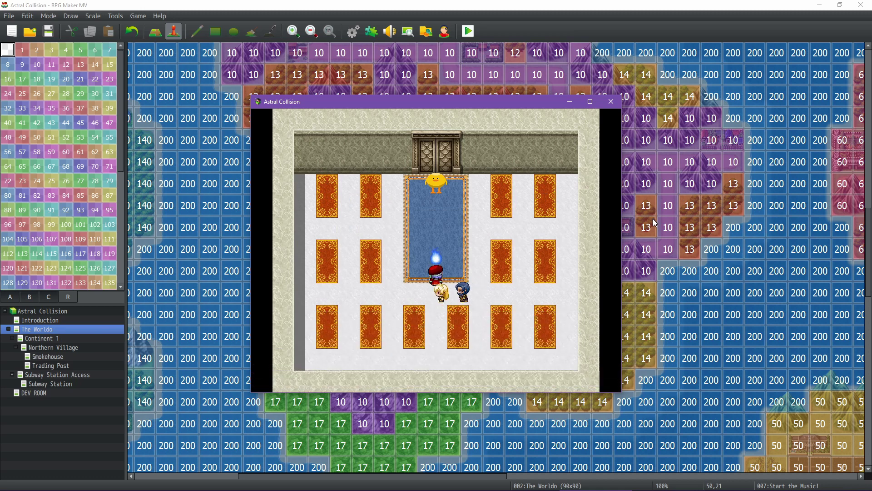
{"action": "key", "text": "Return"}
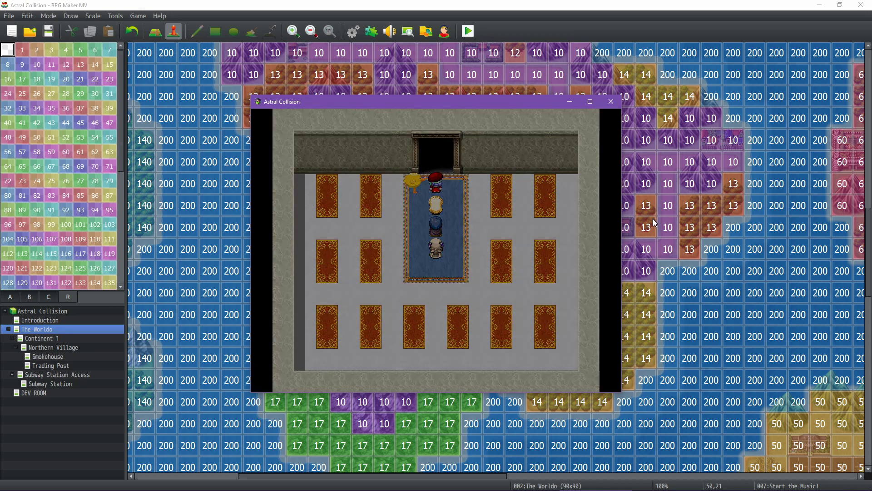
{"action": "key", "text": "Return"}
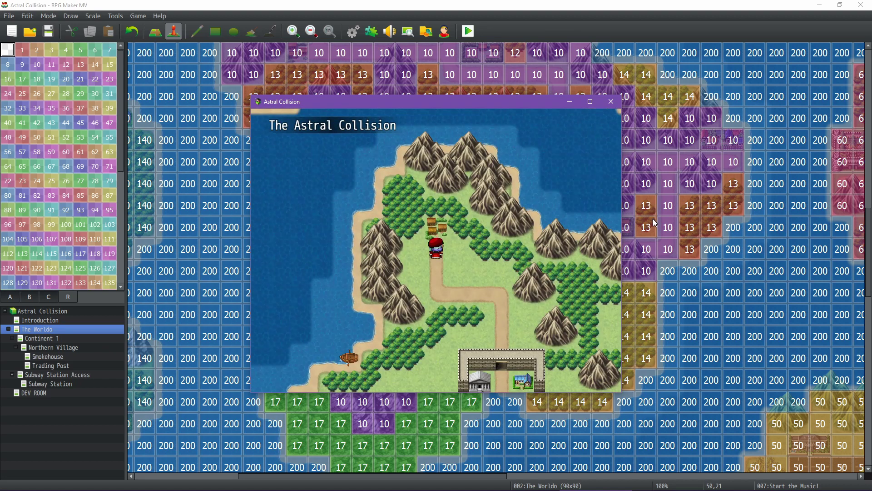
Walk across the world map into a battle, choose to fight, and have the party leader target Buzzkill A with Lightning Bolt
{"action": "key", "text": "Up"}
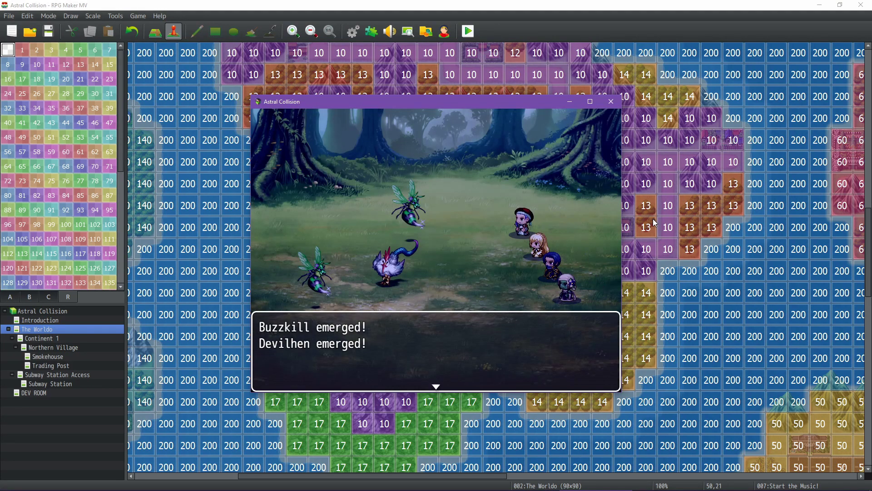
{"action": "key", "text": "Return"}
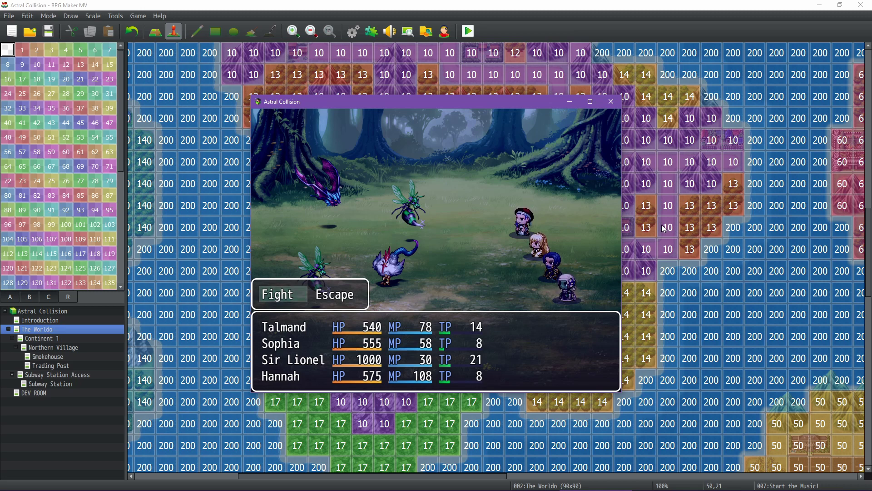
{"action": "key", "text": "Return"}
{"action": "key", "text": "Right"}
{"action": "key", "text": "Return"}
{"action": "key", "text": "Right"}
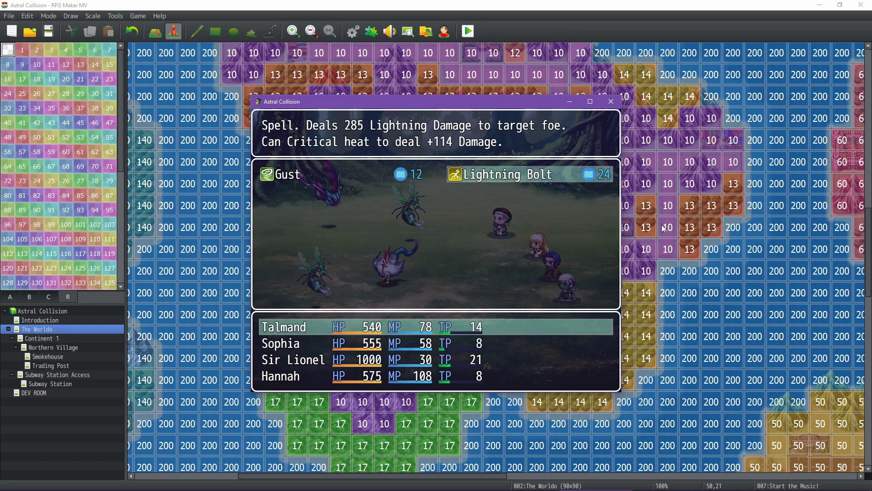
{"action": "key", "text": "Return"}
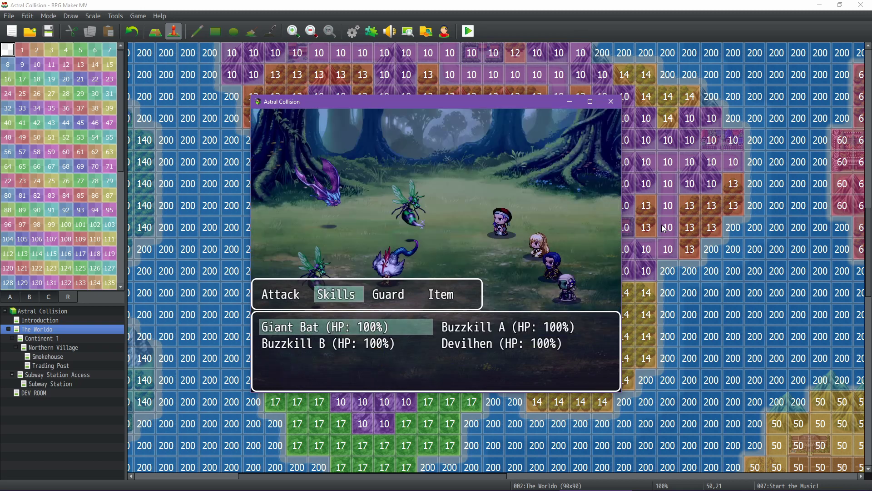
{"action": "key", "text": "Right"}
{"action": "key", "text": "Return"}
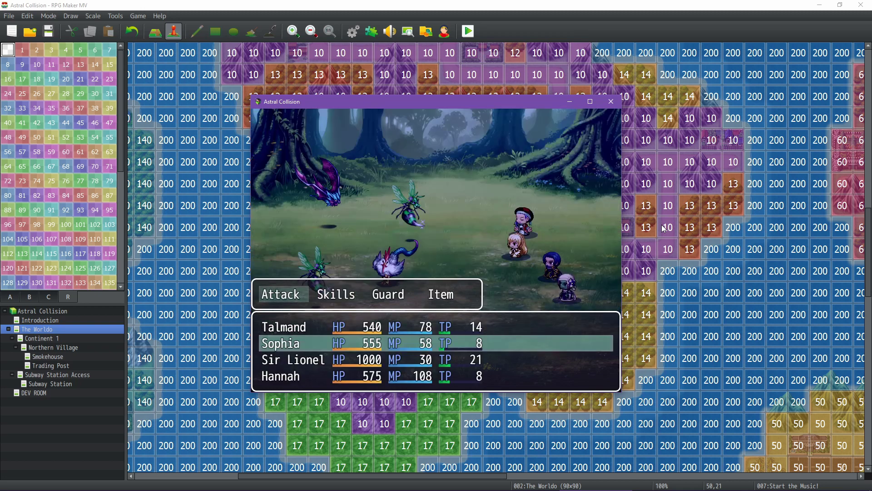
Browse the Sage's spells and choose Stone Volley as her action for the first round
{"action": "key", "text": "Right"}
{"action": "key", "text": "Return"}
{"action": "key", "text": "Down"}
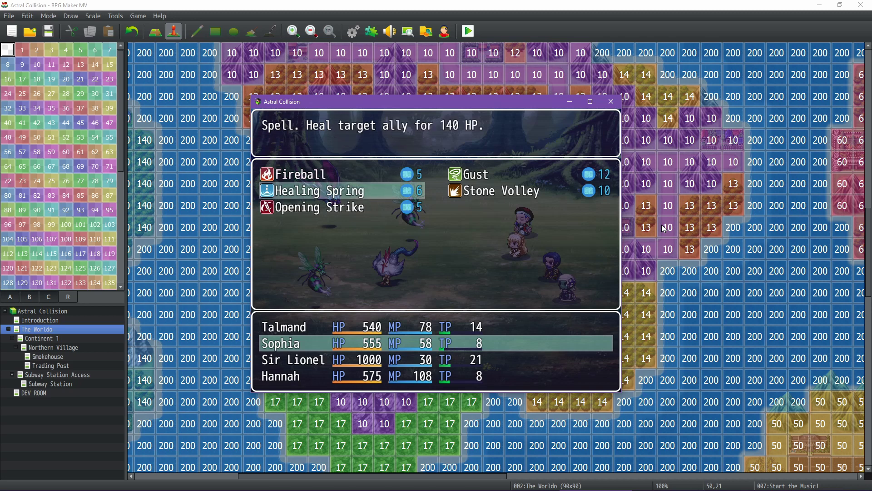
{"action": "key", "text": "Right"}
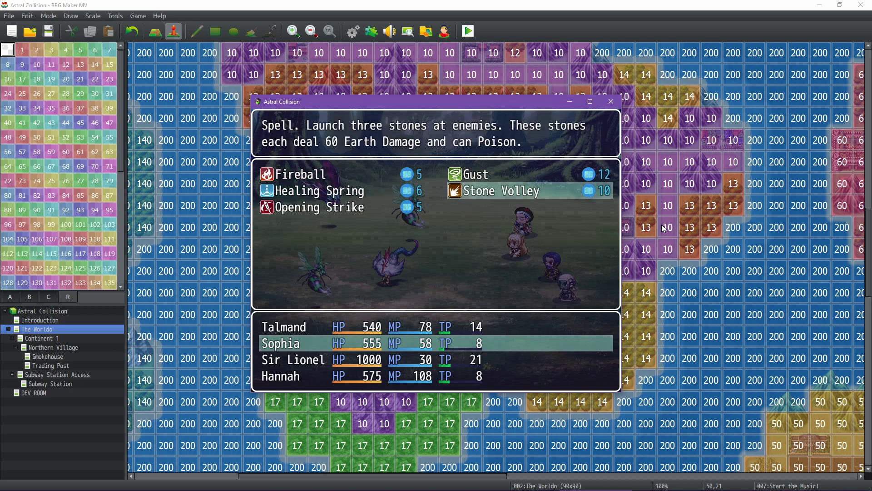
{"action": "key", "text": "Left"}
{"action": "key", "text": "Up"}
{"action": "key", "text": "Down"}
{"action": "key", "text": "Right"}
{"action": "key", "text": "Return"}
Check the blue-haired party member's skills, back out, and have him make a normal attack on Devilhen
{"action": "key", "text": "Right"}
{"action": "key", "text": "Return"}
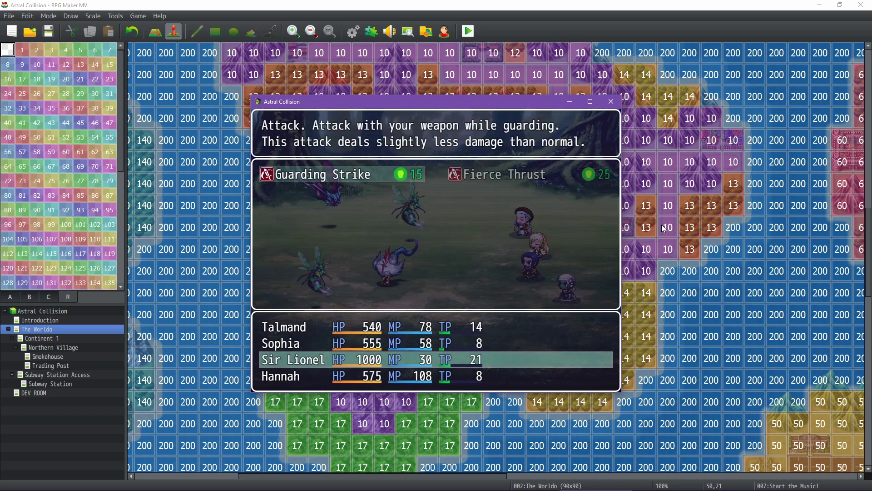
{"action": "key", "text": "Escape"}
{"action": "key", "text": "Left"}
{"action": "key", "text": "Return"}
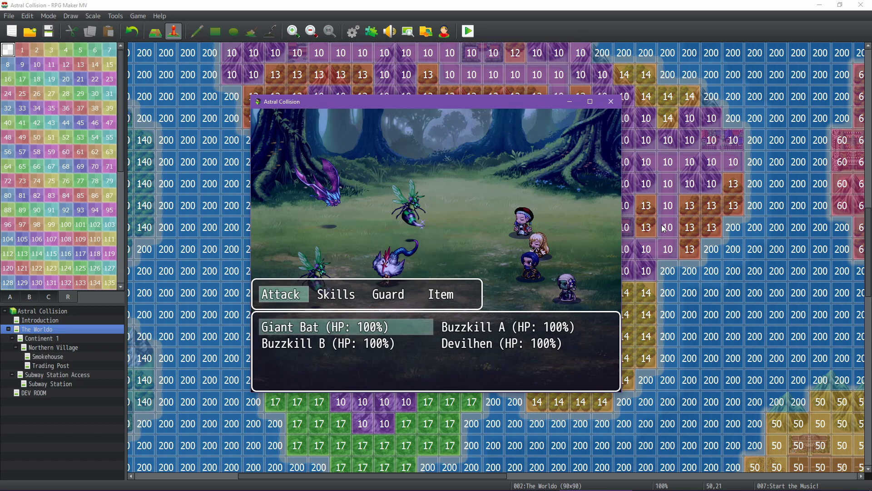
{"action": "key", "text": "Down"}
{"action": "key", "text": "Right"}
{"action": "key", "text": "Return"}
Compare the Druid's Stone Volley and Restore Vigor descriptions, then have her make a normal attack on Giant Bat
{"action": "key", "text": "Right"}
{"action": "key", "text": "Return"}
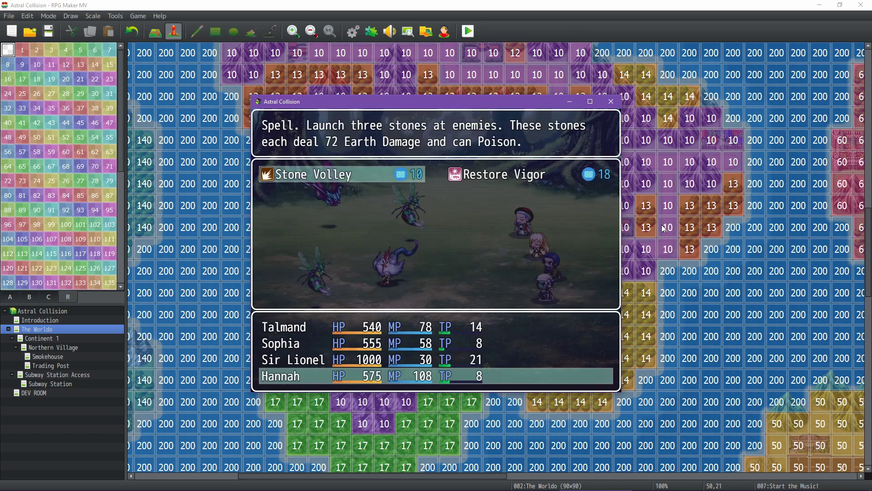
{"action": "key", "text": "Right"}
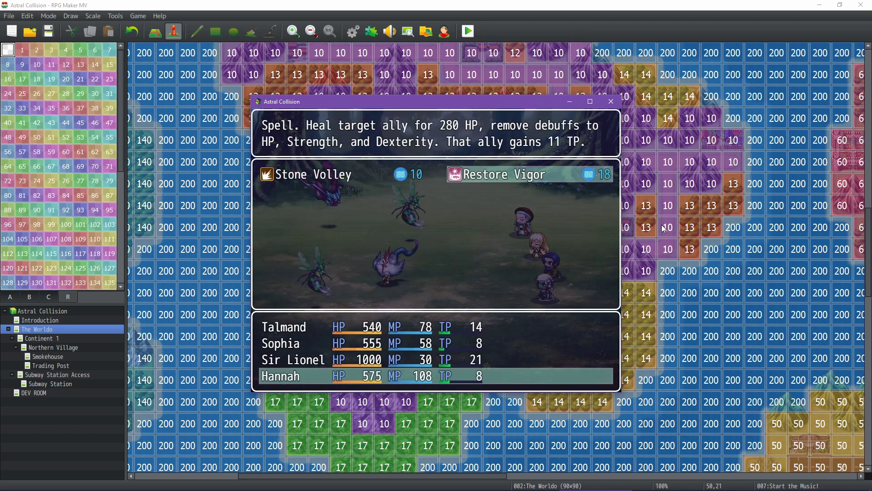
{"action": "key", "text": "Left"}
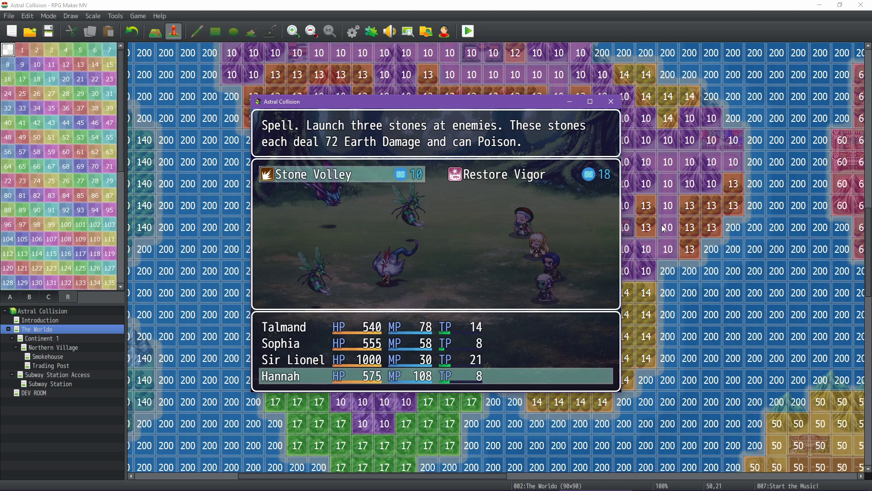
{"action": "key", "text": "Right"}
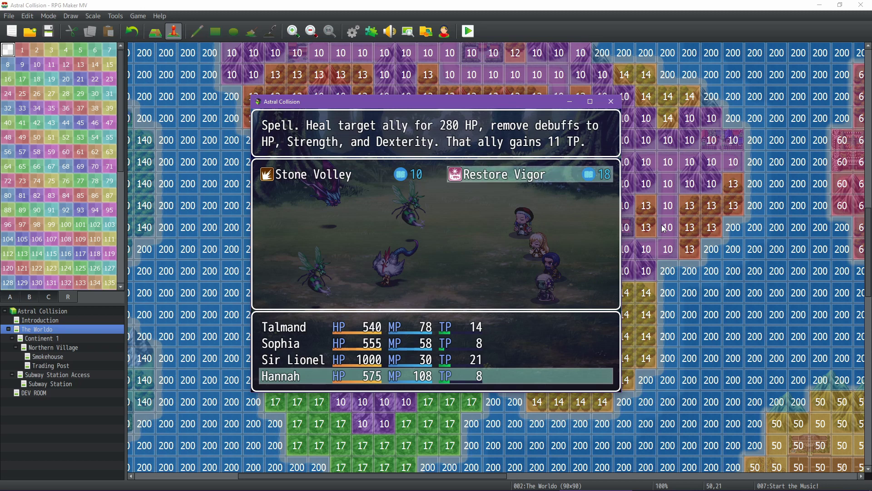
{"action": "key", "text": "Escape"}
{"action": "key", "text": "Left"}
{"action": "key", "text": "Return"}
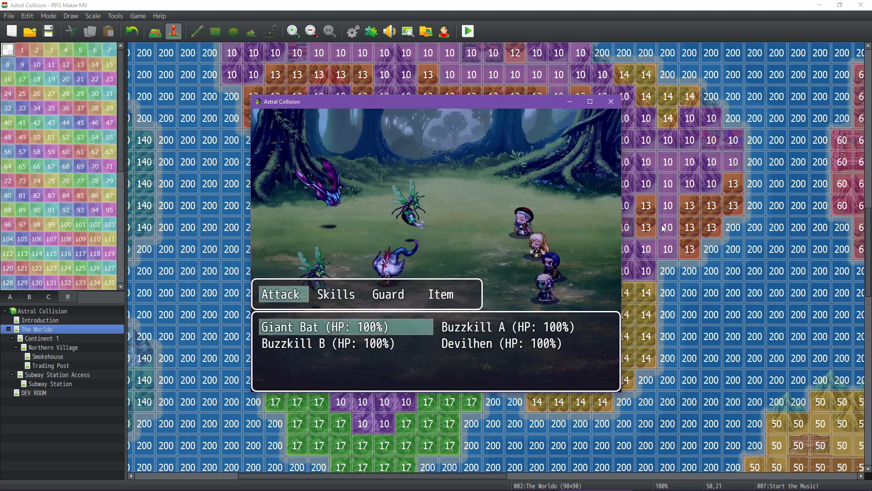
{"action": "key", "text": "Return"}
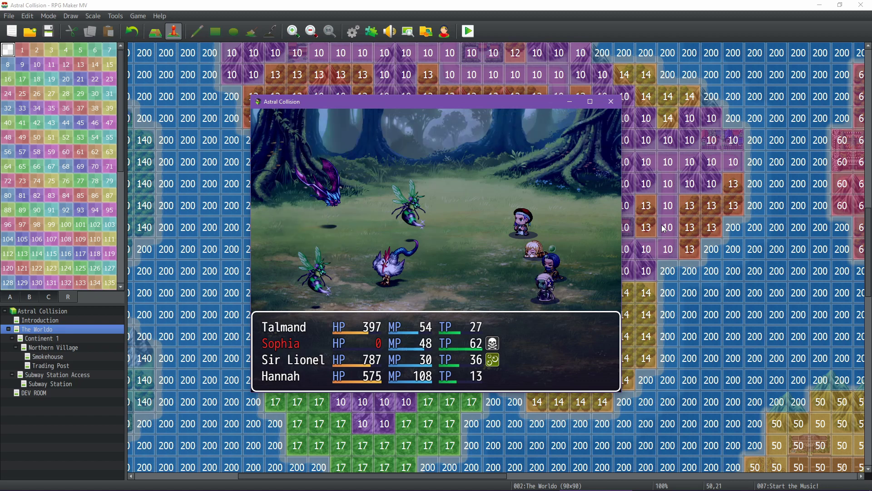
Continue fighting into the second round and have the party leader cast Lightning Bolt on Buzzkill A
{"action": "key", "text": "Return"}
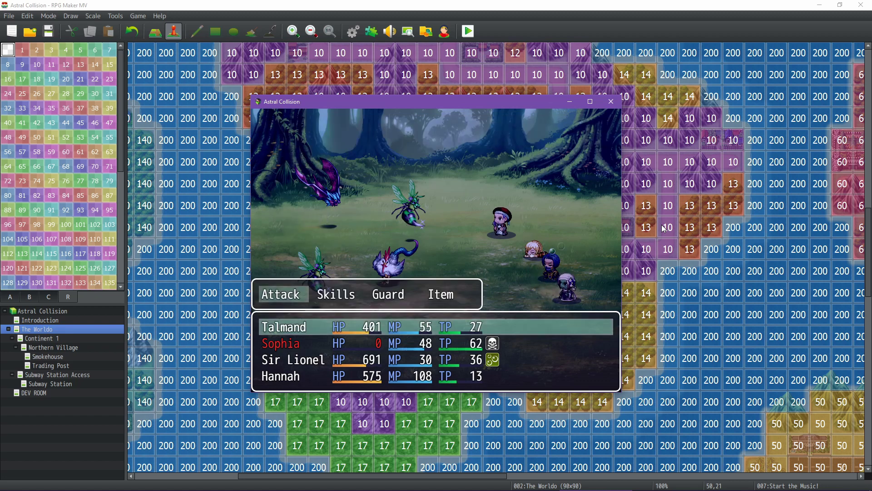
{"action": "key", "text": "Right"}
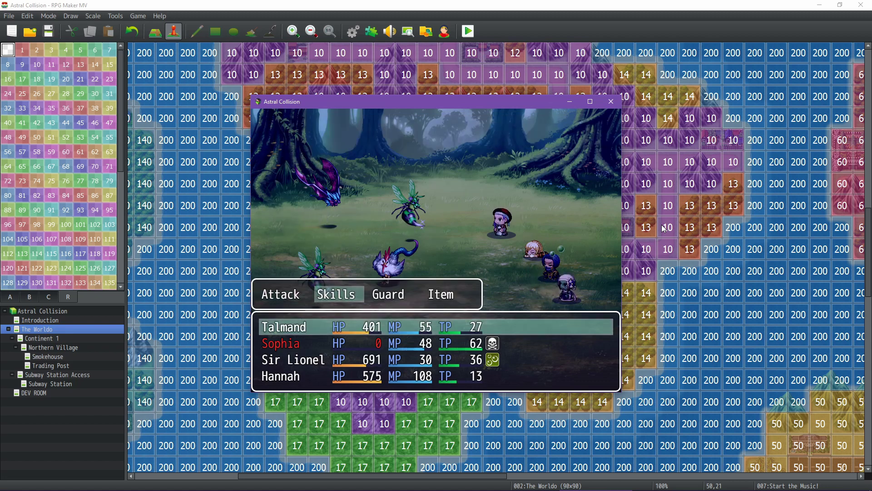
{"action": "key", "text": "Left"}
{"action": "key", "text": "Right"}
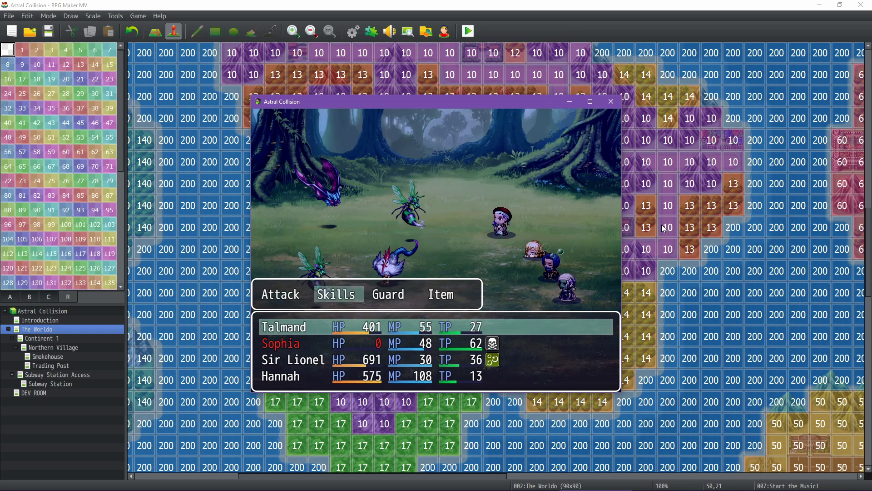
{"action": "key", "text": "Return"}
{"action": "key", "text": "Return"}
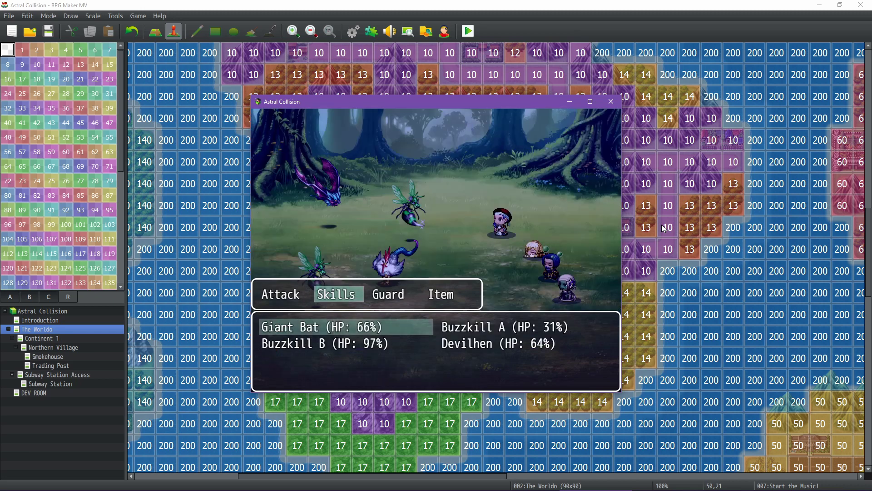
{"action": "key", "text": "Right"}
{"action": "key", "text": "Return"}
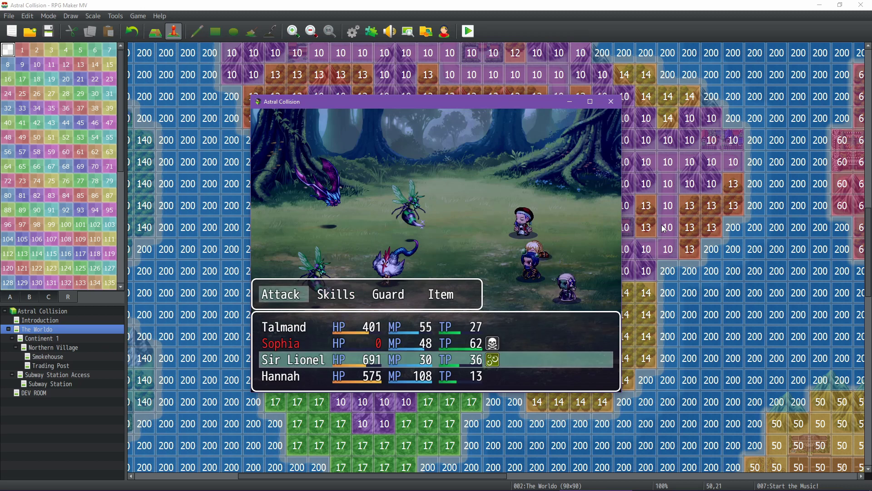
Have the blue-haired party member use Fierce Thrust on Devilhen
{"action": "key", "text": "Right"}
{"action": "key", "text": "Return"}
{"action": "key", "text": "Right"}
{"action": "key", "text": "Return"}
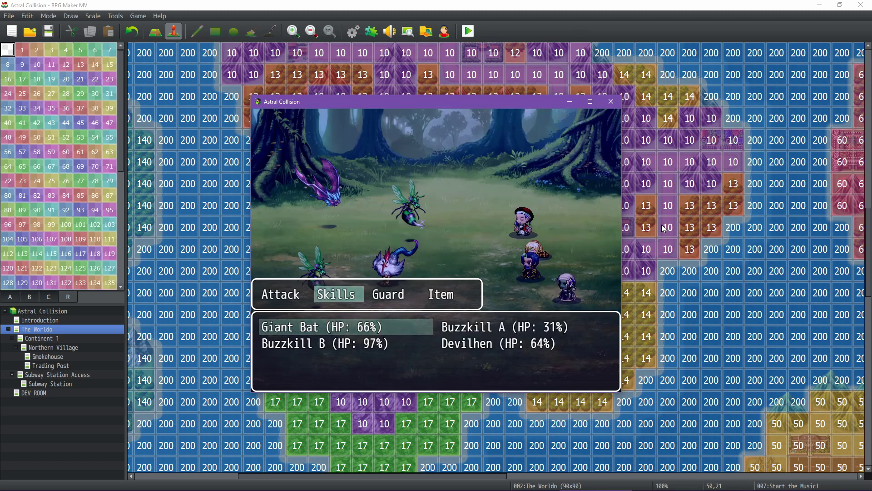
{"action": "key", "text": "Down"}
{"action": "key", "text": "Right"}
{"action": "key", "text": "Return"}
Have the Druid cast Restore Vigor on the poisoned blue-haired party member and play out the round
{"action": "key", "text": "Right"}
{"action": "key", "text": "Return"}
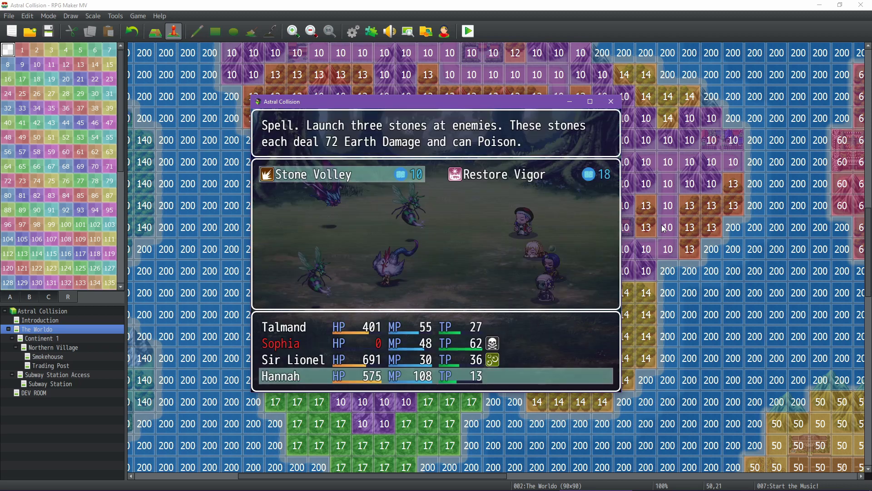
{"action": "key", "text": "Right"}
{"action": "key", "text": "Return"}
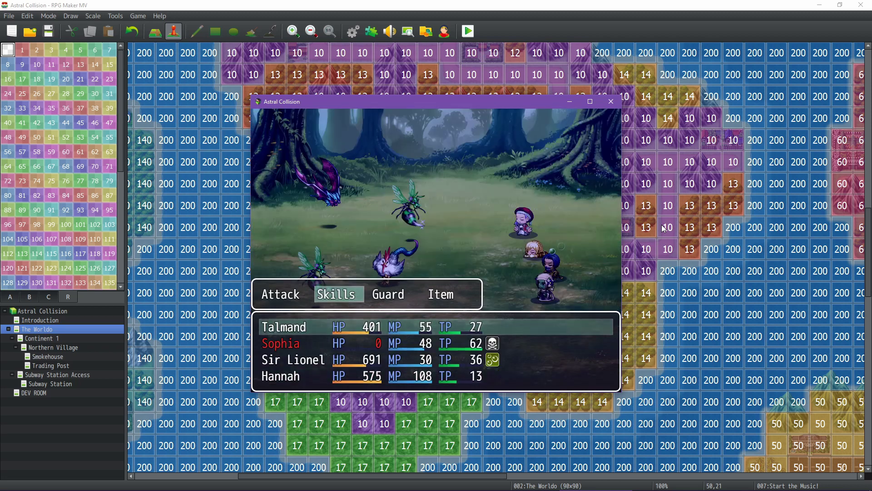
{"action": "key", "text": "Up"}
{"action": "key", "text": "Up"}
{"action": "key", "text": "Return"}
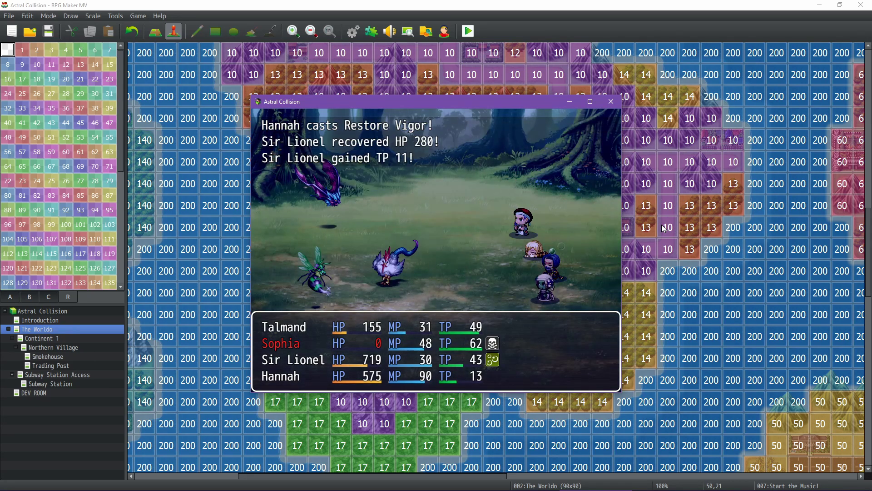
Start the third round and have the party leader cast Lightning Bolt on Buzzkill B
{"action": "key", "text": "Return"}
{"action": "key", "text": "Right"}
{"action": "key", "text": "Return"}
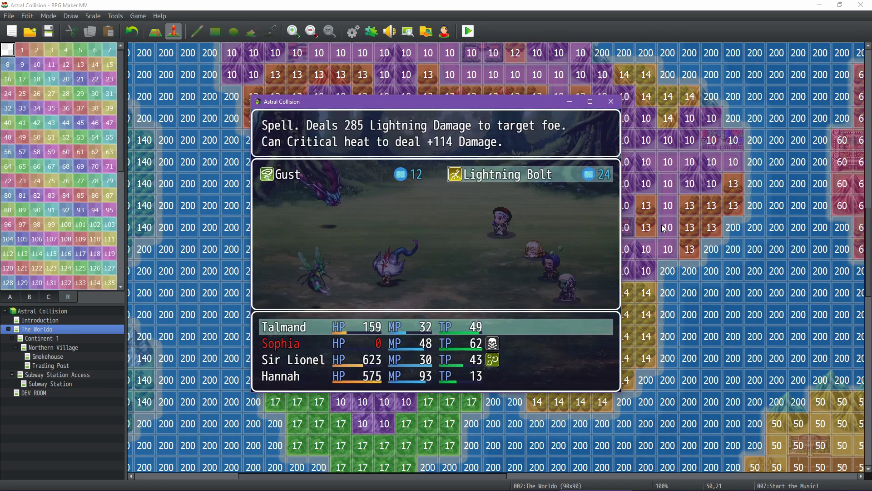
{"action": "key", "text": "Return"}
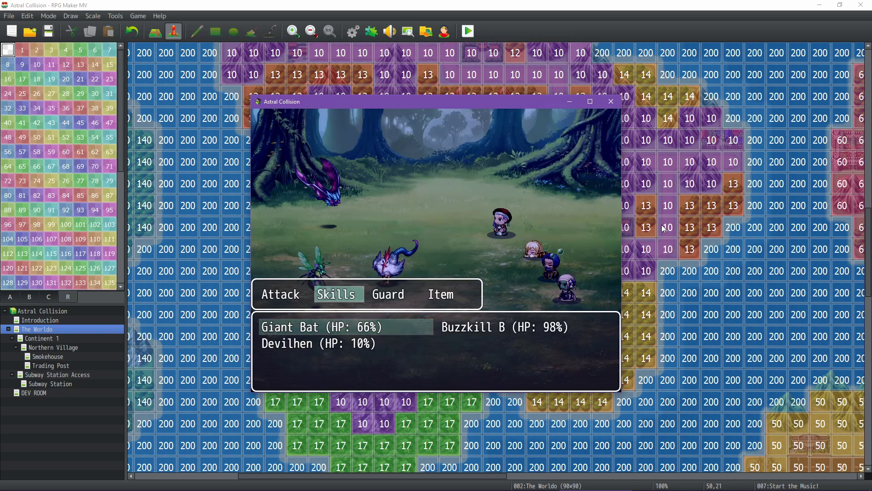
{"action": "key", "text": "Down"}
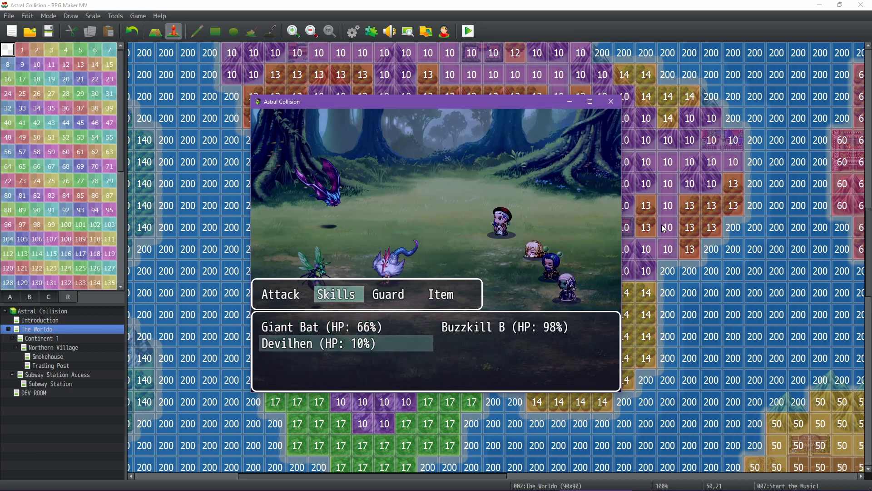
{"action": "key", "text": "Left"}
{"action": "key", "text": "Return"}
Target the weakened Devilhen with the blue-haired party member's Fierce Thrust
{"action": "key", "text": "Right"}
{"action": "key", "text": "Return"}
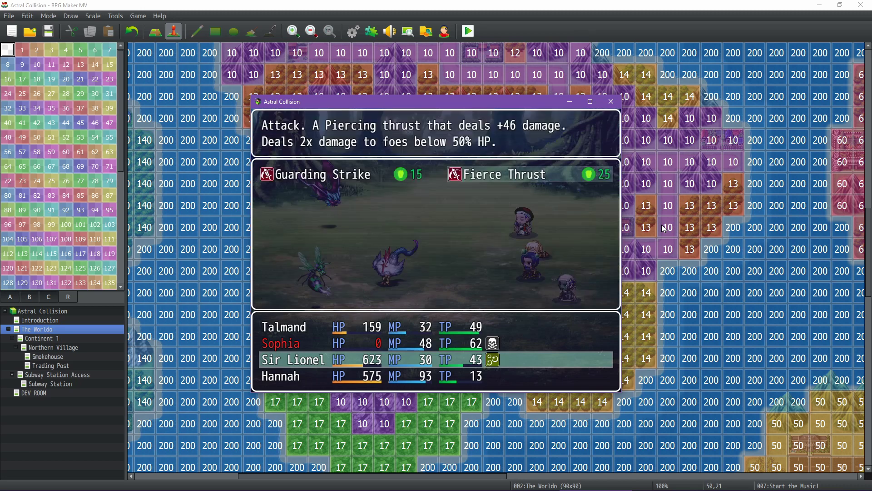
{"action": "key", "text": "Return"}
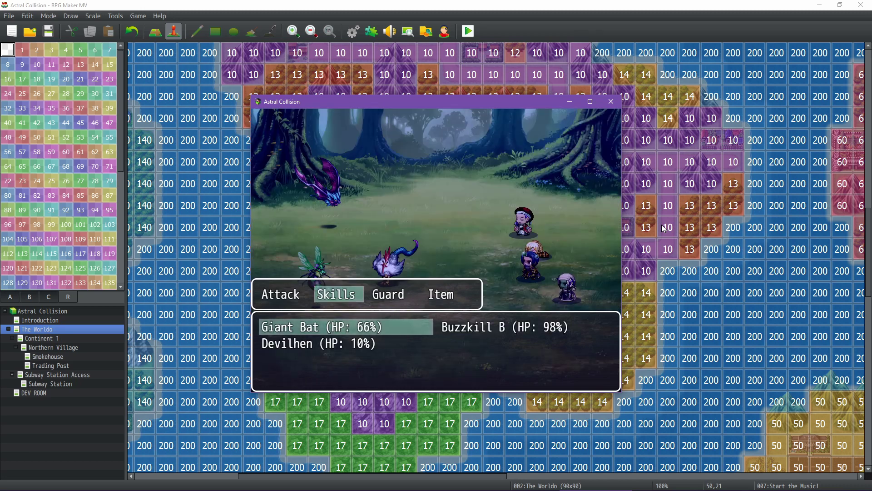
{"action": "key", "text": "Down"}
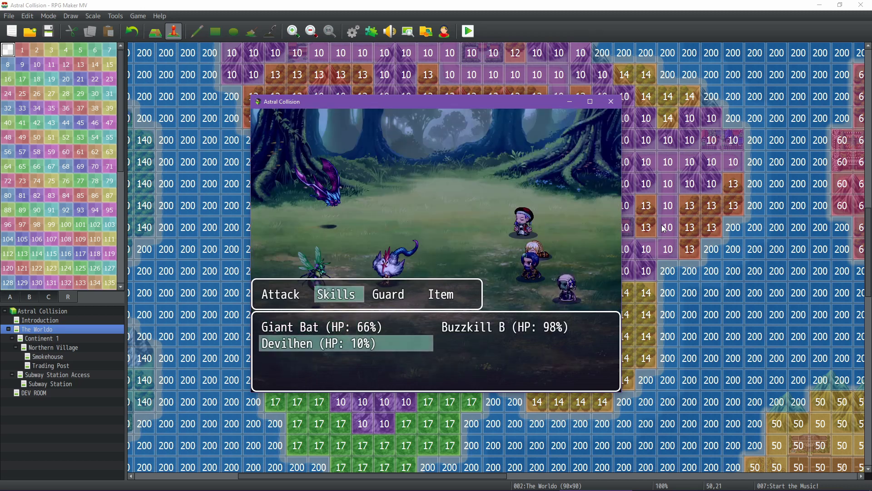
{"action": "key", "text": "Return"}
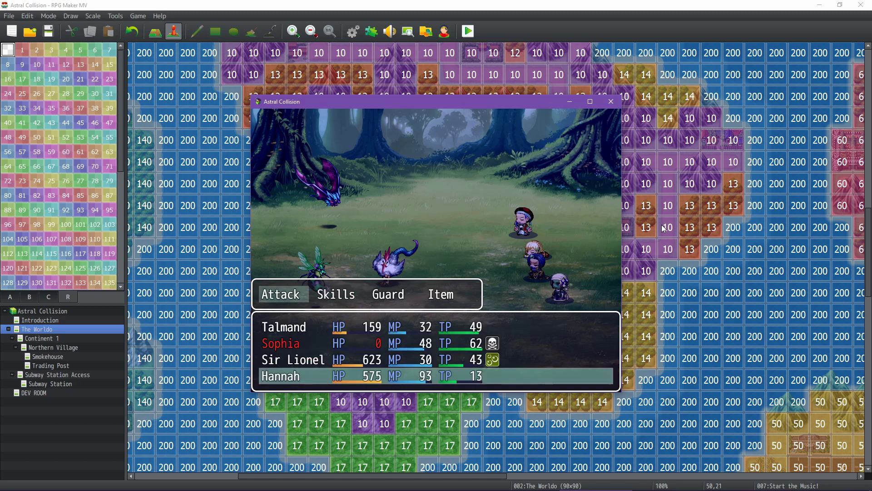
Have the Druid cast Restore Vigor on the party leader and play out the third round
{"action": "key", "text": "Right"}
{"action": "key", "text": "Return"}
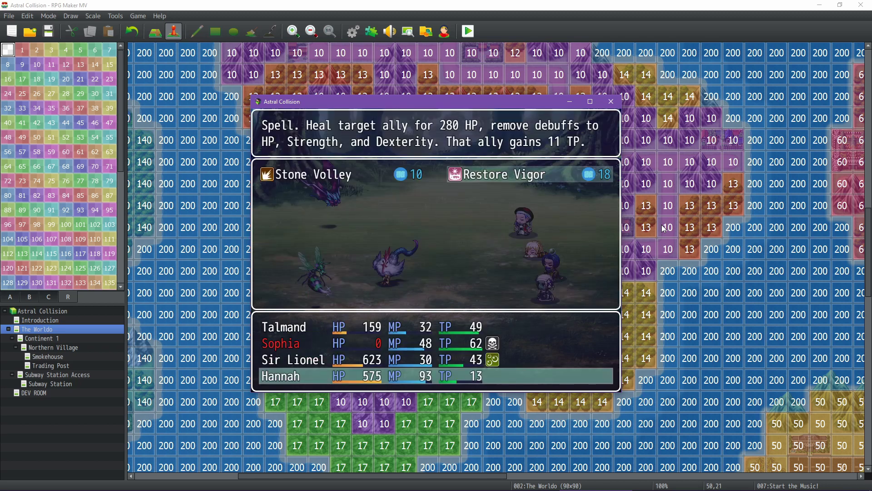
{"action": "key", "text": "Escape"}
{"action": "key", "text": "Right"}
{"action": "key", "text": "Return"}
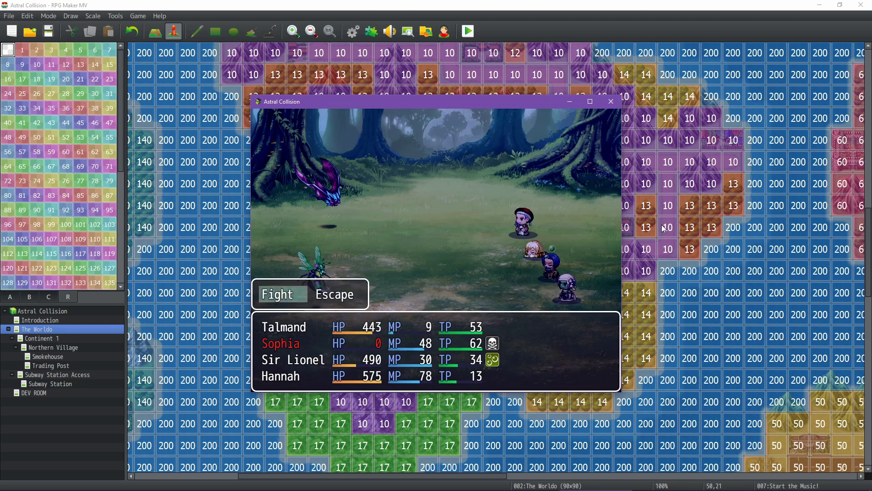
Start the fourth round and have the party leader make a regular attack on Buzzkill B
{"action": "key", "text": "Return"}
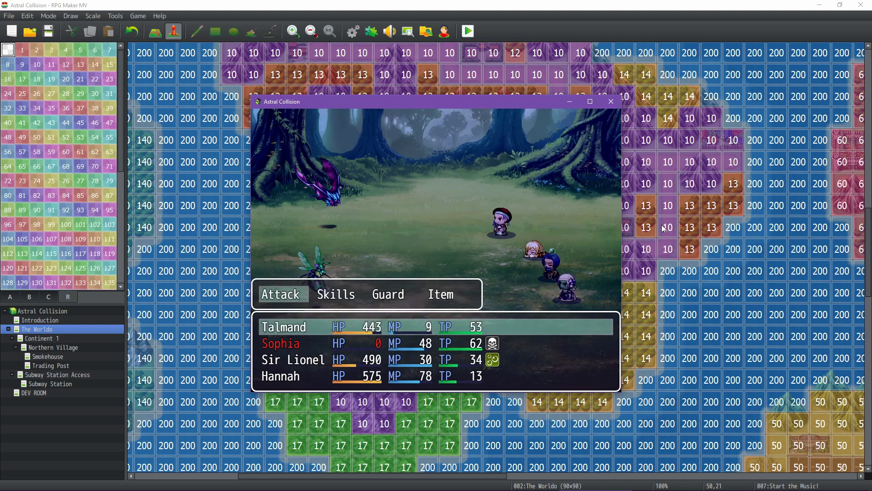
{"action": "key", "text": "Right"}
{"action": "key", "text": "Return"}
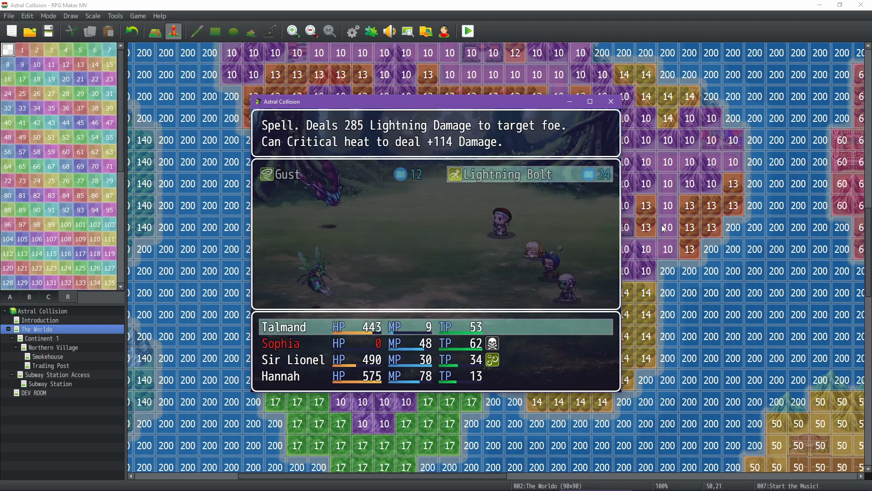
{"action": "key", "text": "Escape"}
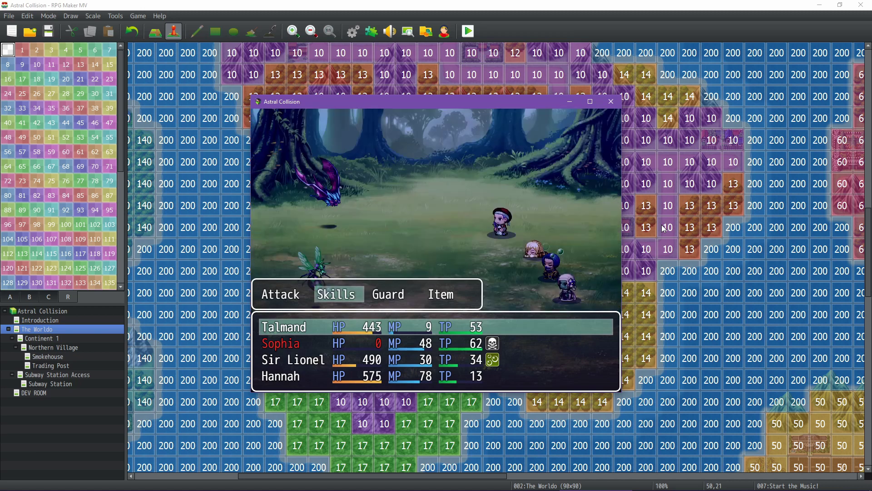
{"action": "key", "text": "Left"}
{"action": "key", "text": "Return"}
{"action": "key", "text": "Right"}
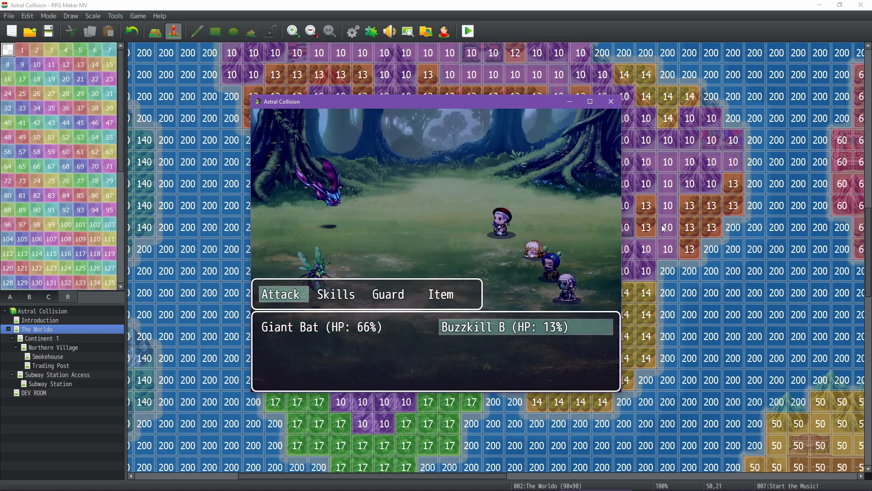
{"action": "key", "text": "Return"}
Have the poisoned blue-haired Knight use Fierce Thrust on the first listed enemy
{"action": "key", "text": "Right"}
{"action": "key", "text": "Return"}
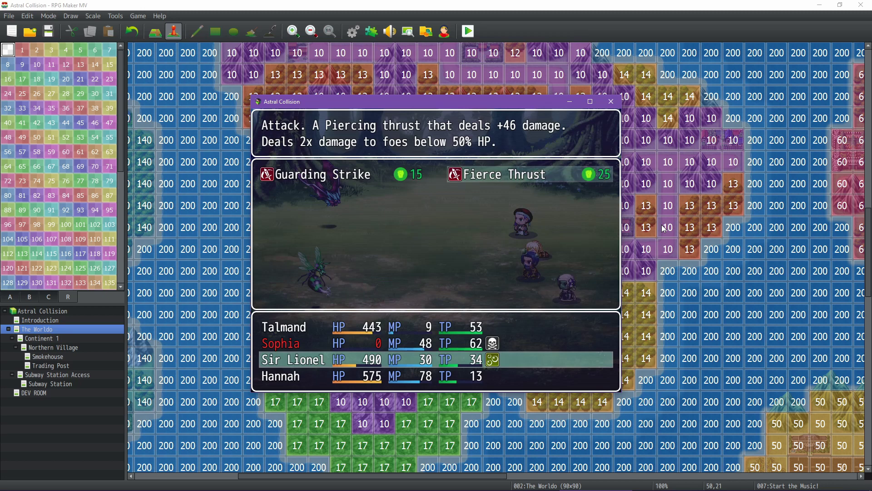
{"action": "key", "text": "Return"}
{"action": "key", "text": "Return"}
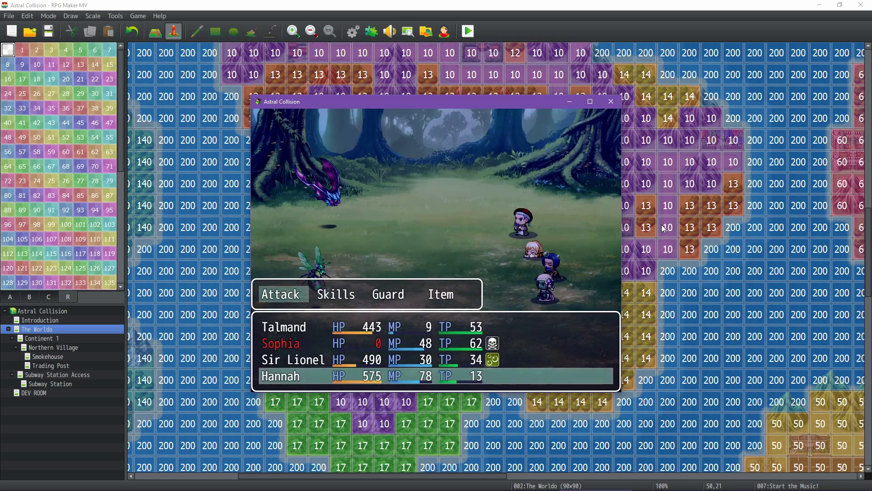
Have the Druid cast Restore Vigor on the poisoned Knight and play out the fourth round
{"action": "key", "text": "Right"}
{"action": "key", "text": "Return"}
{"action": "key", "text": "Return"}
{"action": "key", "text": "Down"}
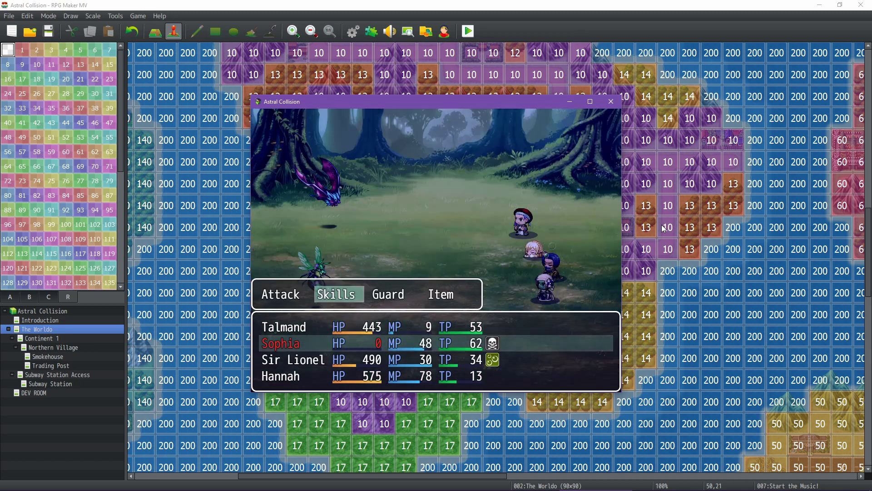
{"action": "key", "text": "Down"}
{"action": "key", "text": "Return"}
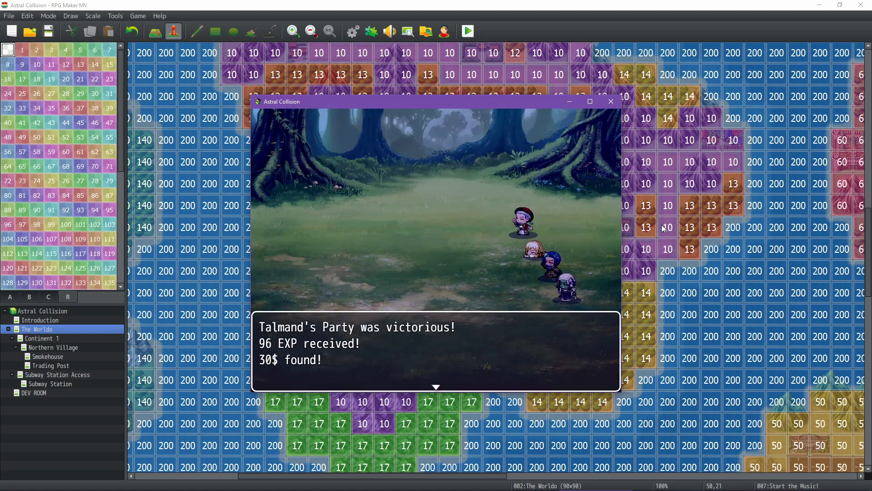
Advance through the victory rewards and the party's level-up messages to return to the overworld
{"action": "key", "text": "Return"}
{"action": "key", "text": "Return"}
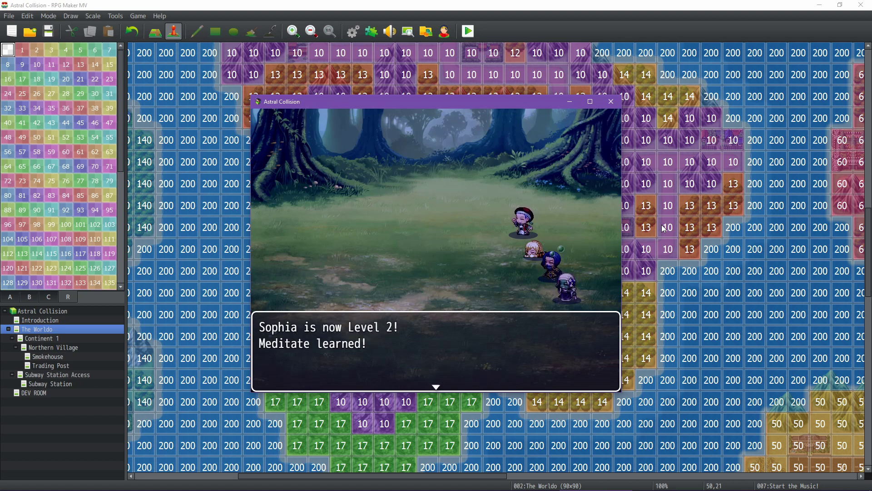
{"action": "key", "text": "Return"}
{"action": "key", "text": "Return"}
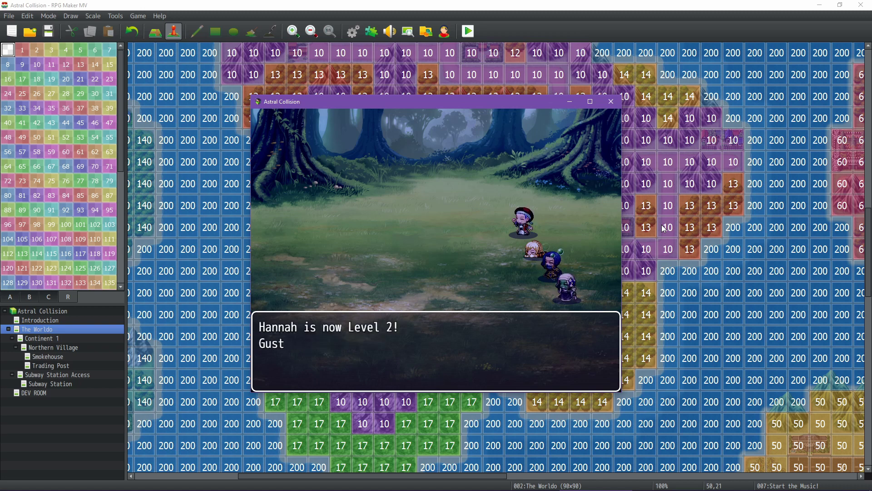
{"action": "key", "text": "Return"}
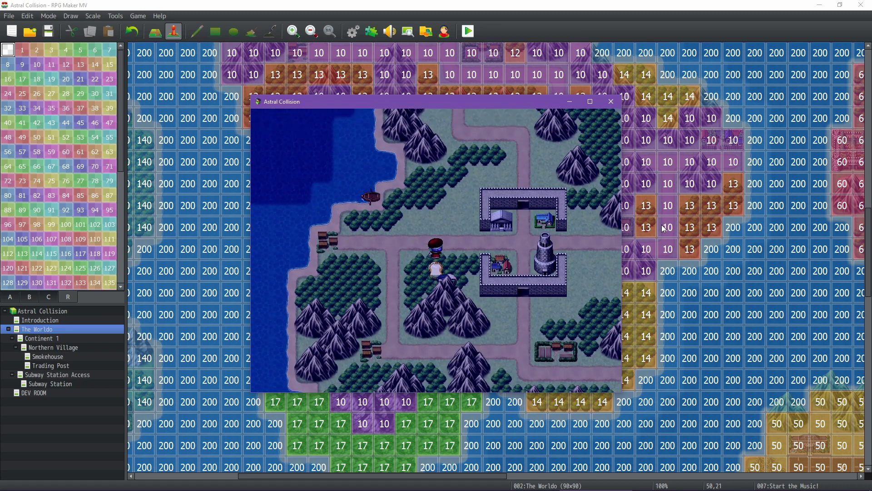
Lead the party across the overworld into the Village of Calinden and enter the Trading Post
{"action": "key", "text": "Right"}
{"action": "key", "text": "Down"}
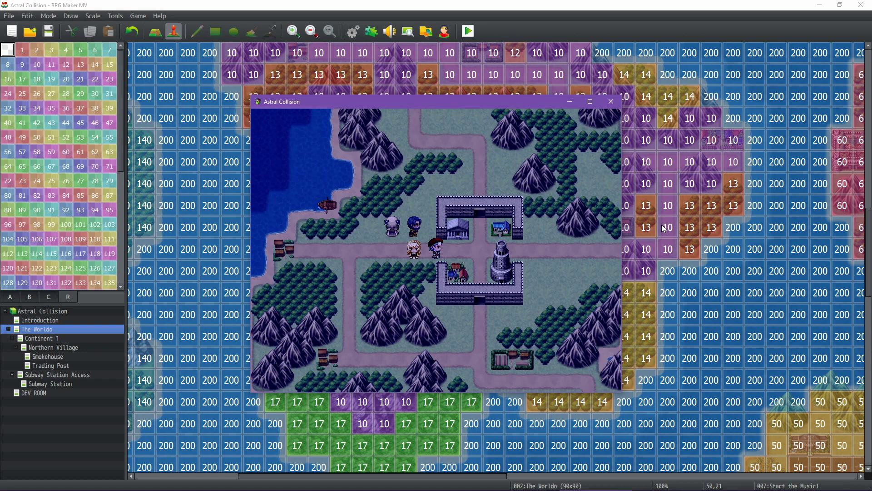
{"action": "key", "text": "Up"}
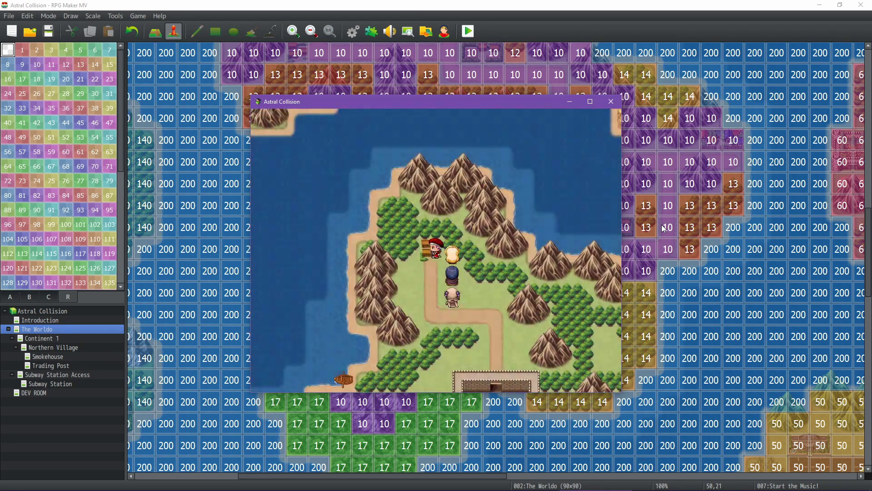
{"action": "key", "text": "Left"}
{"action": "key", "text": "Right"}
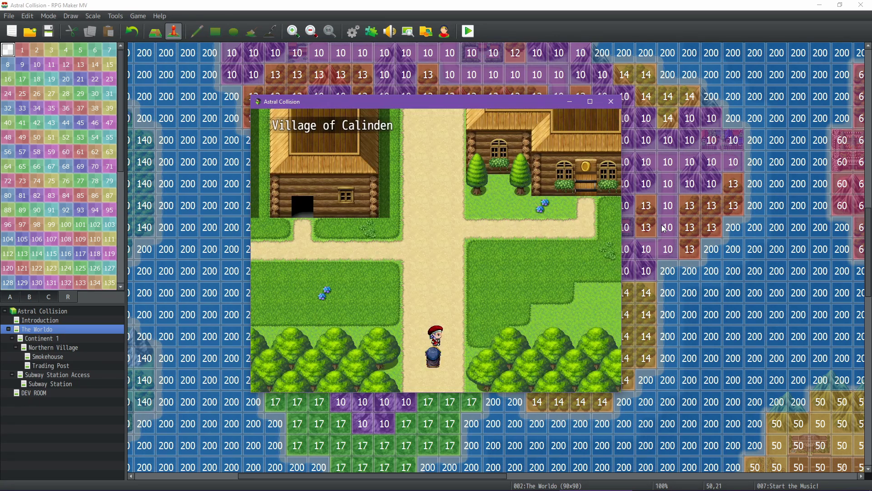
{"action": "key", "text": "Up"}
{"action": "key", "text": "Up"}
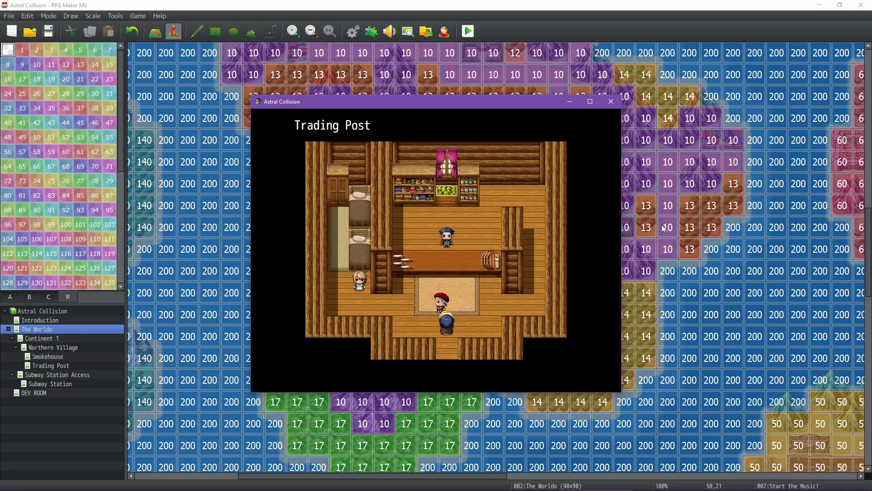
Open the party menu, try the Save option, and end the playtest
{"action": "key", "text": "Escape"}
{"action": "key", "text": "Down"}
{"action": "key", "text": "Down"}
{"action": "key", "text": "Down"}
{"action": "key", "text": "Down"}
{"action": "key", "text": "Down"}
{"action": "key", "text": "Down"}
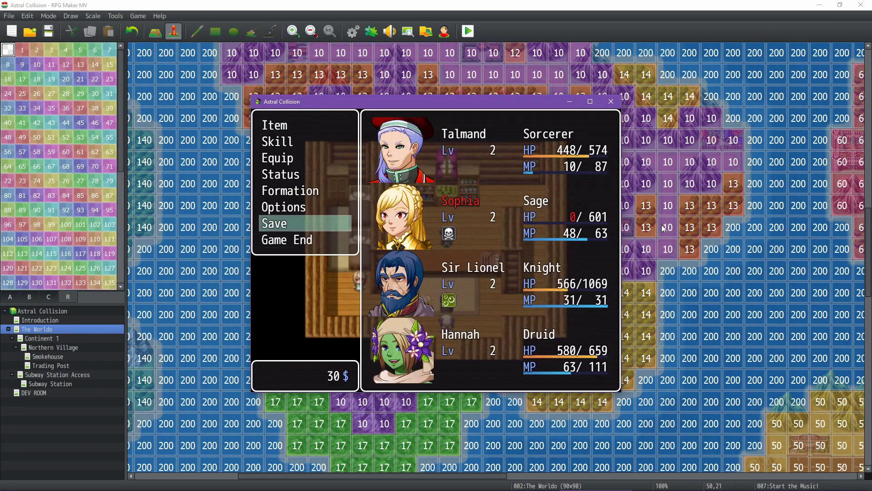
{"action": "key", "text": "Return"}
{"action": "key", "text": "Escape"}
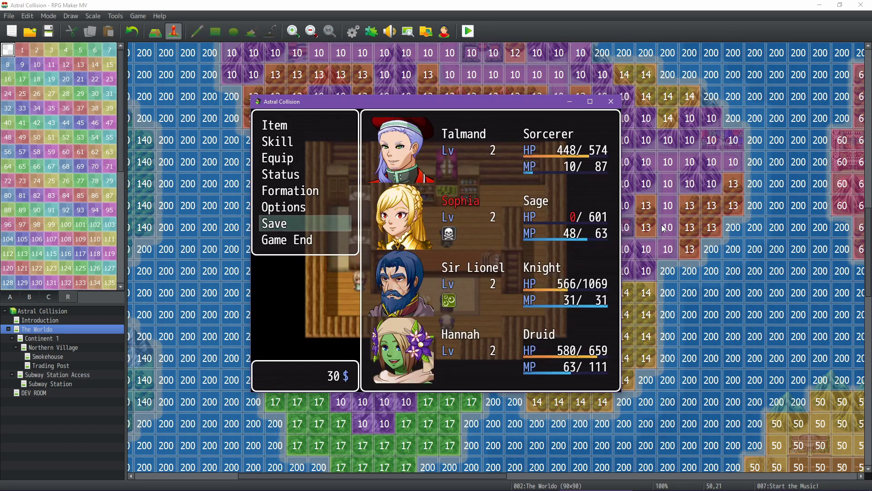
{"action": "left_click", "coordinate": [610, 102]}
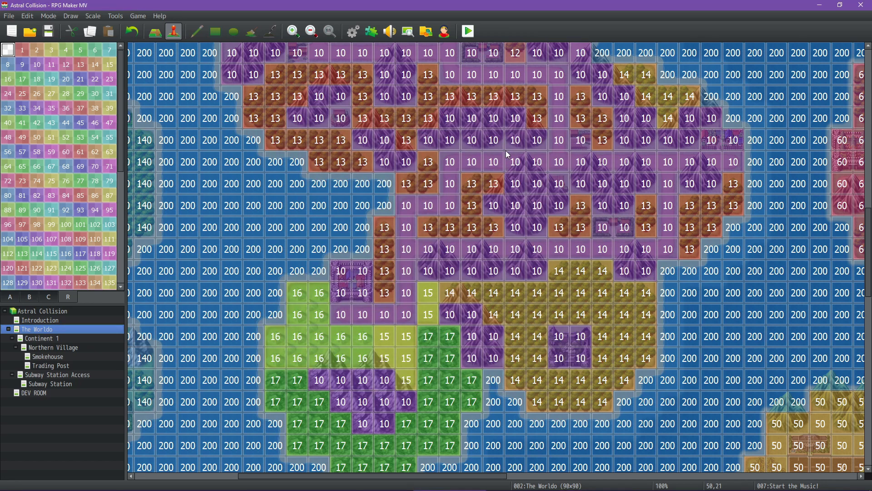
Review the Knockout state's settings in the database's States and leave the database without changes
{"action": "left_click", "coordinate": [353, 32]}
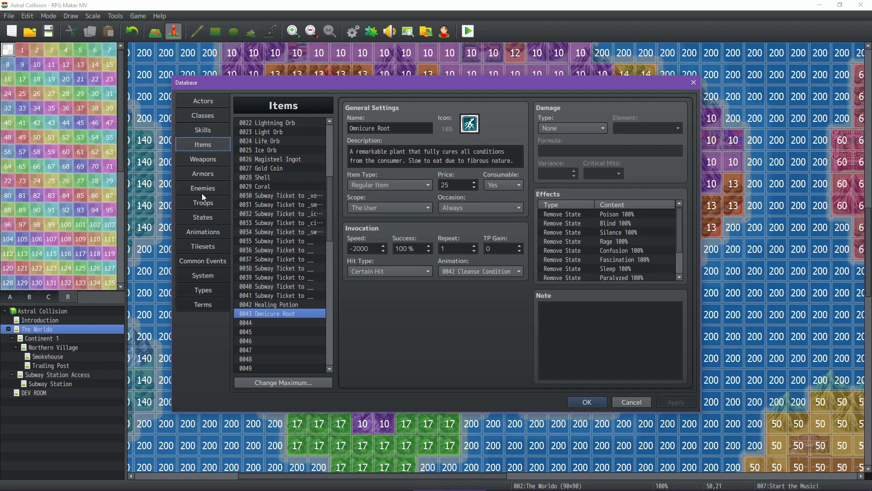
{"action": "left_click", "coordinate": [202, 217]}
{"action": "scroll", "coordinate": [283, 162], "scroll_direction": "up", "scroll_amount": 3}
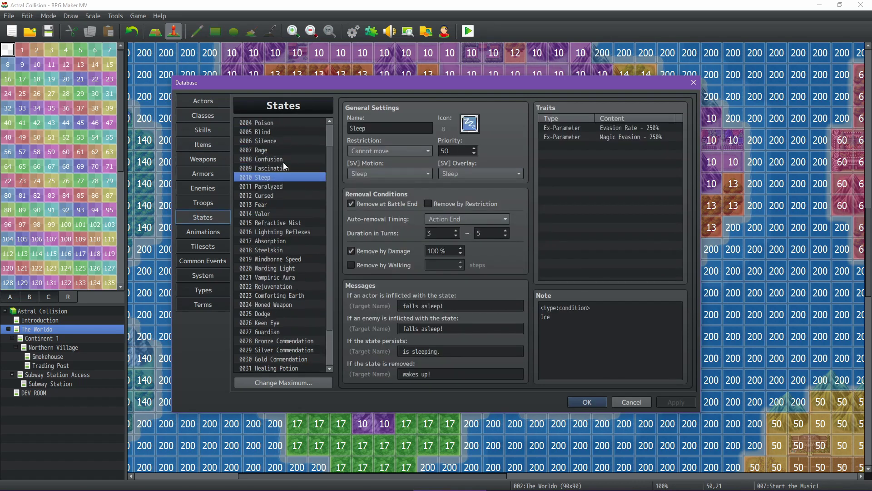
{"action": "left_click", "coordinate": [286, 123]}
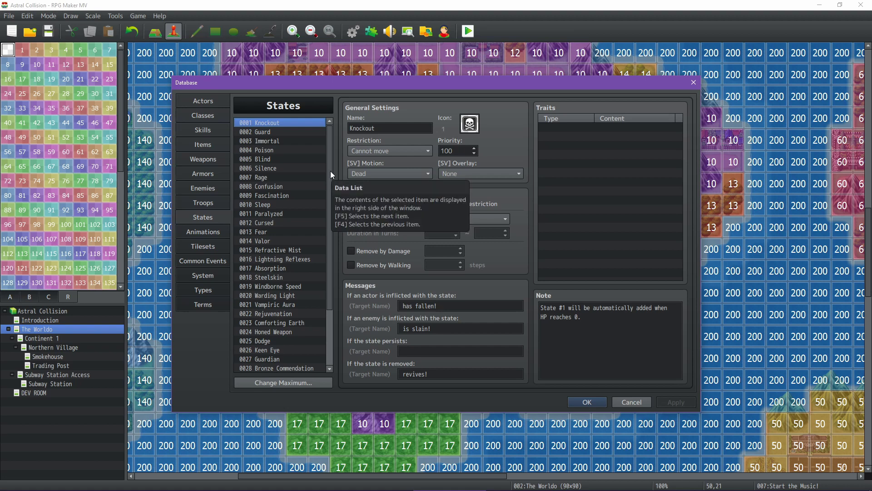
{"action": "left_click", "coordinate": [631, 402]}
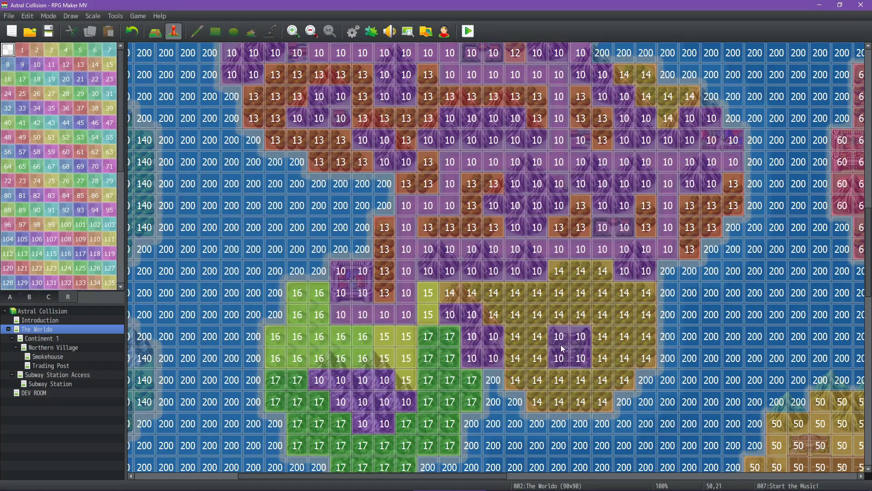
Open the map properties of The Worldo and widen the Troop column to read the Giant Bat, Buzzkill*2, Devilhen encounter
{"action": "scroll", "coordinate": [440, 233], "scroll_direction": "up", "scroll_amount": 5}
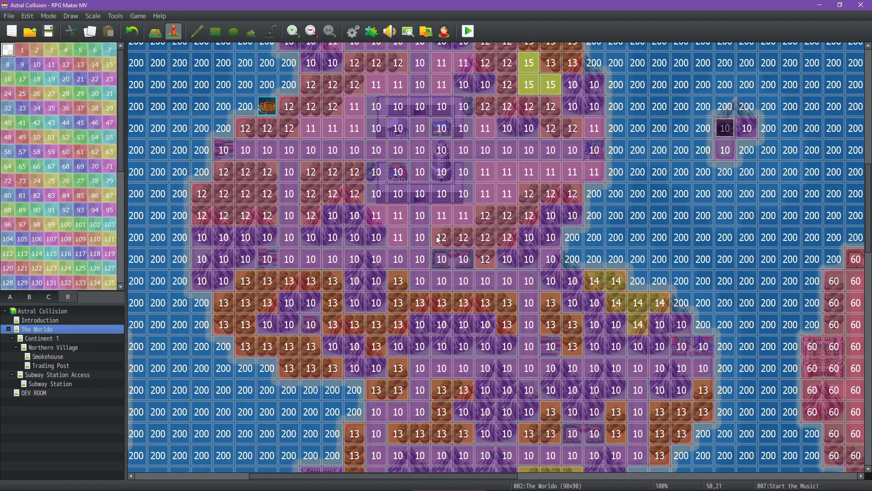
{"action": "scroll", "coordinate": [430, 246], "scroll_direction": "up", "scroll_amount": 4}
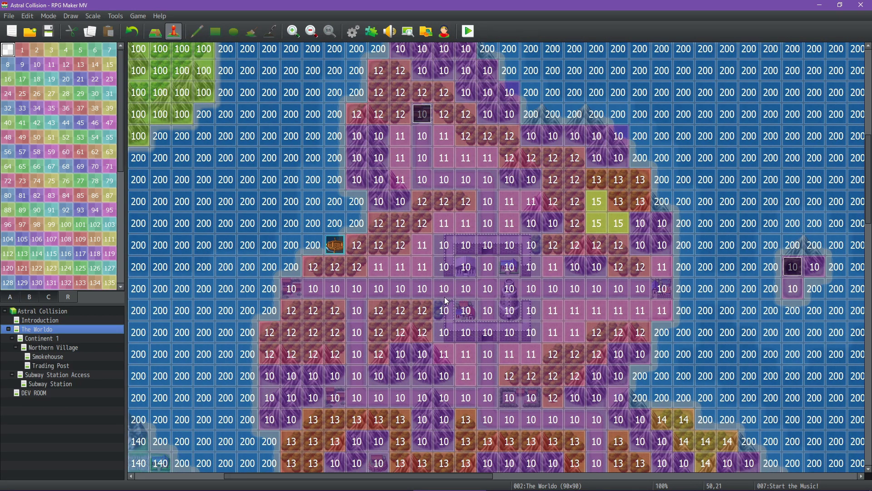
{"action": "right_click", "coordinate": [84, 329]}
{"action": "left_click", "coordinate": [96, 332]}
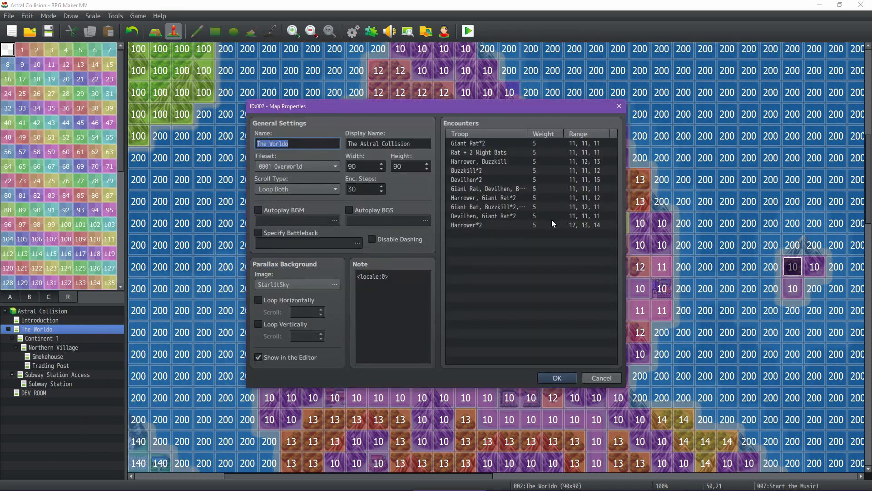
{"action": "left_click", "coordinate": [520, 206]}
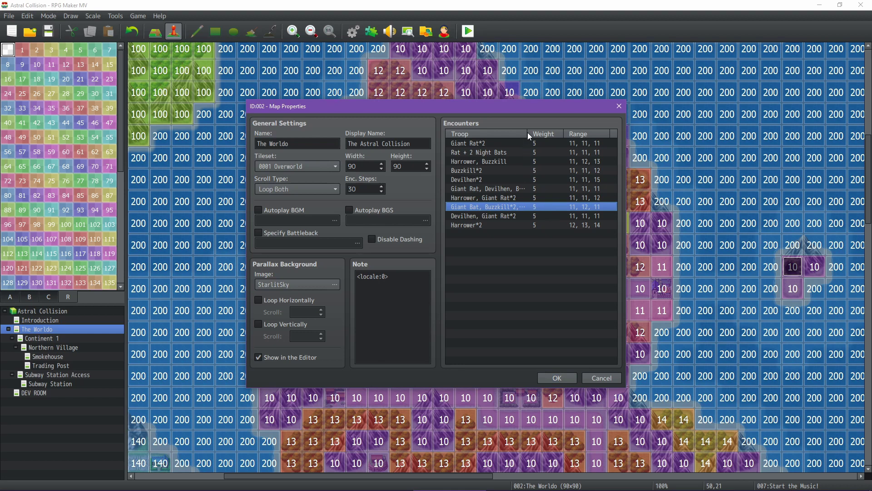
{"action": "left_click_drag", "start_coordinate": [528, 133], "coordinate": [551, 134]}
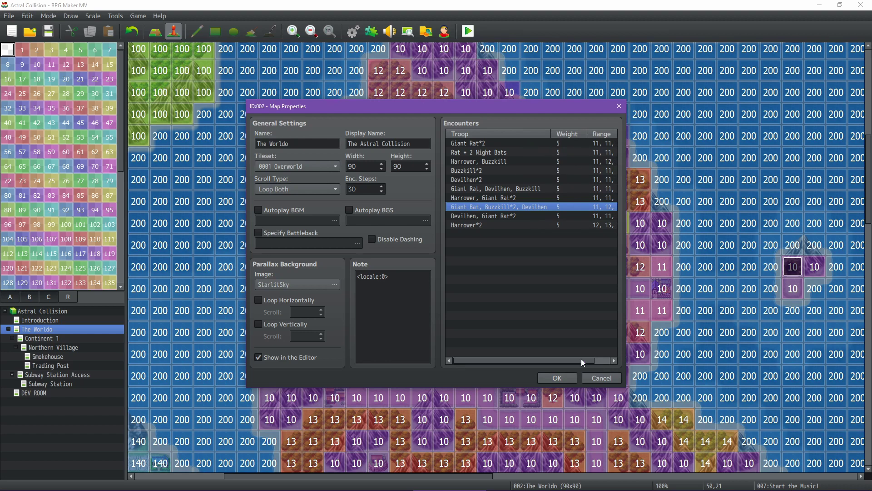
{"action": "mouse_move", "coordinate": [581, 358]}
{"action": "left_mouse_down"}
{"action": "mouse_move", "coordinate": [607, 360]}
{"action": "mouse_move", "coordinate": [577, 359]}
{"action": "left_mouse_up"}
Set the second region ID of the Giant Bat, Buzzkill*2, Devilhen encounter to 11
{"action": "right_click", "coordinate": [530, 208]}
{"action": "left_click", "coordinate": [545, 214]}
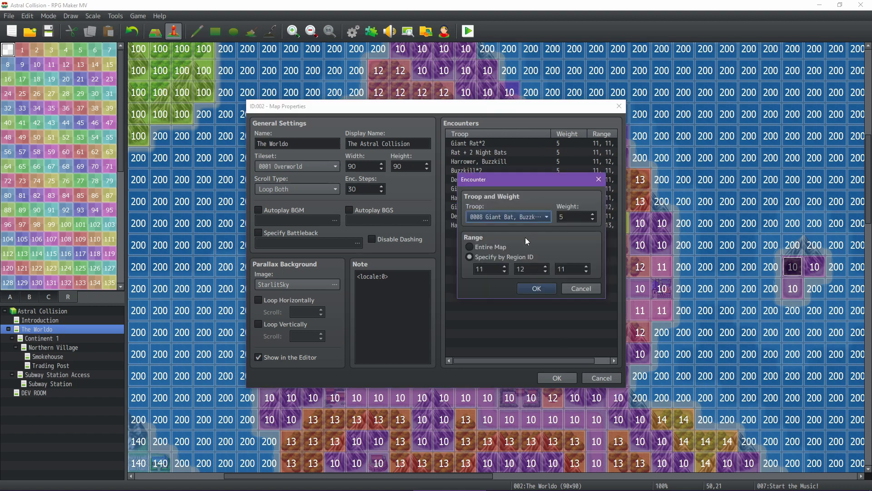
{"action": "left_click", "coordinate": [545, 272]}
{"action": "left_click", "coordinate": [536, 288]}
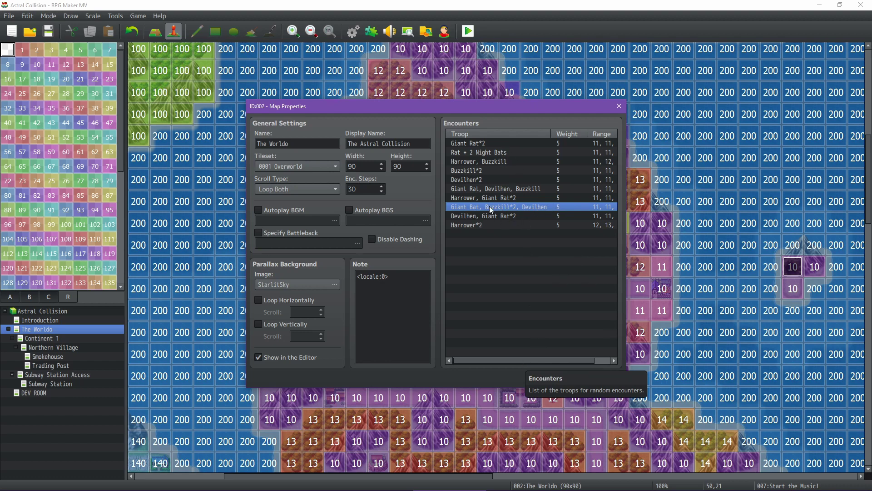
Check the Giant Rat, Devilhen, Buzzkill encounter and apply the map properties of The Worldo
{"action": "left_click", "coordinate": [549, 188]}
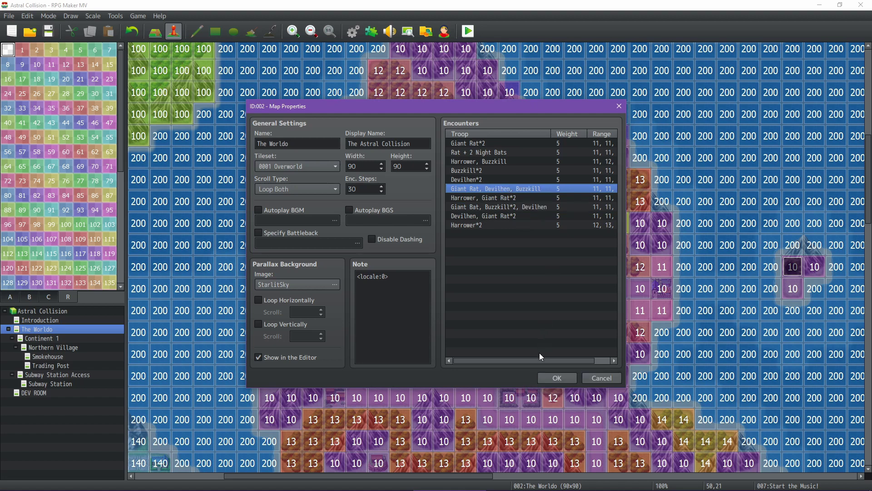
{"action": "left_click_drag", "start_coordinate": [540, 358], "coordinate": [515, 358]}
{"action": "mouse_move", "coordinate": [514, 361]}
{"action": "left_mouse_down"}
{"action": "mouse_move", "coordinate": [538, 361]}
{"action": "mouse_move", "coordinate": [502, 361]}
{"action": "left_mouse_up"}
{"action": "left_click", "coordinate": [557, 377]}
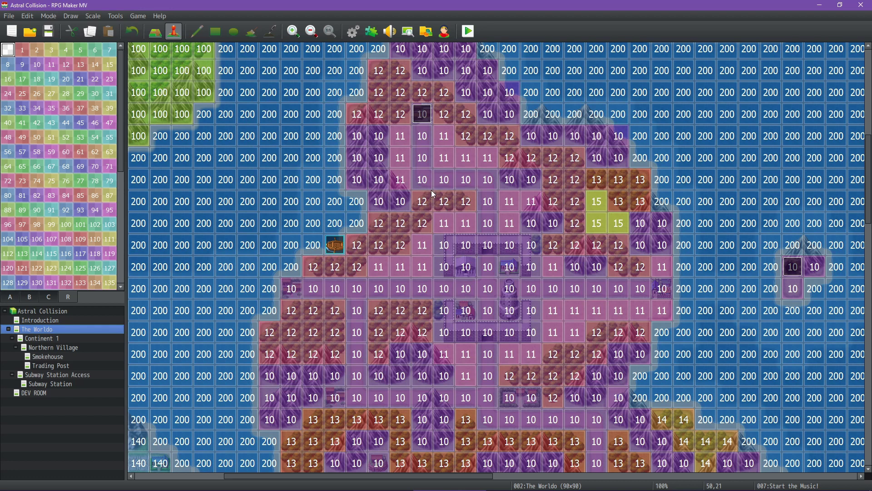
{"action": "scroll", "coordinate": [467, 268], "scroll_direction": "down", "scroll_amount": 3}
{"action": "middle_click_drag", "start_coordinate": [555, 200], "coordinate": [579, 173]}
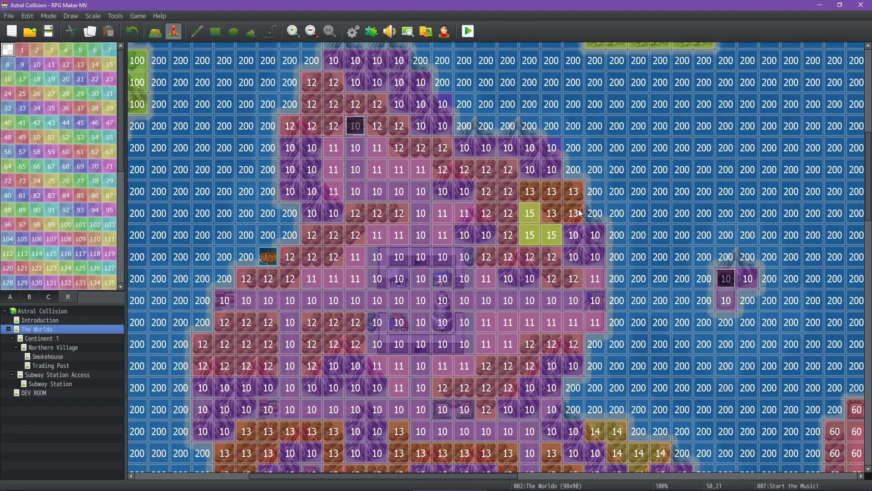